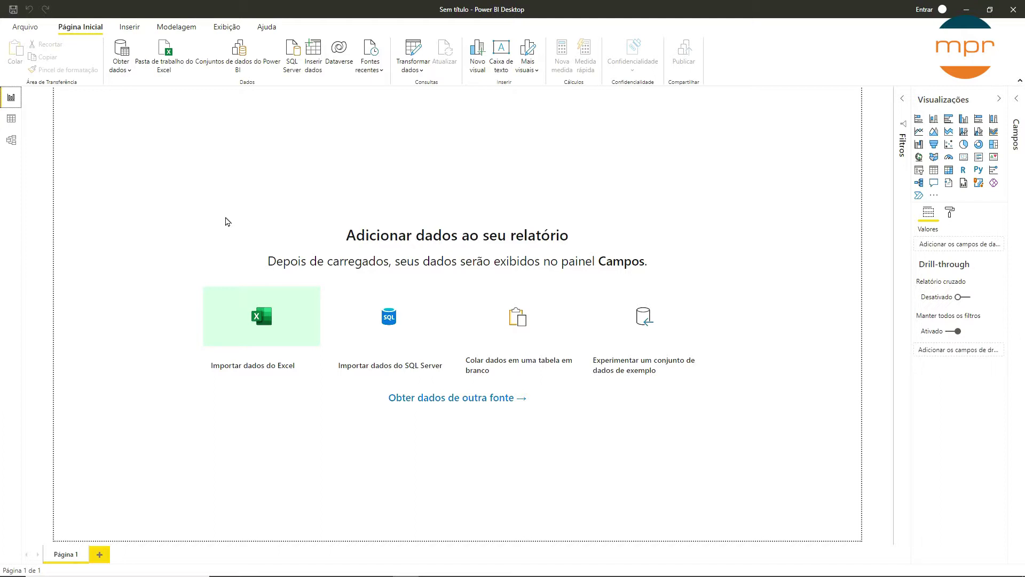
# Step: Switch to the Chrome browser, search Google for "kaggle" and open Kaggle's Datasets page from the results
pyautogui.hotkey('alt', 'Tab')
pyautogui.hotkey('alt', 'Tab')
pyautogui.hotkey('alt', 'Tab')
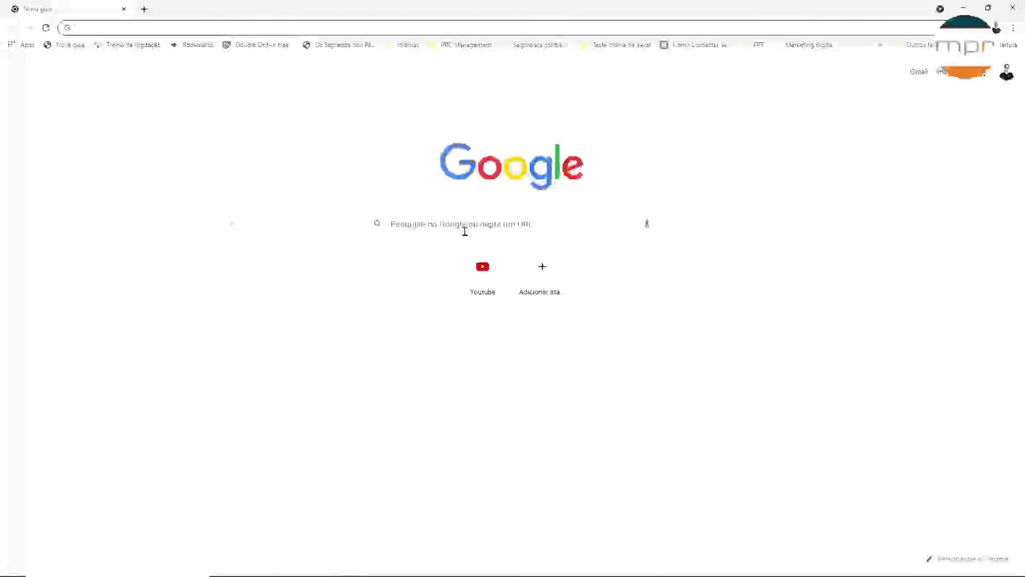
pyautogui.click(465, 231)
pyautogui.write('ka')
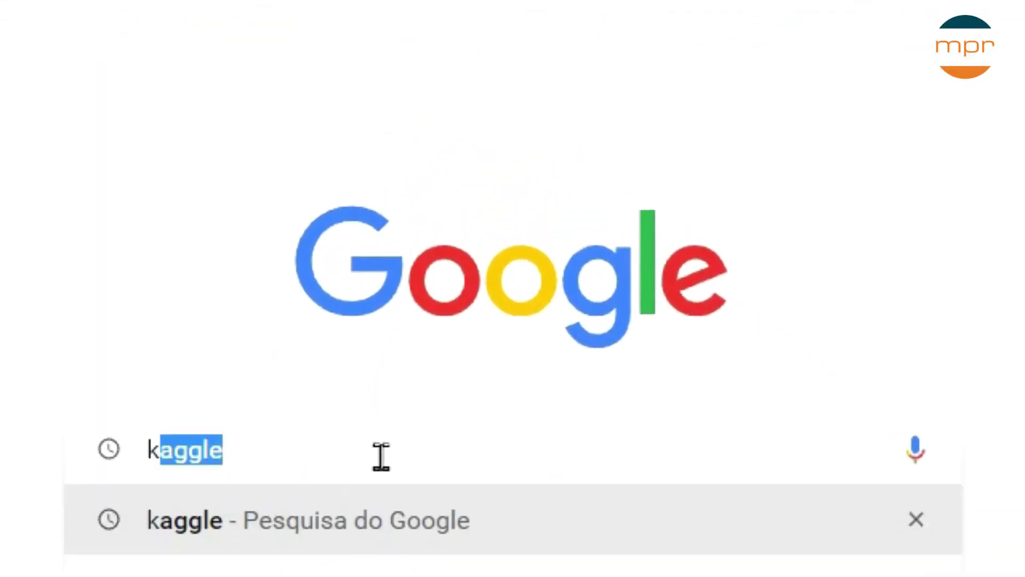
pyautogui.write('ggle')
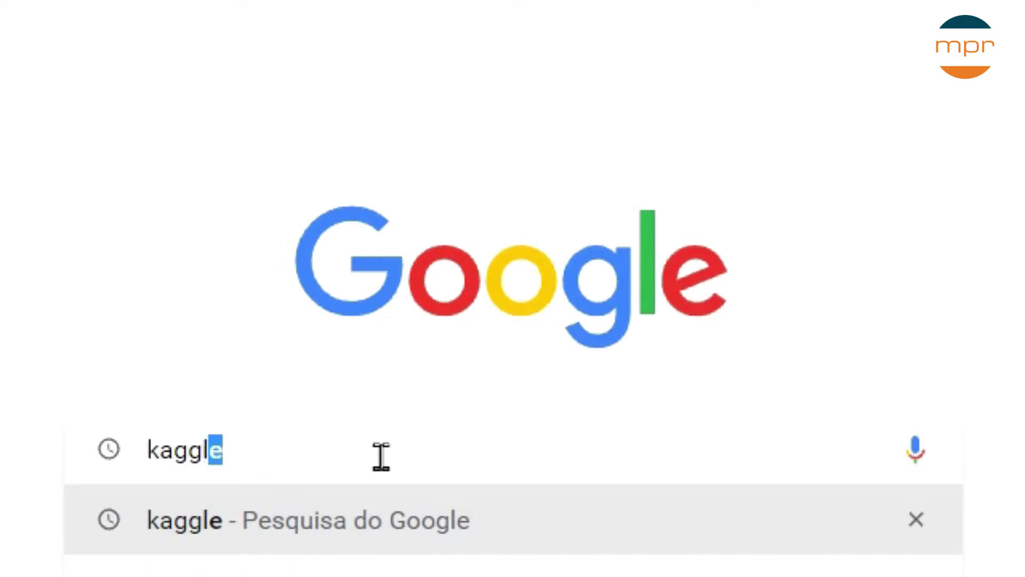
pyautogui.press('Return')
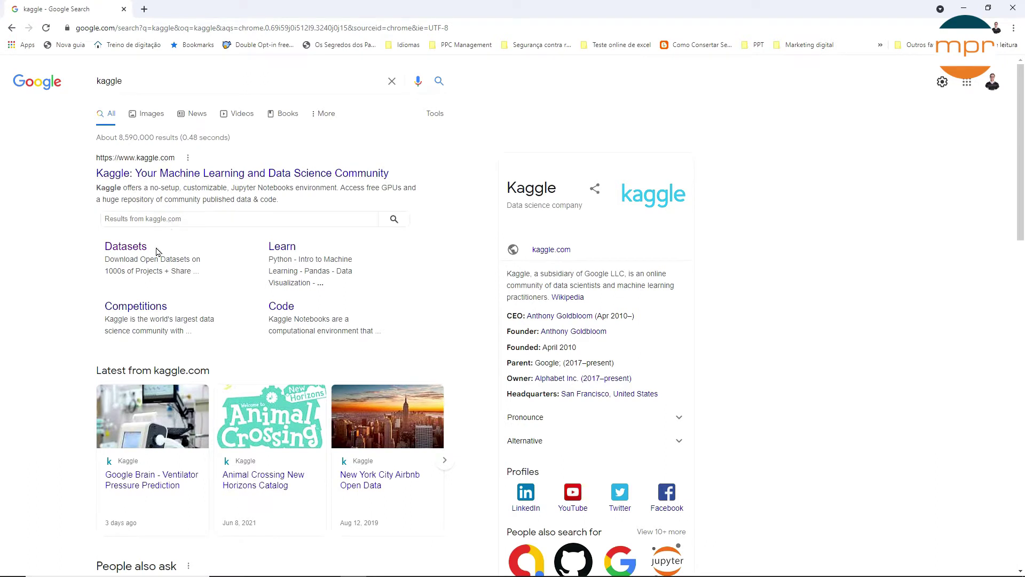
pyautogui.click(128, 252)
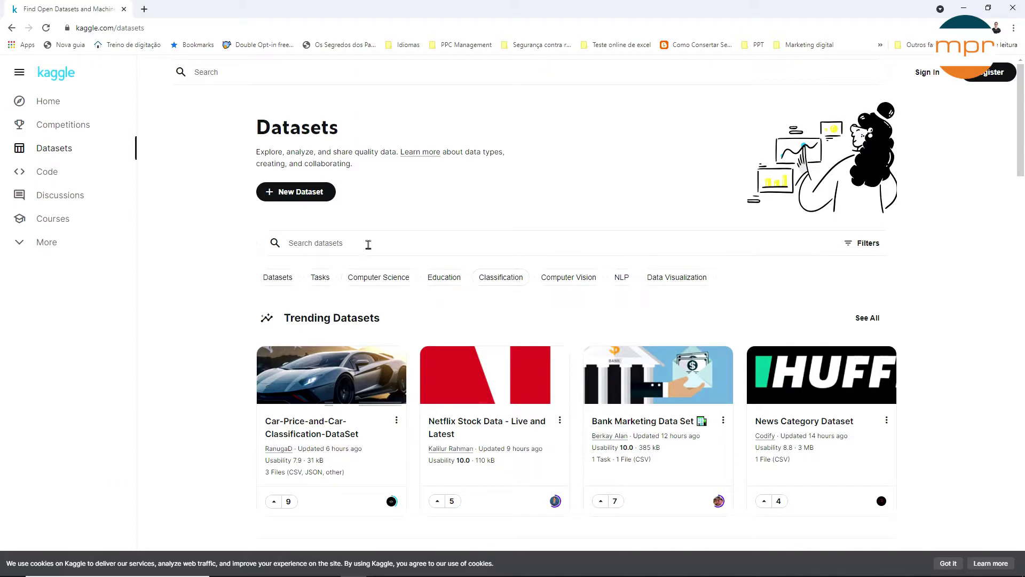
# Step: Search the Kaggle datasets for "brazil" and open the Gas Prices in Brazil dataset
pyautogui.click(368, 242)
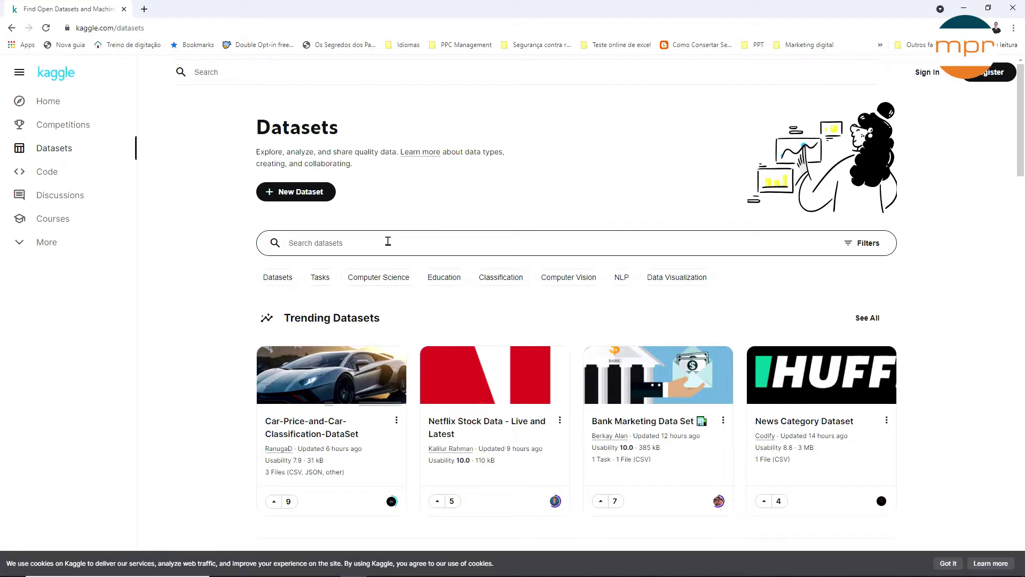
pyautogui.write('brazil')
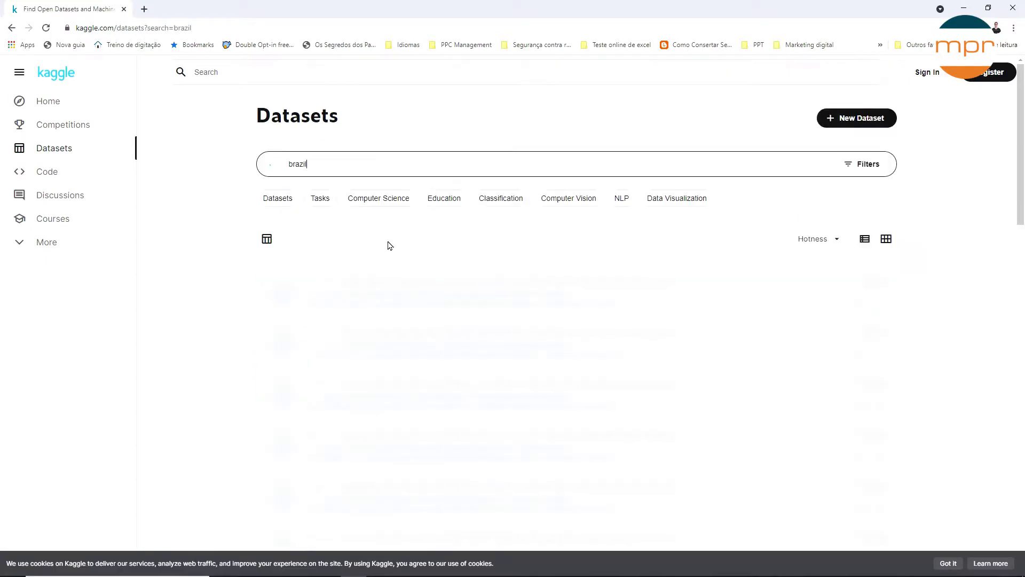
pyautogui.scroll(-7, 416, 289)
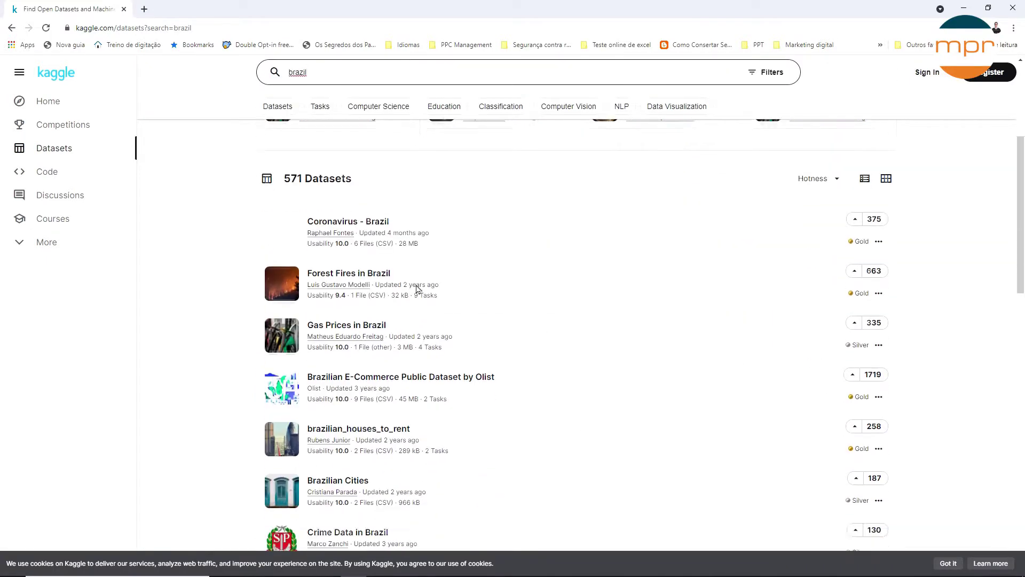
pyautogui.scroll(6, 428, 331)
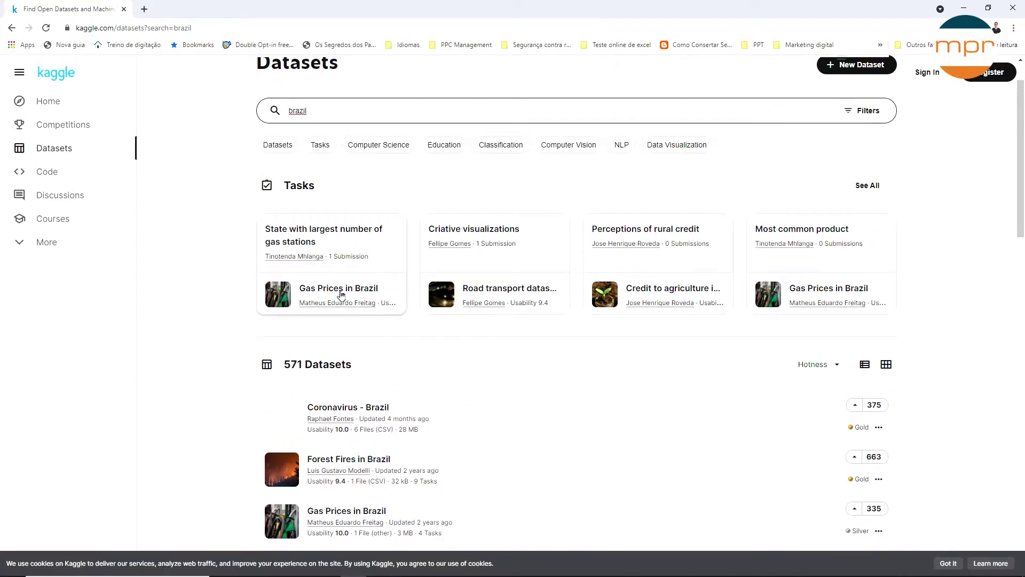
pyautogui.click(337, 291)
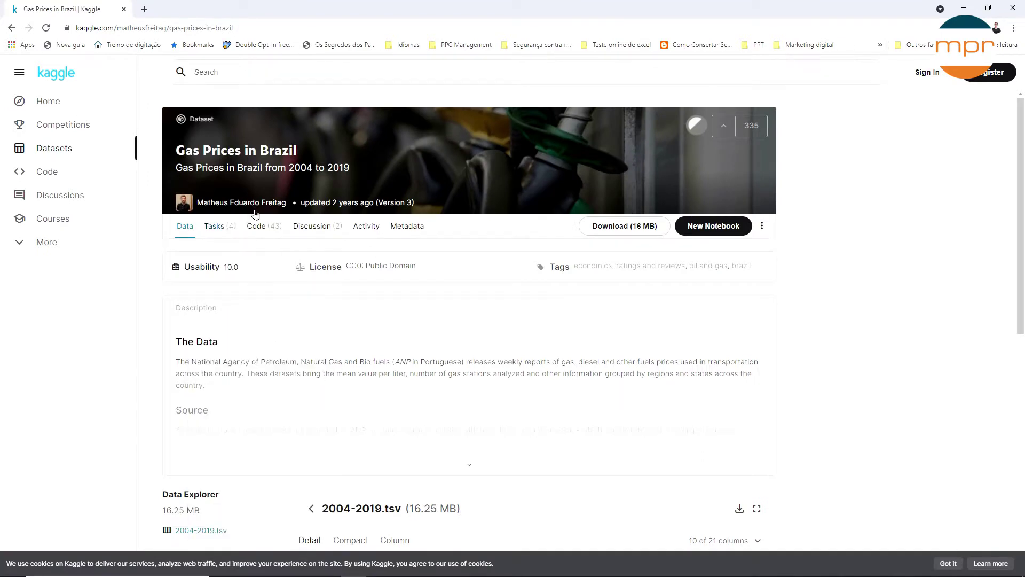
# Step: Sign in to Kaggle with Google and download the Gas Prices in Brazil dataset
pyautogui.moveTo(291, 210)
pyautogui.scroll(-1, 446, 373)
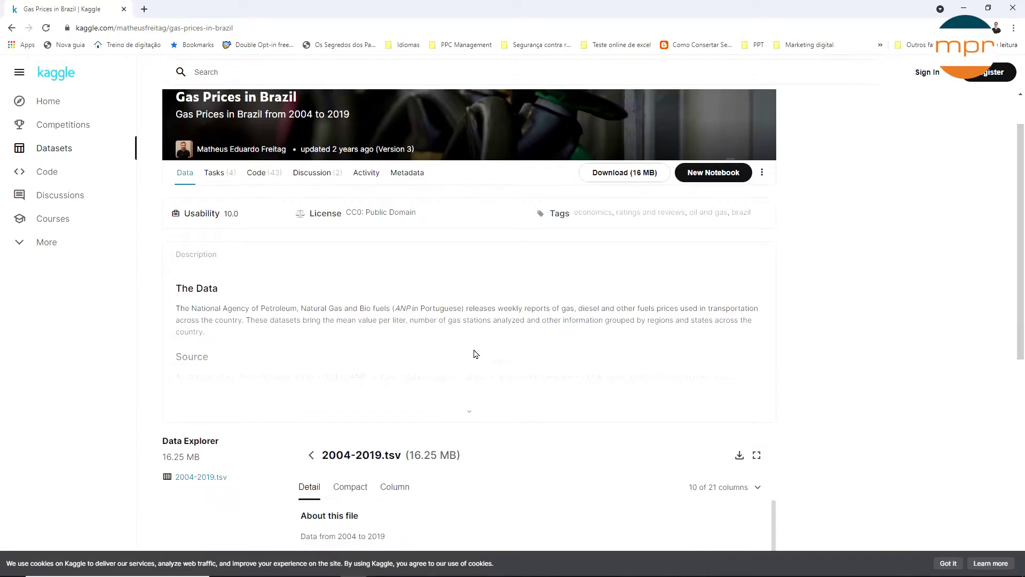
pyautogui.click(626, 173)
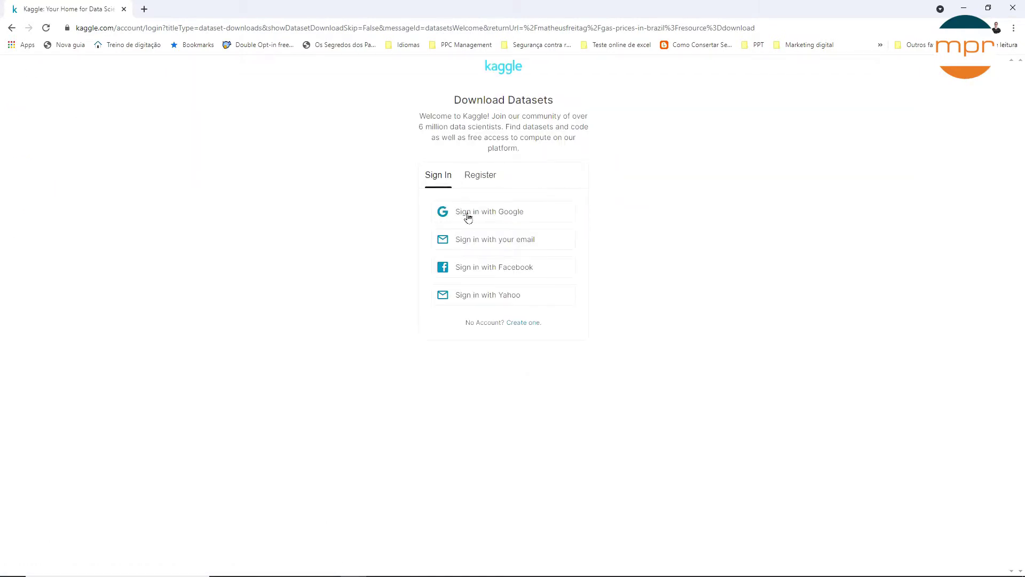
pyautogui.click(488, 212)
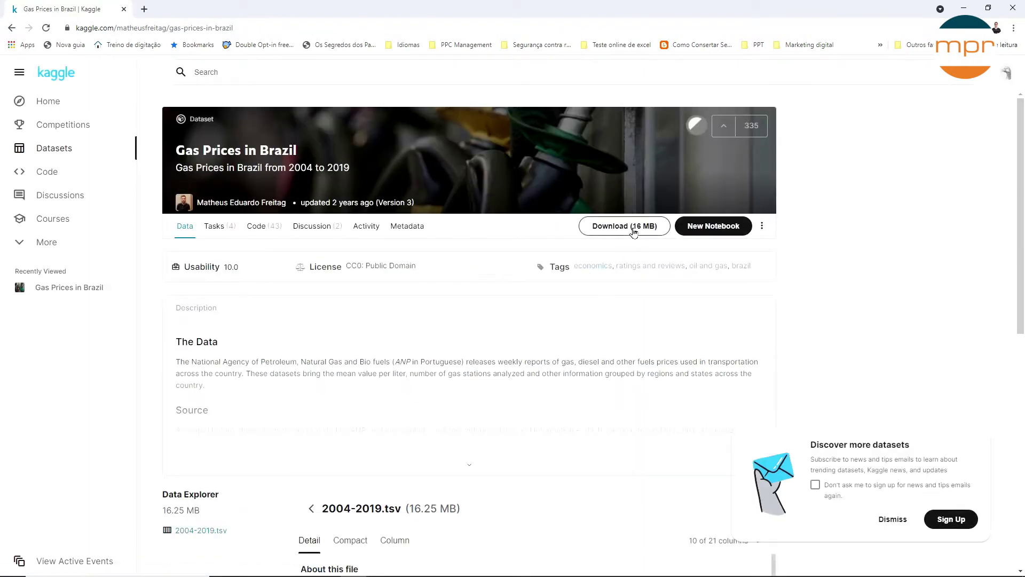
pyautogui.click(611, 227)
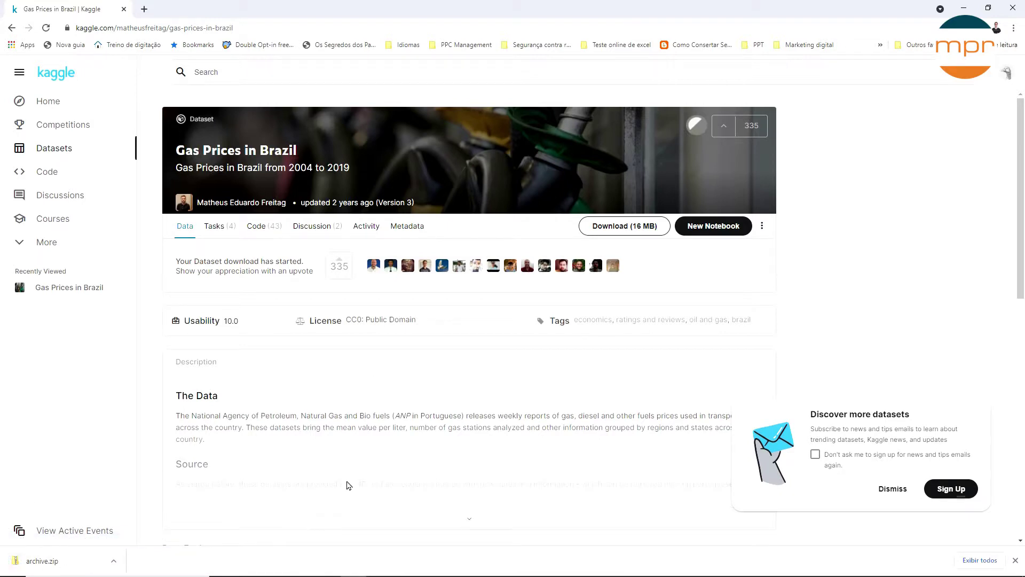
# Step: Show the downloaded archive.zip in its folder and extract its contents there with 7-Zip
pyautogui.click(109, 565)
pyautogui.click(150, 525)
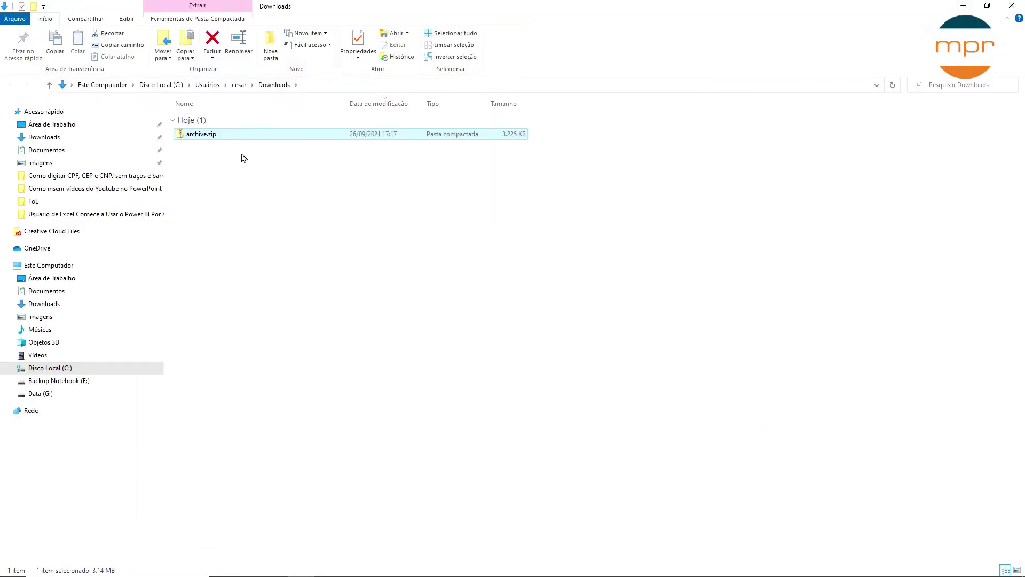
pyautogui.rightClick(203, 138)
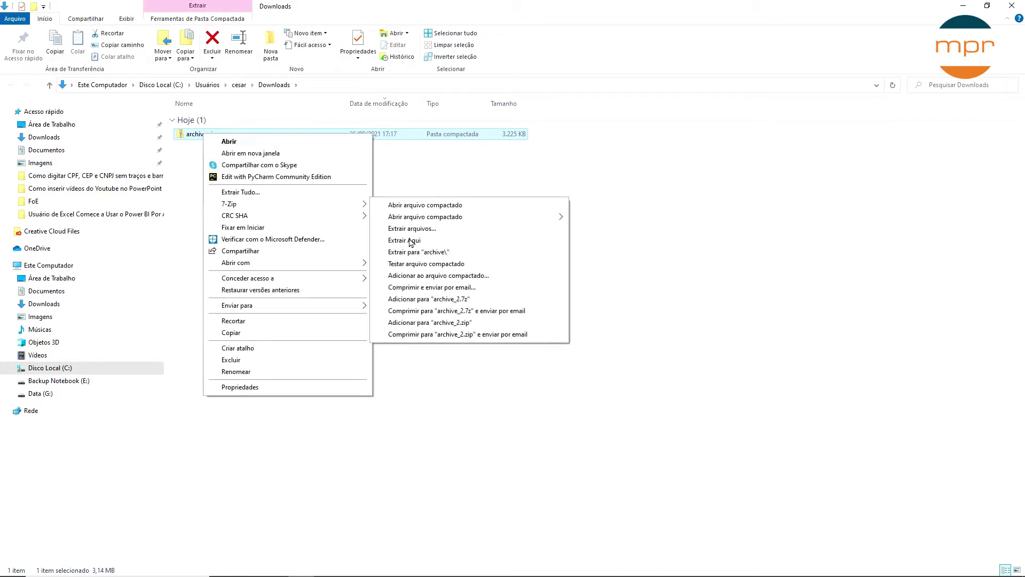
pyautogui.click(411, 241)
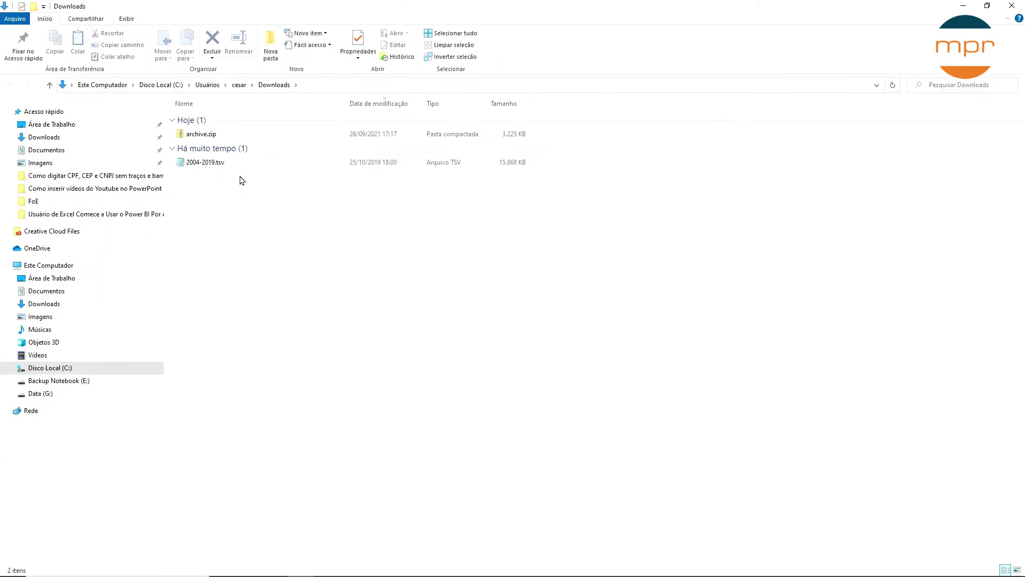
# Step: Switch to Excel and start a data import from a text/CSV file
pyautogui.hotkey('alt', 'Tab')
pyautogui.press('Tab')
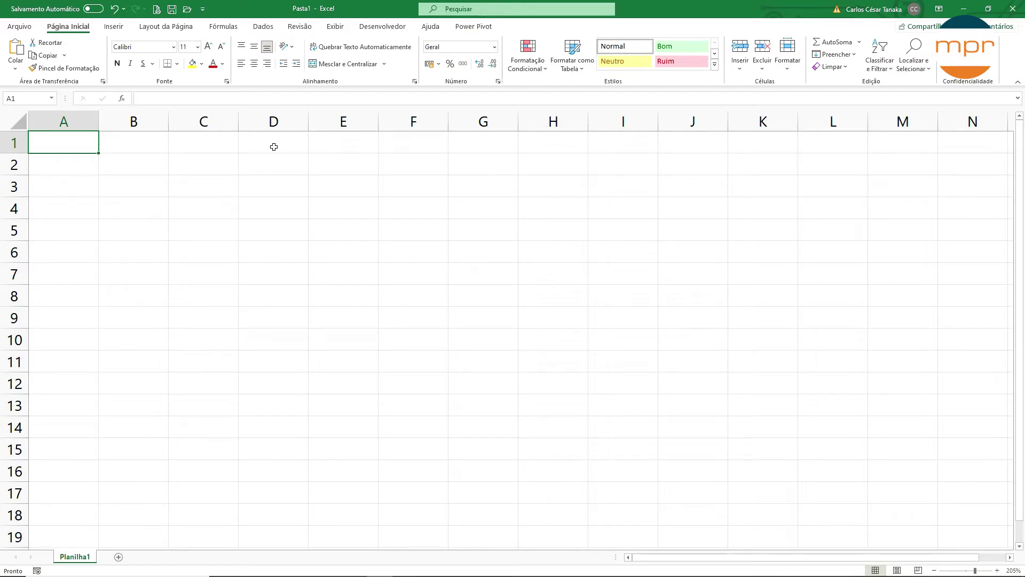
pyautogui.click(264, 26)
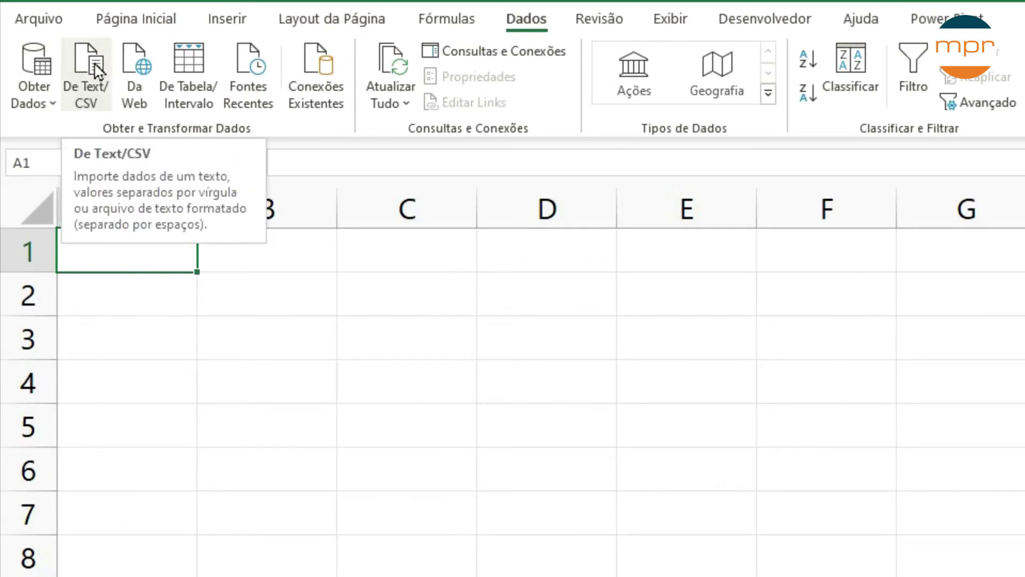
pyautogui.click(45, 104)
pyautogui.moveTo(121, 156)
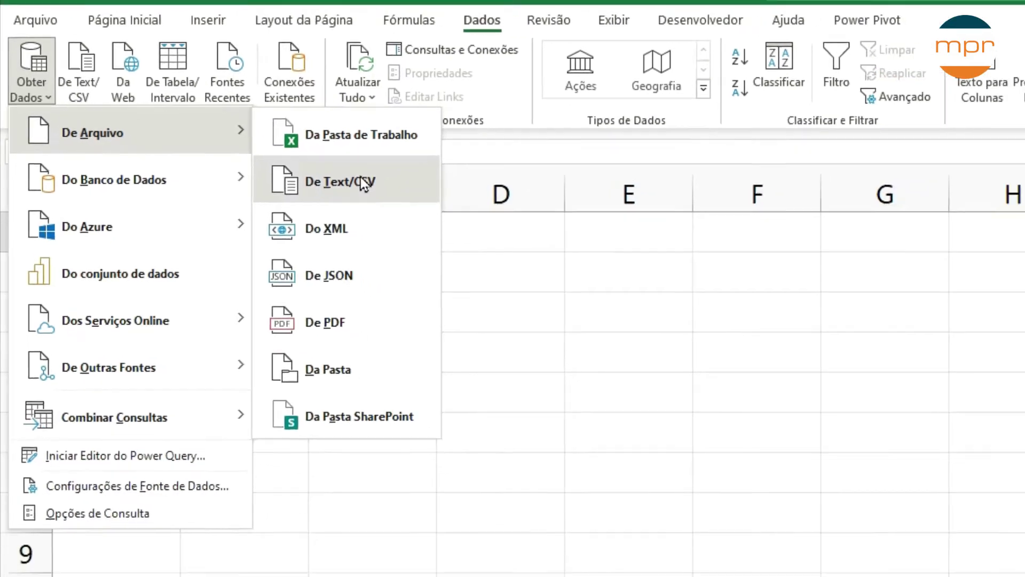
pyautogui.click(361, 181)
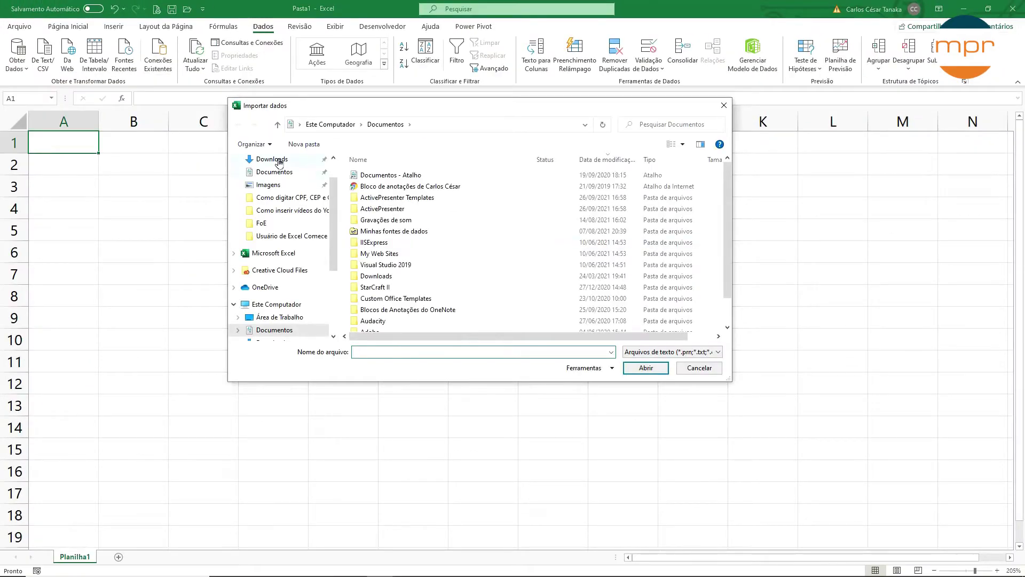
# Step: Show all file types in the Downloads folder and choose 2004-2019.tsv as the file to import
pyautogui.click(279, 160)
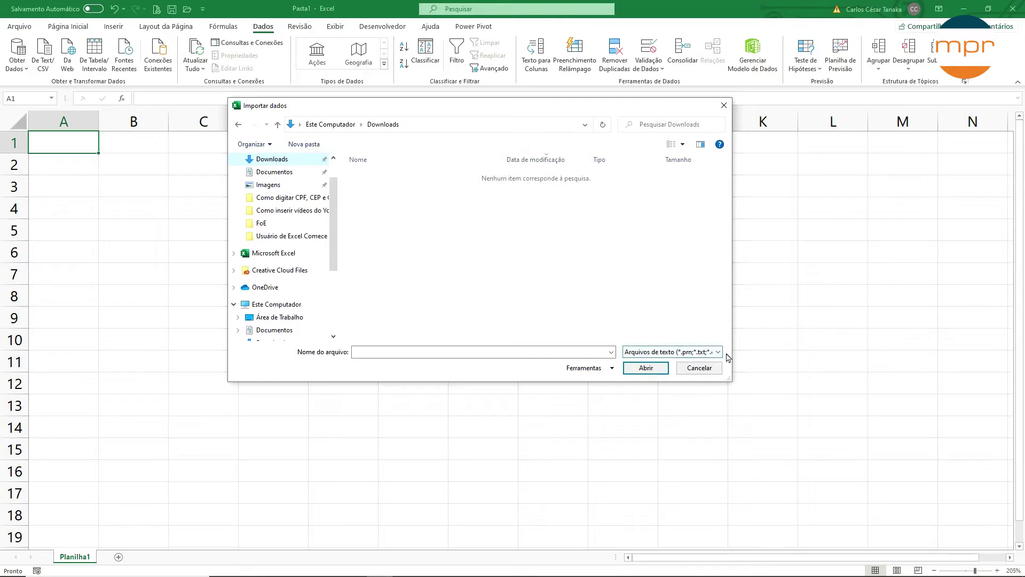
pyautogui.click(689, 351)
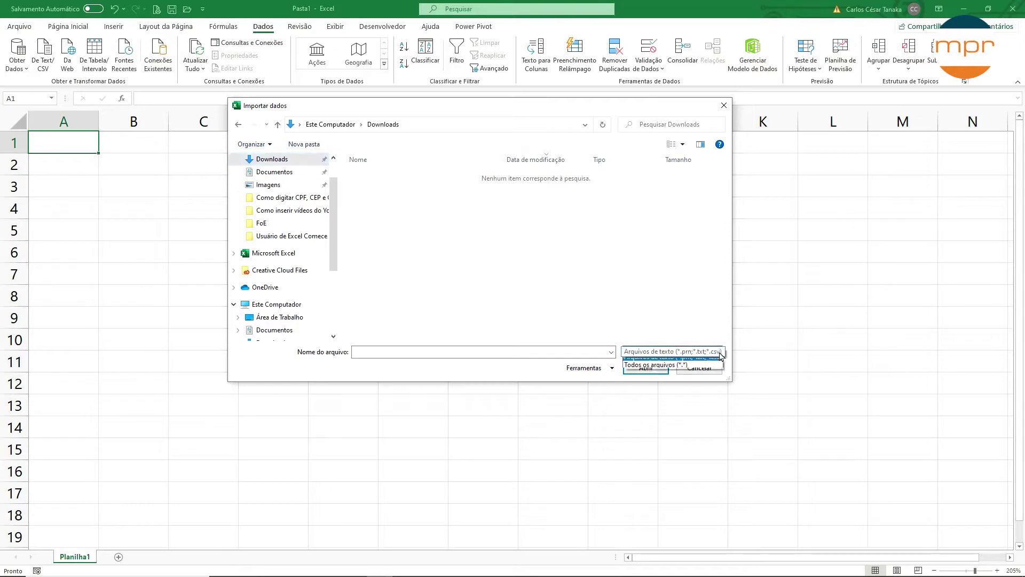
pyautogui.click(686, 370)
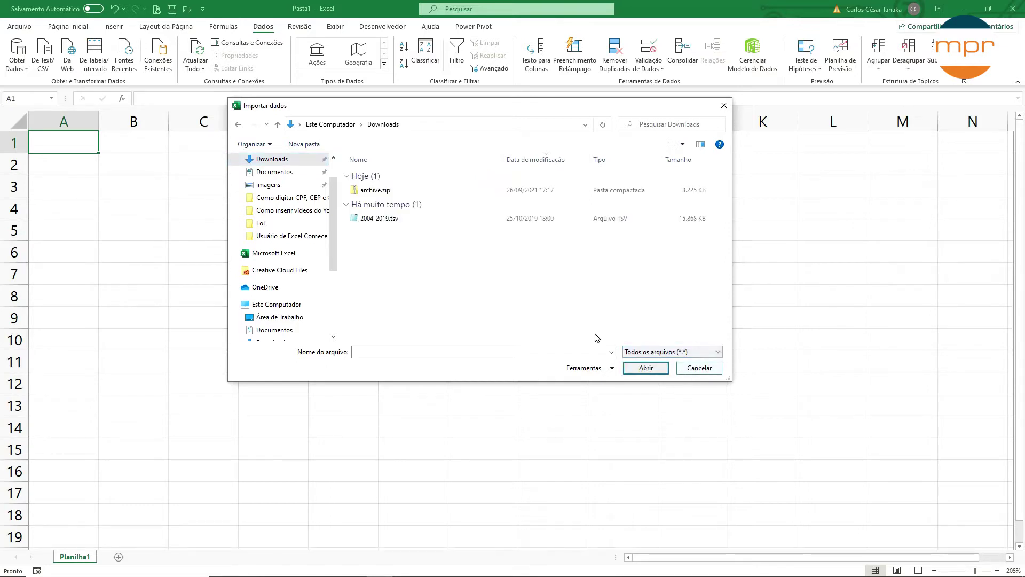
pyautogui.click(384, 219)
pyautogui.click(645, 367)
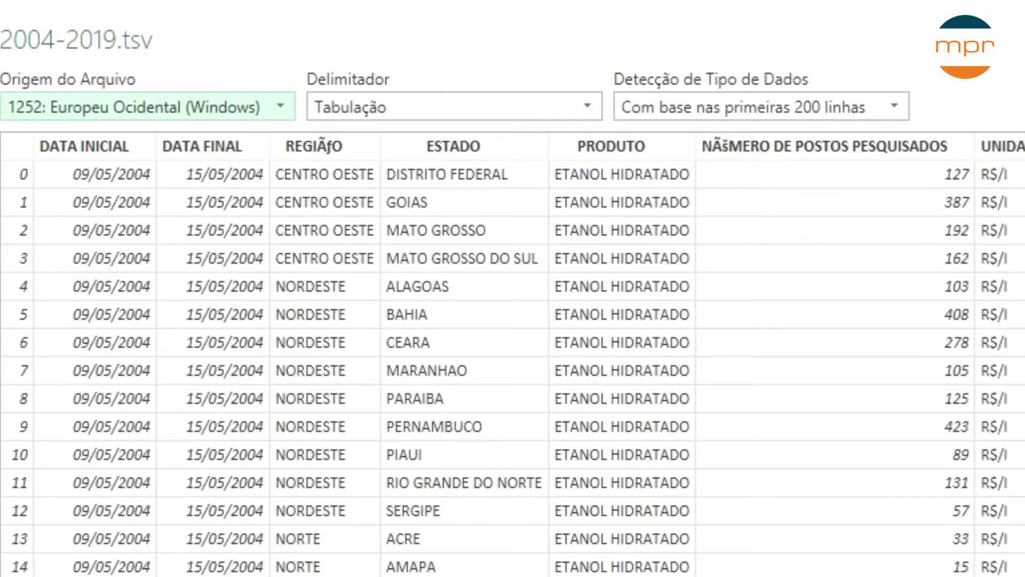
# Step: Set the file origin of the import preview to 65001: Unicode (UTF-8)
pyautogui.hscroll(15, 513, 348)
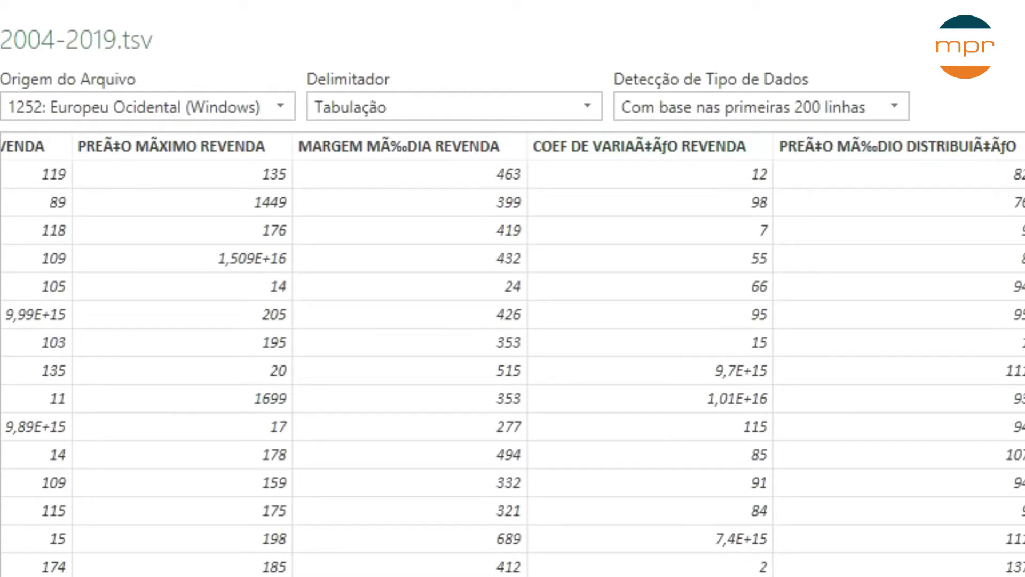
pyautogui.click(284, 117)
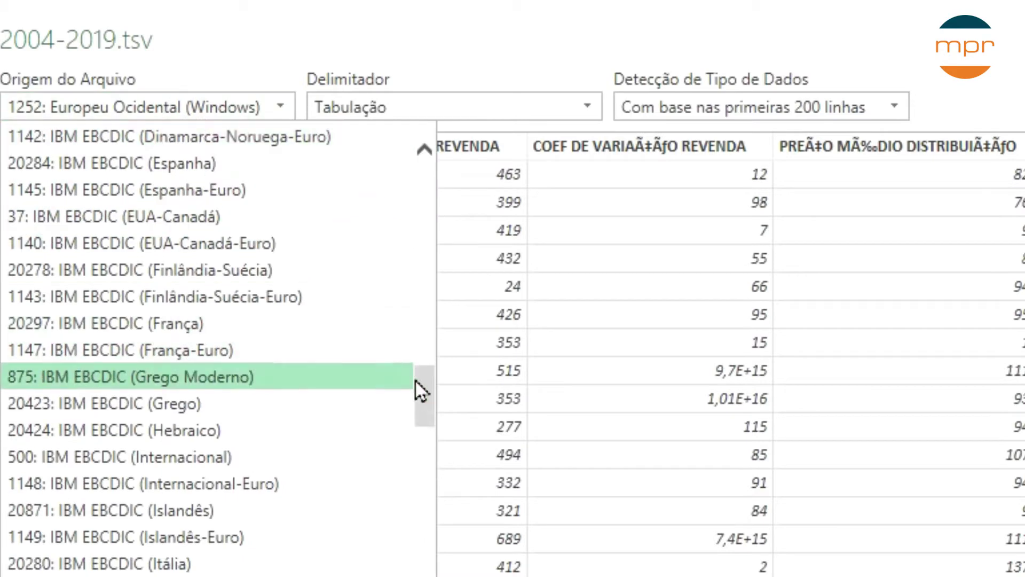
pyautogui.moveTo(415, 381); pyautogui.dragTo(427, 573)
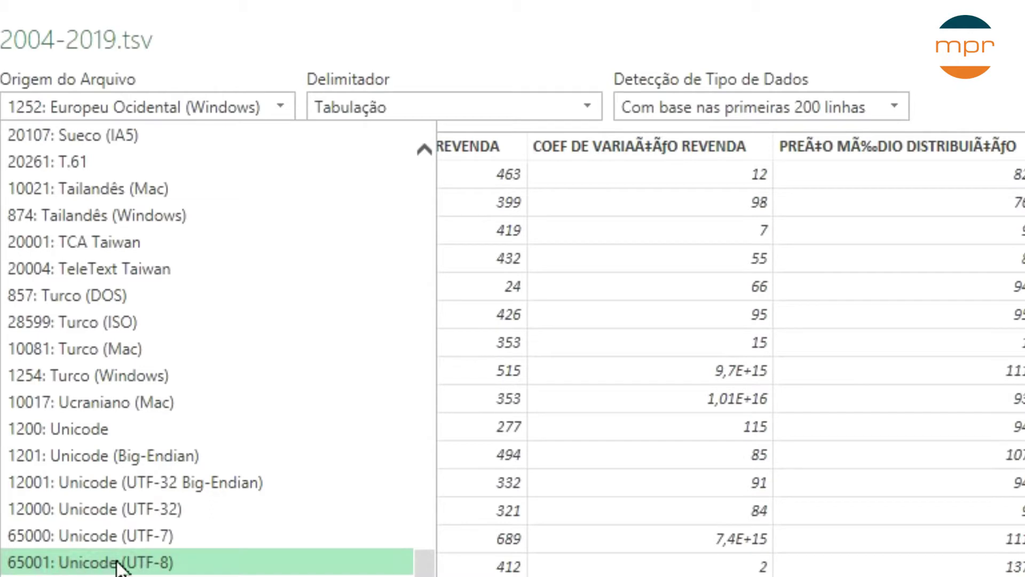
pyautogui.click(144, 562)
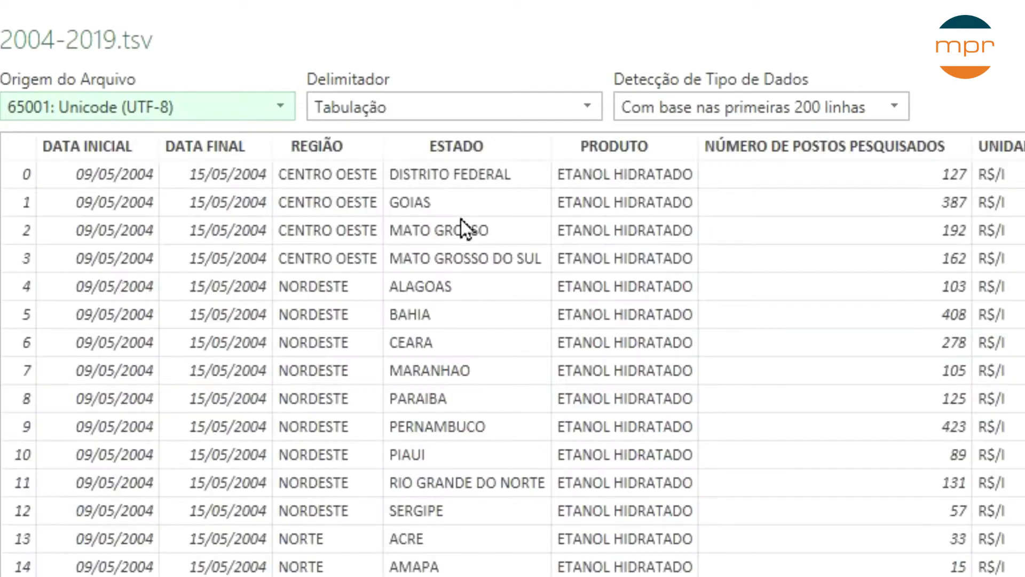
# Step: Open the previewed data in the Power Query Editor and delete the Tipo Alterado applied step
pyautogui.moveTo(459, 576); pyautogui.dragTo(691, 575)
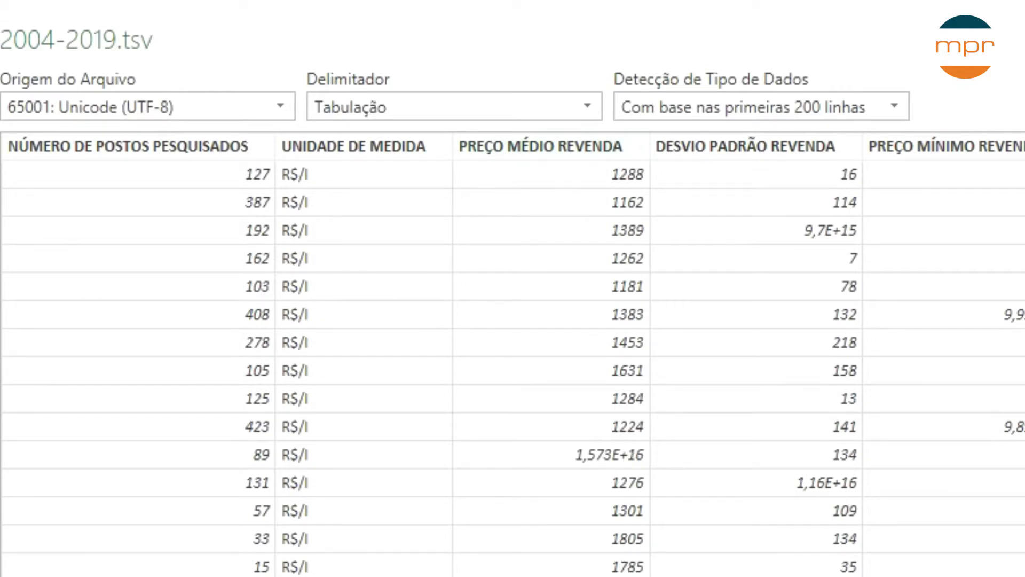
pyautogui.click(658, 442)
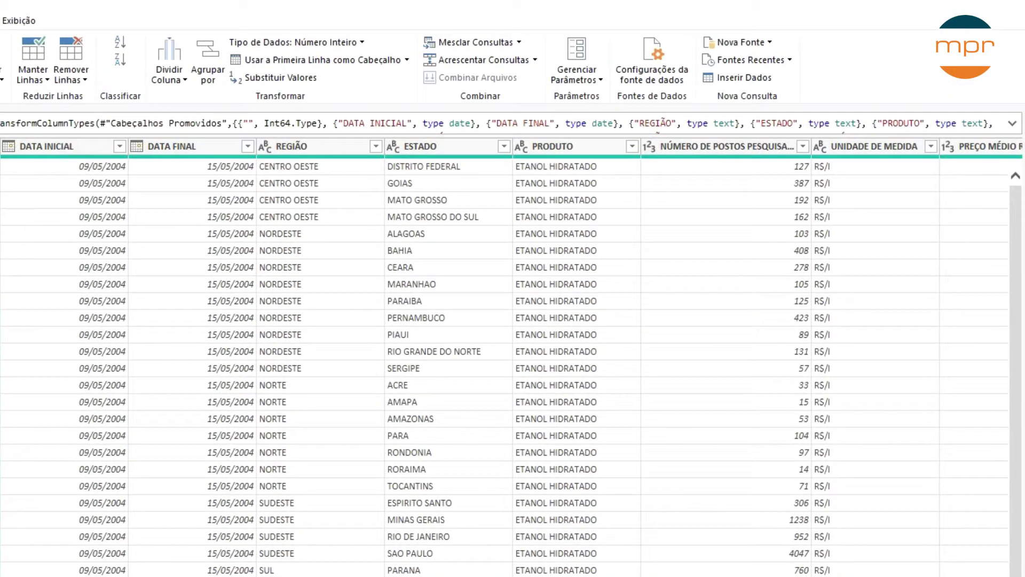
pyautogui.hscroll(10, 502, 392)
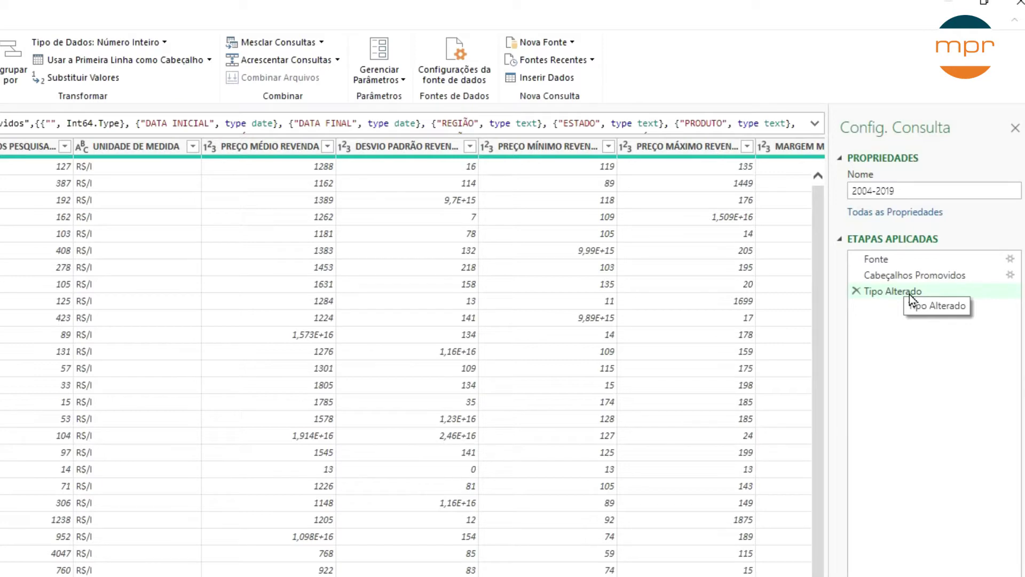
pyautogui.click(856, 291)
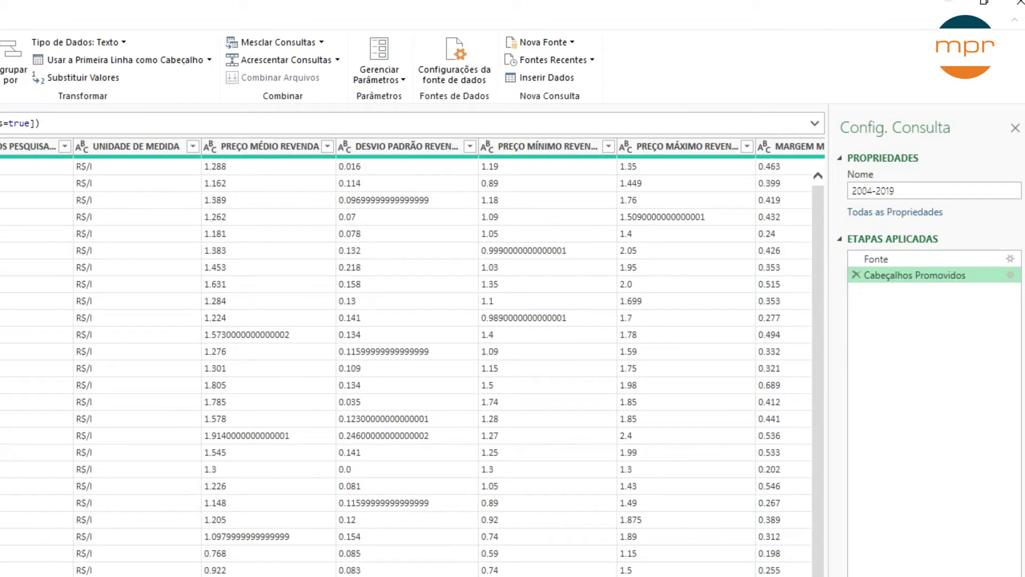
# Step: Select the columns from PREÇO MÉDIO REVENDA through COEF DE VARIAÇÃO DISTRIBUIÇÃO and start changing their data type using a locale
pyautogui.click(267, 146)
pyautogui.hscroll(5, 413, 357)
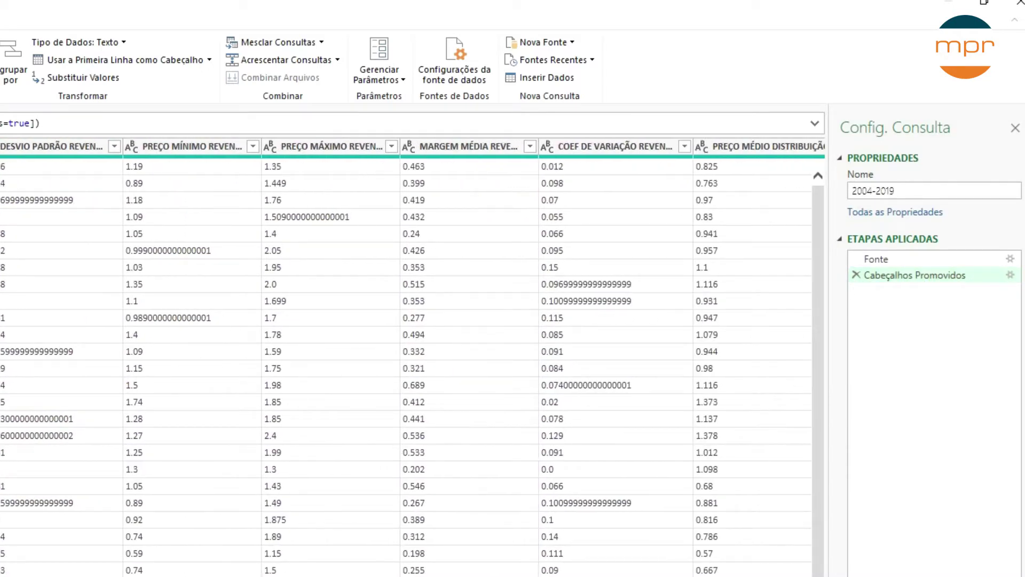
pyautogui.hscroll(8, 413, 357)
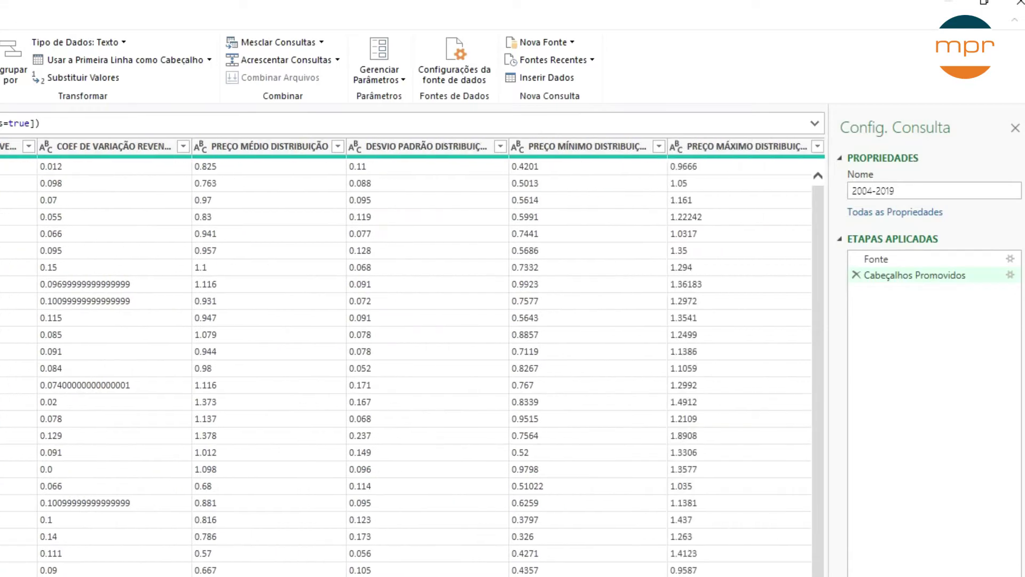
pyautogui.hscroll(6, 414, 357)
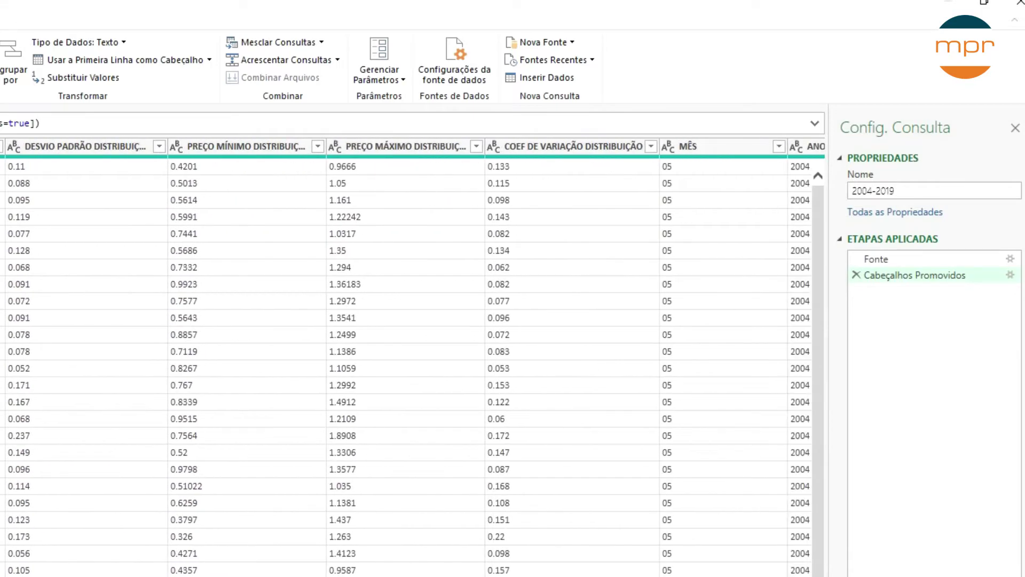
pyautogui.keyDown('shift'); pyautogui.click(554, 145); pyautogui.keyUp('shift')
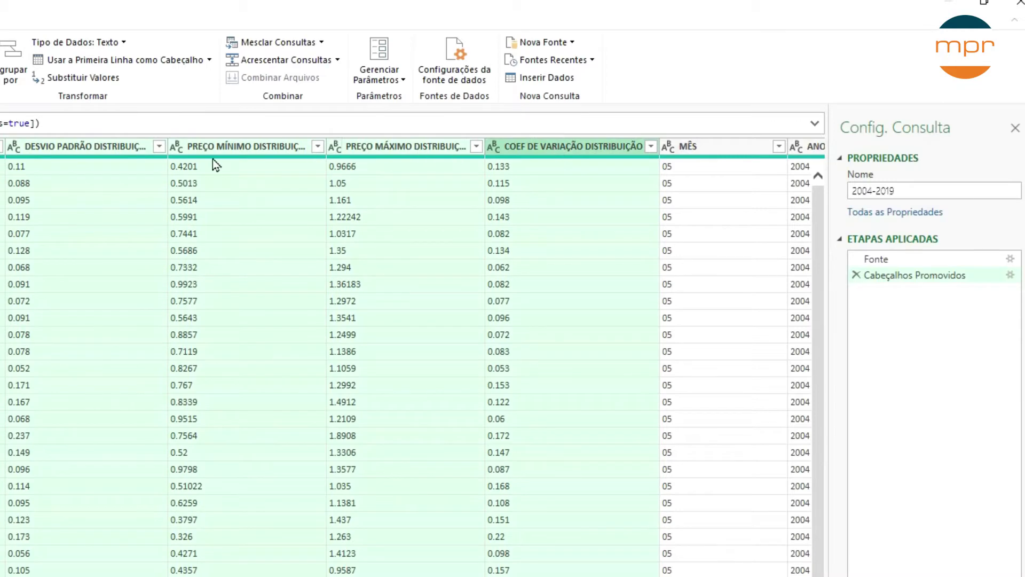
pyautogui.rightClick(62, 144)
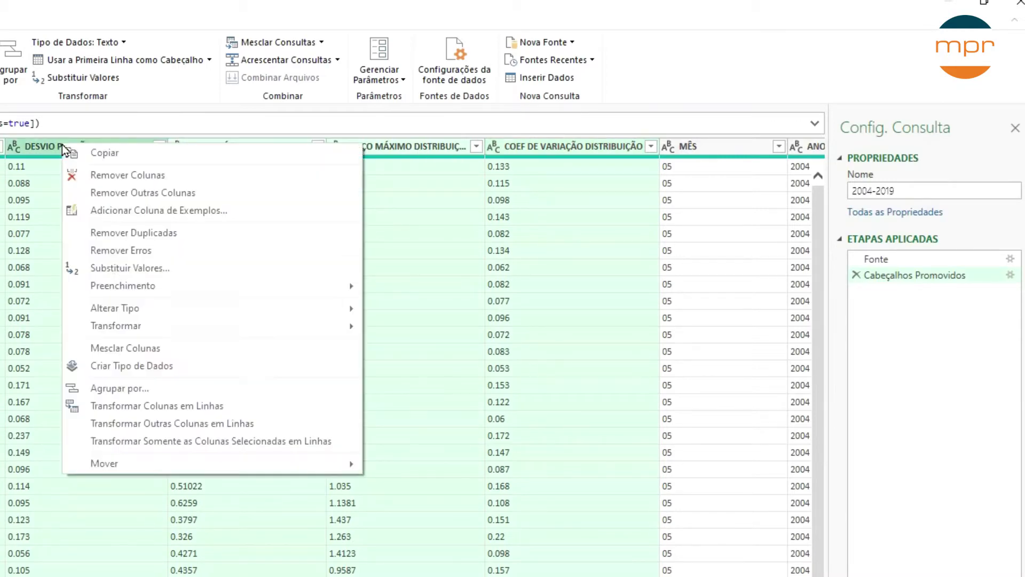
pyautogui.moveTo(134, 308)
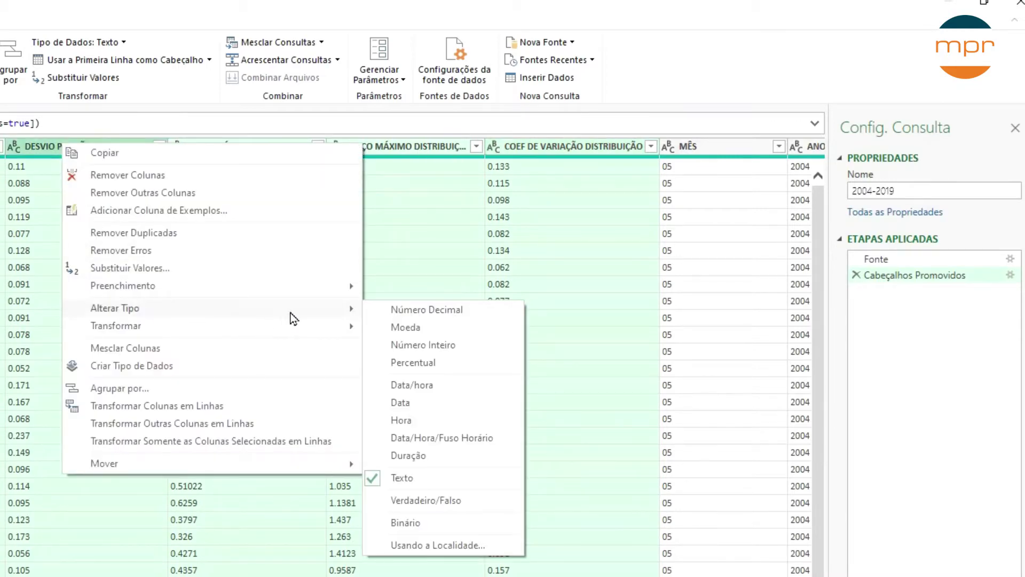
pyautogui.click(412, 545)
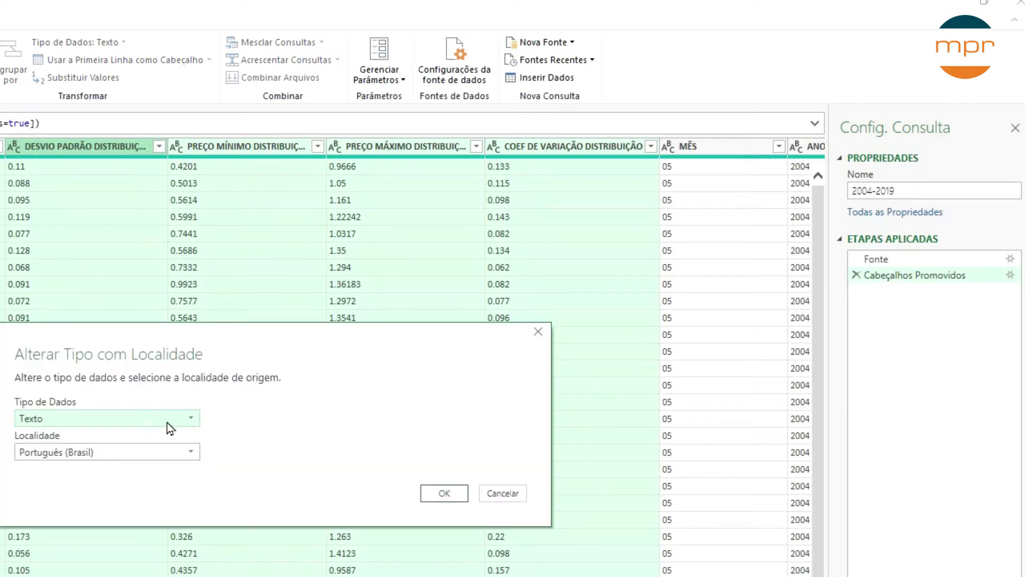
# Step: Convert the selected price columns to Número Decimal using an English (Inglês) locale
pyautogui.click(190, 420)
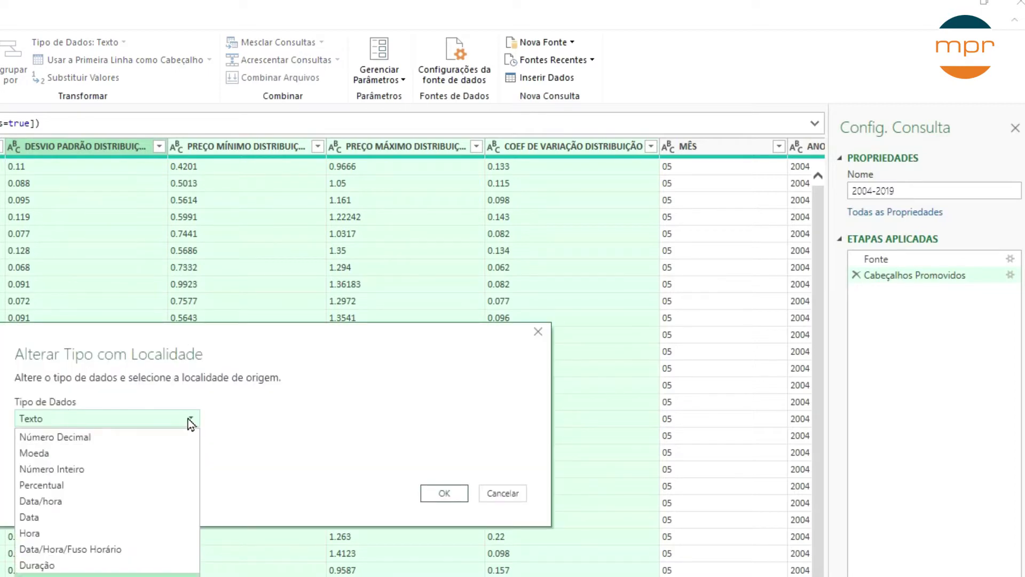
pyautogui.click(95, 437)
pyautogui.click(113, 458)
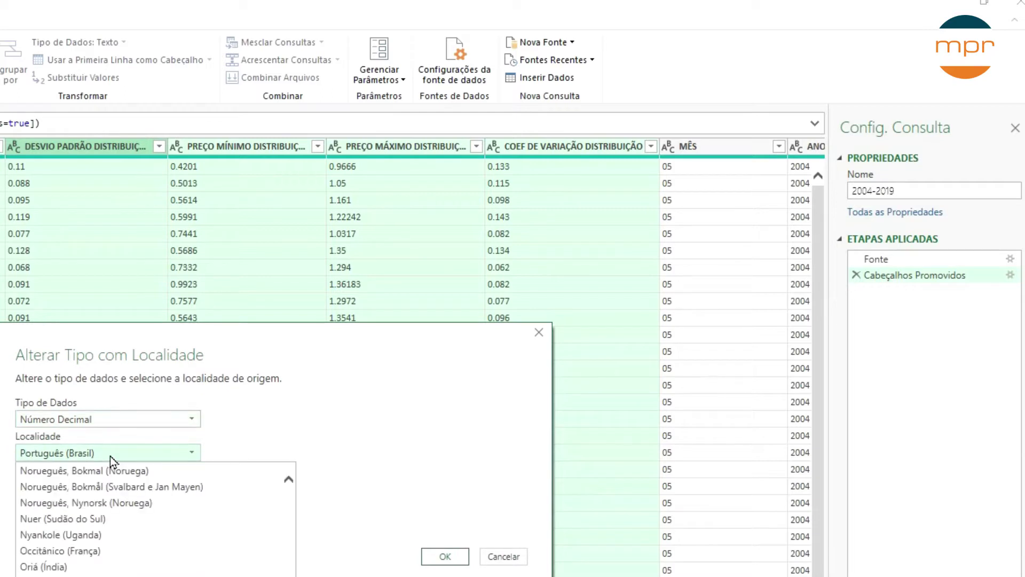
pyautogui.write('ing')
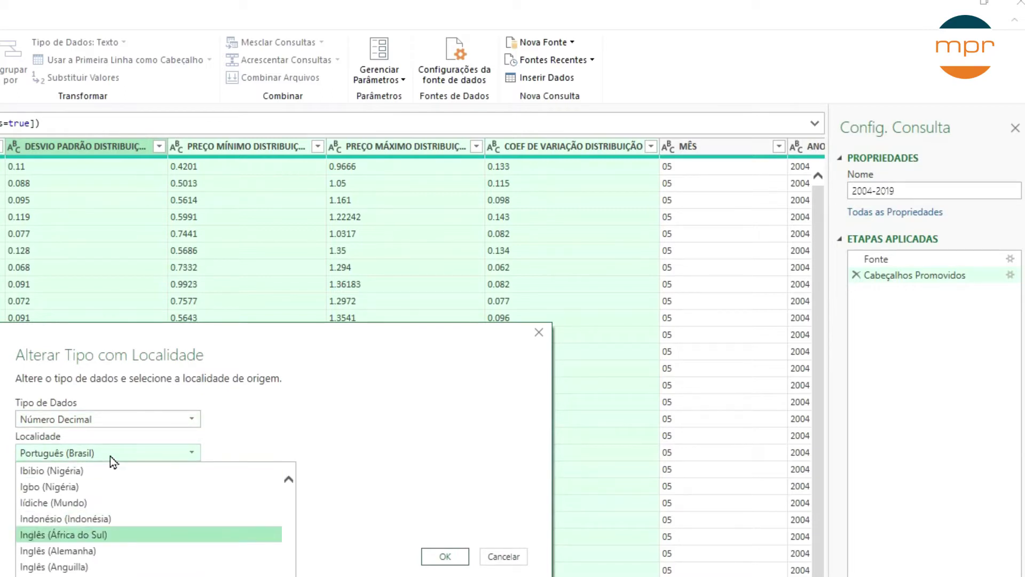
pyautogui.press('Down')
pyautogui.press('Down')
pyautogui.press('Down')
pyautogui.press('Down')
pyautogui.press('Down')
pyautogui.press('Down')
pyautogui.press('Down')
pyautogui.press('Down')
pyautogui.press('Down')
pyautogui.press('Down')
pyautogui.press('Down')
pyautogui.press('Down')
pyautogui.press('Down')
pyautogui.press('Down')
pyautogui.press('Down')
pyautogui.press('Down')
pyautogui.press('Down')
pyautogui.press('Down')
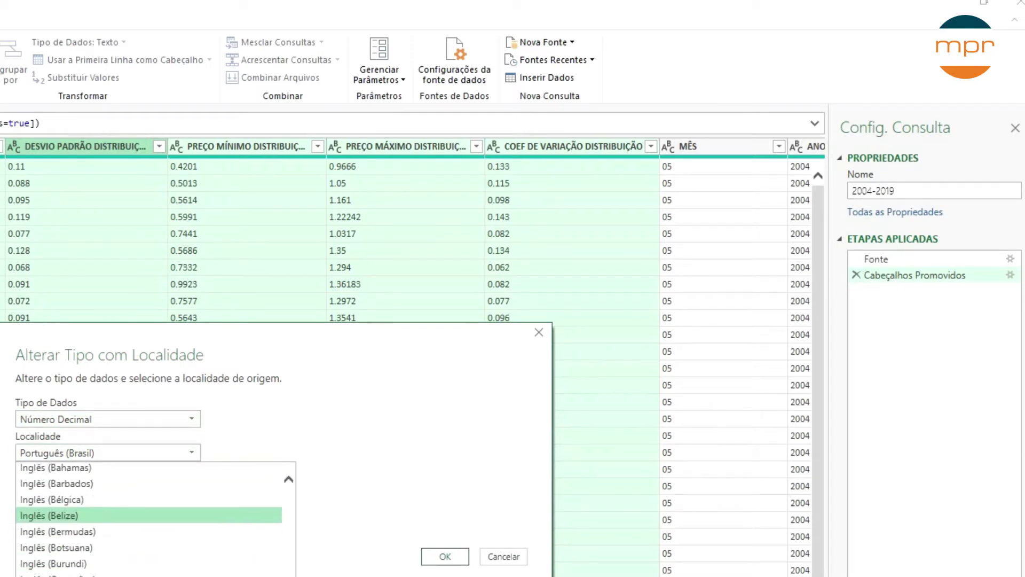
pyautogui.press('Down')
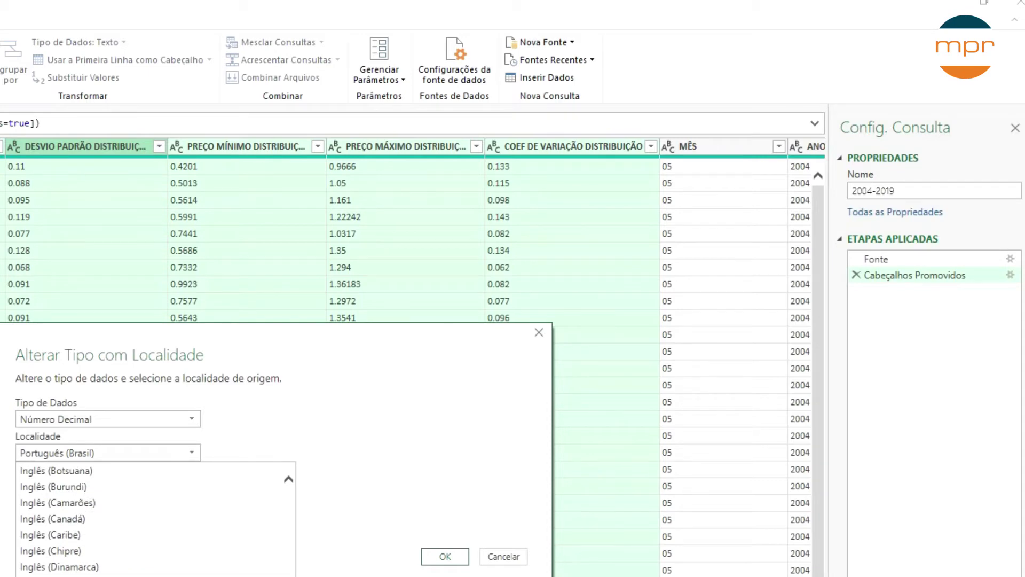
pyautogui.press('Return')
pyautogui.click(445, 555)
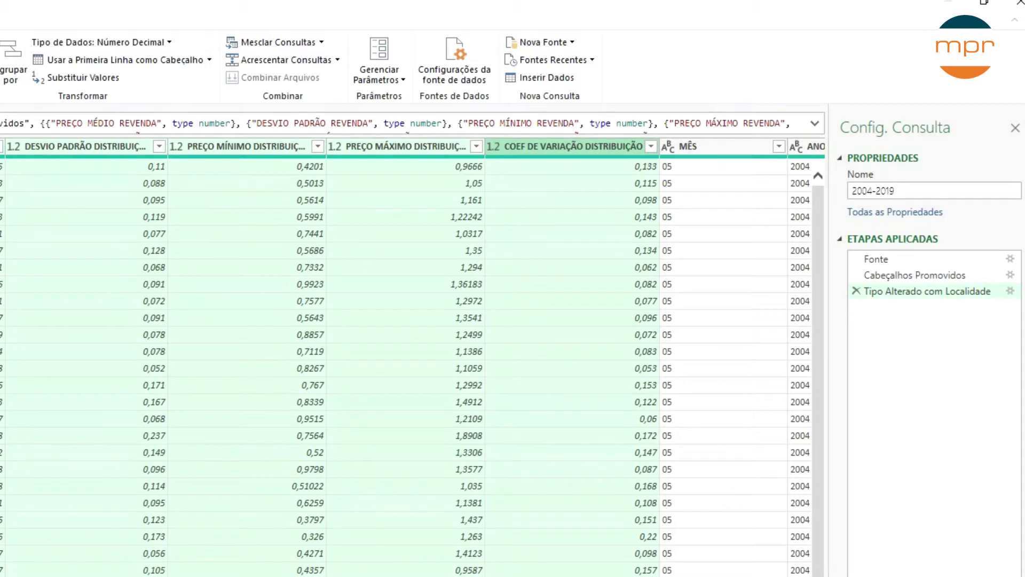
# Step: Change the data type of the MÊS and ANO columns to Número Inteiro
pyautogui.hscroll(3, 411, 358)
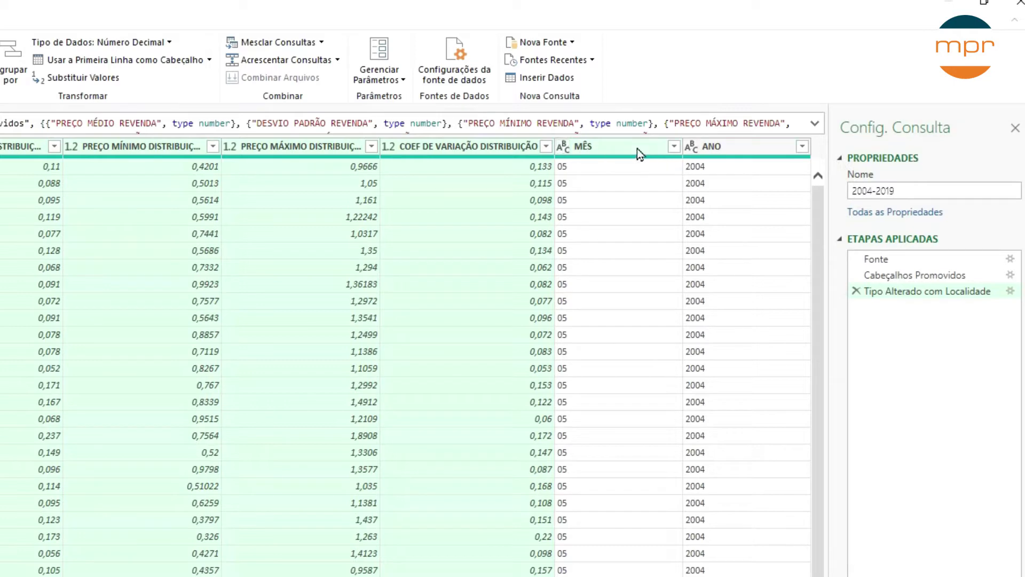
pyautogui.click(608, 149)
pyautogui.keyDown('ctrl'); pyautogui.click(722, 149); pyautogui.keyUp('ctrl')
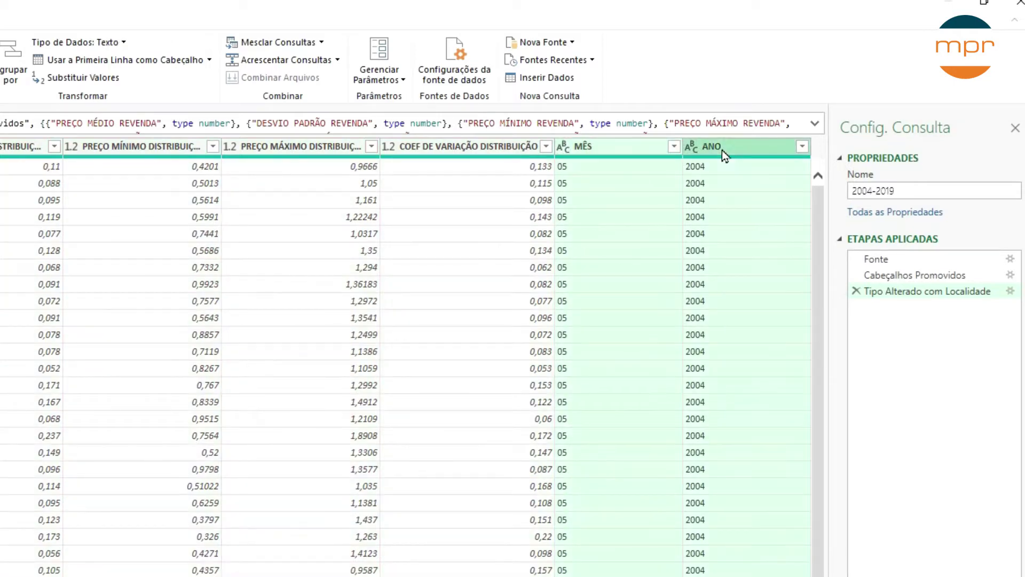
pyautogui.click(123, 43)
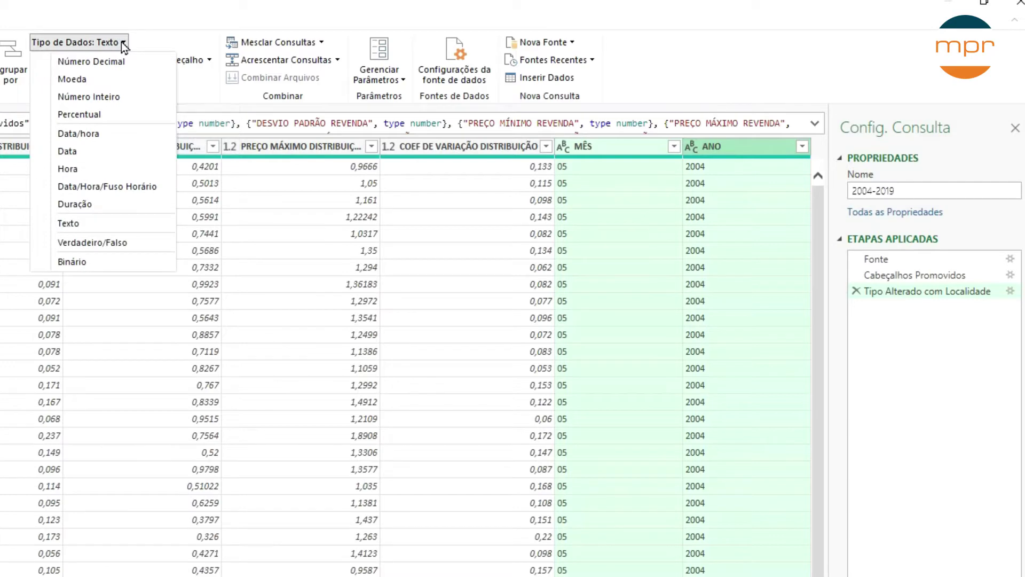
pyautogui.click(92, 100)
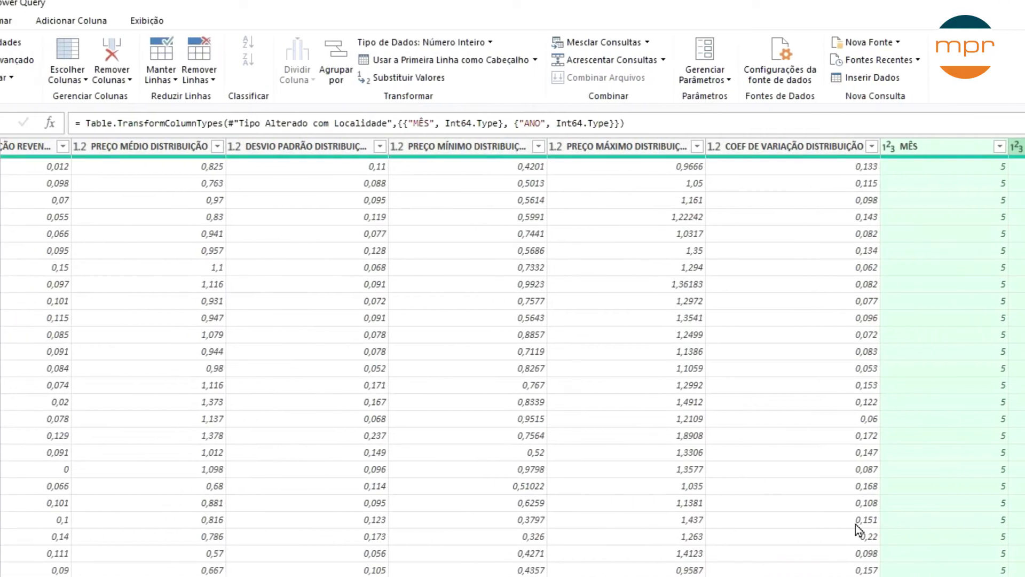
# Step: Change the data type of the unnamed first column to Número Inteiro
pyautogui.hscroll(-20, 512, 357)
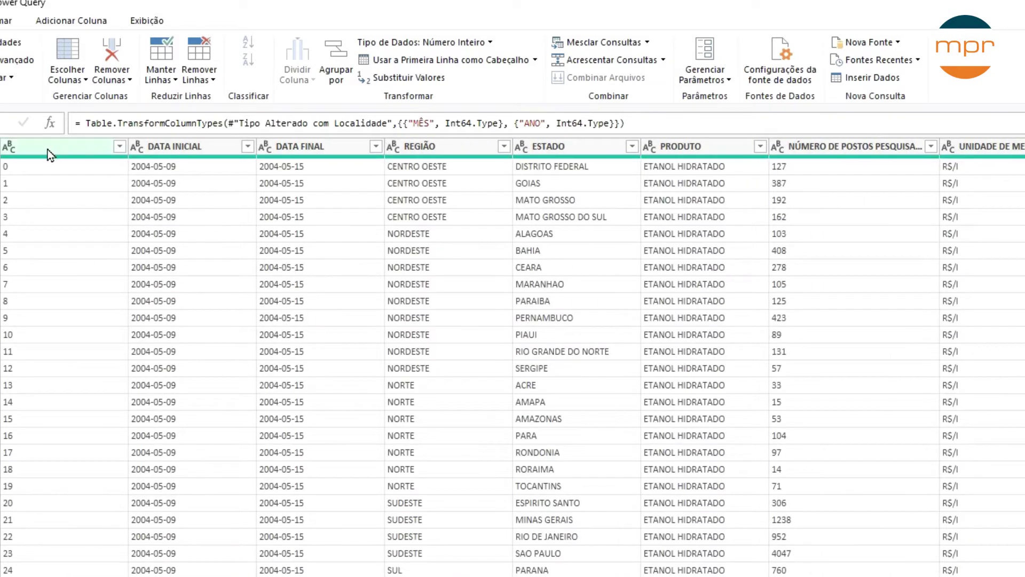
pyautogui.click(10, 147)
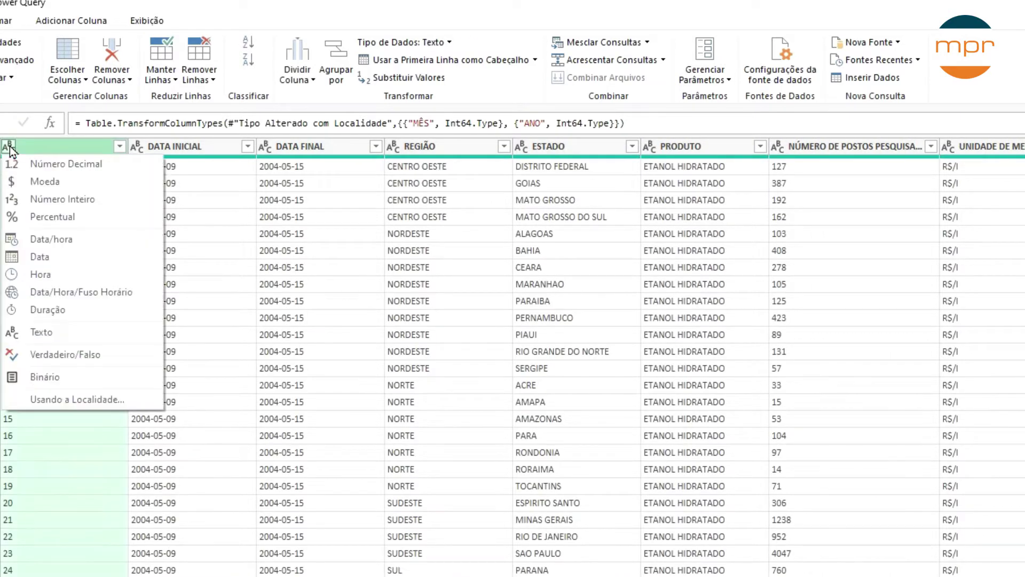
pyautogui.click(61, 198)
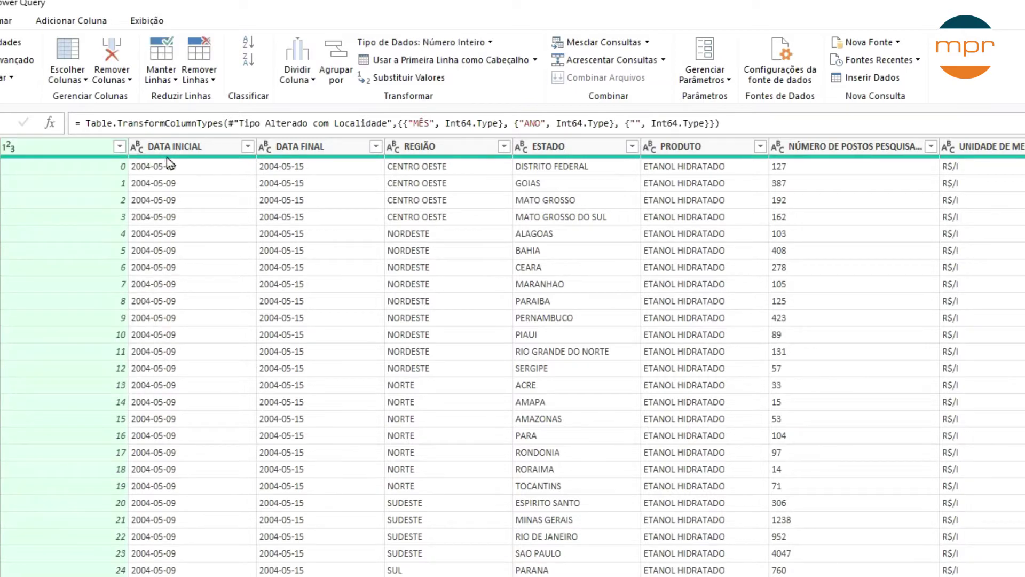
# Step: Change the data type of the DATA INICIAL and DATA FINAL columns to Data
pyautogui.click(138, 148)
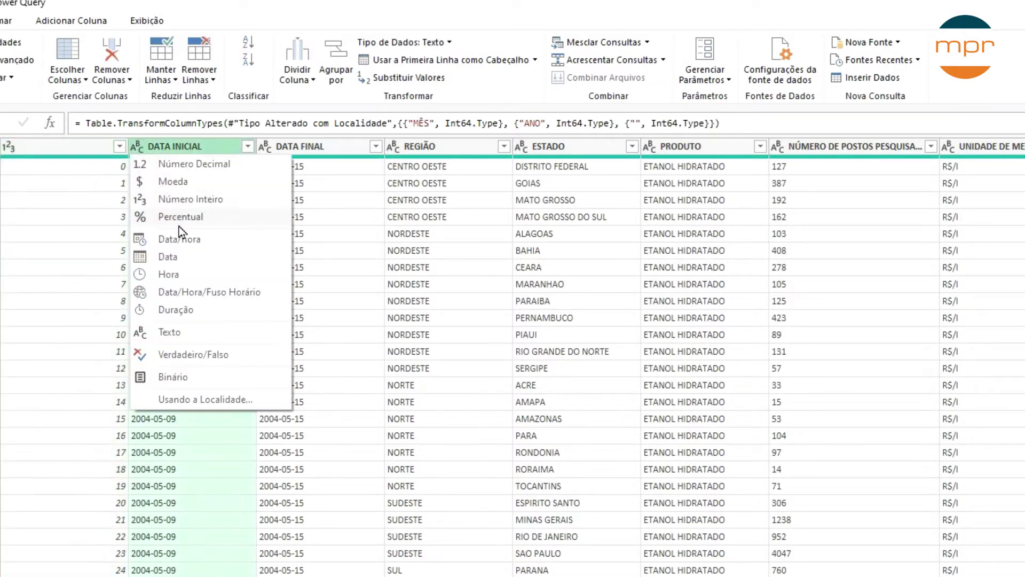
pyautogui.click(182, 256)
pyautogui.click(266, 148)
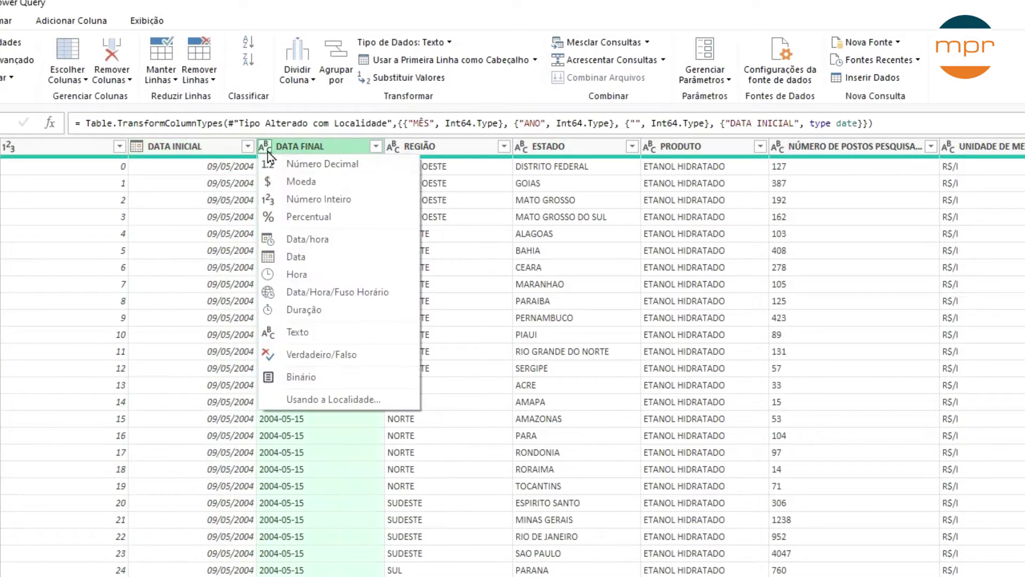
pyautogui.click(295, 256)
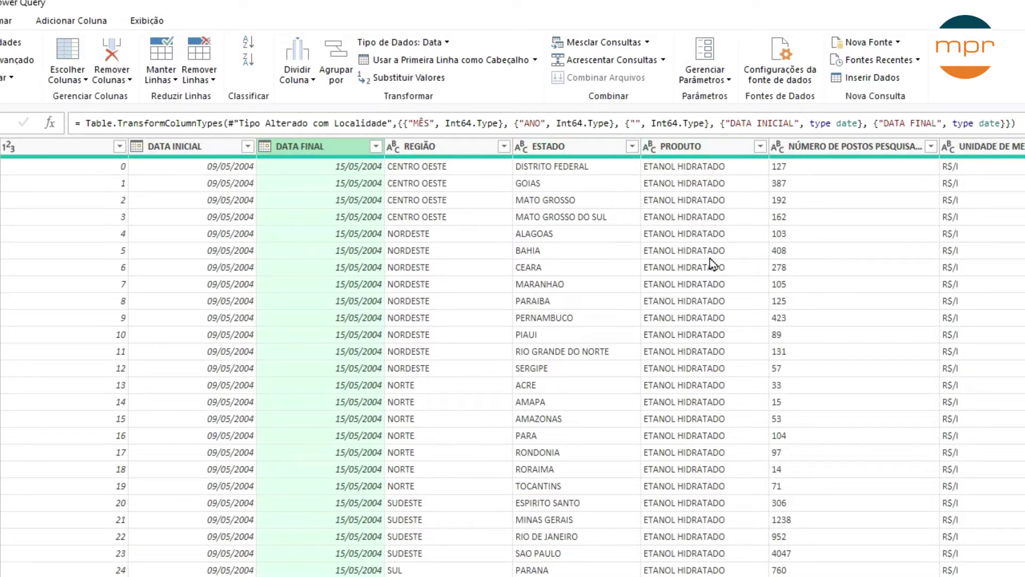
# Step: Change the NÚMERO DE POSTOS PESQUISADOS column to Número Inteiro and load the query into the workbook
pyautogui.hscroll(4, 868, 167)
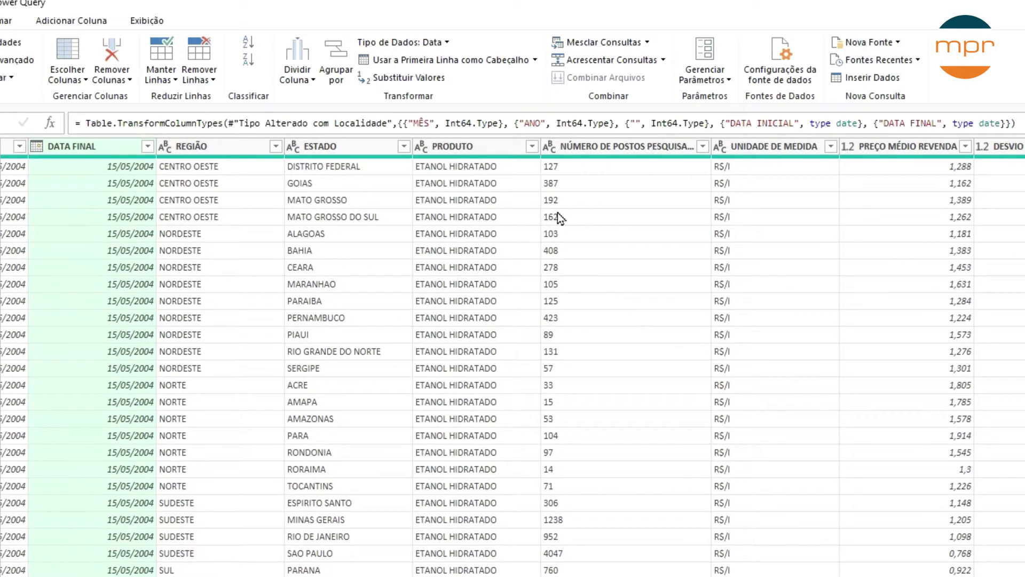
pyautogui.click(549, 146)
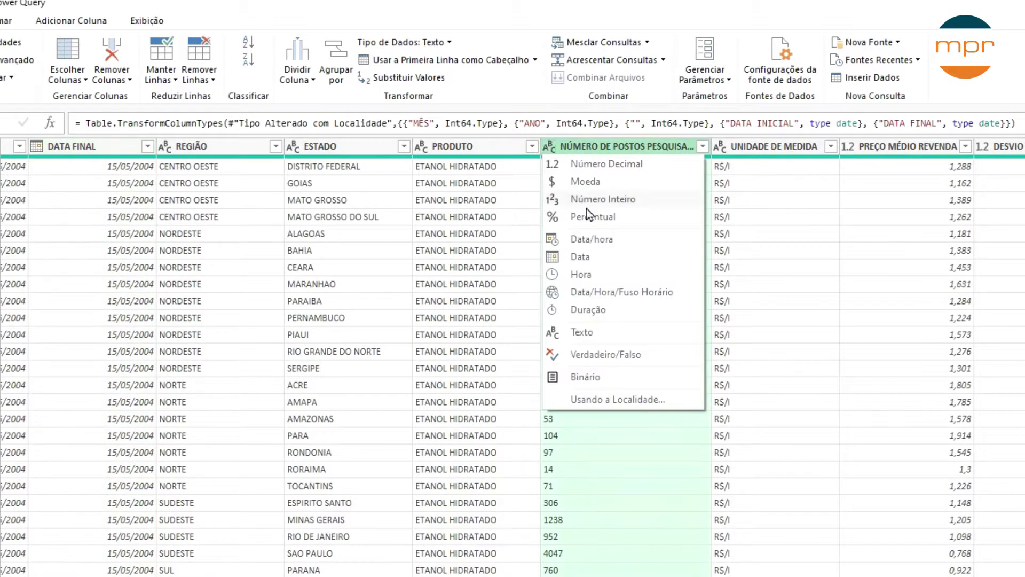
pyautogui.click(625, 197)
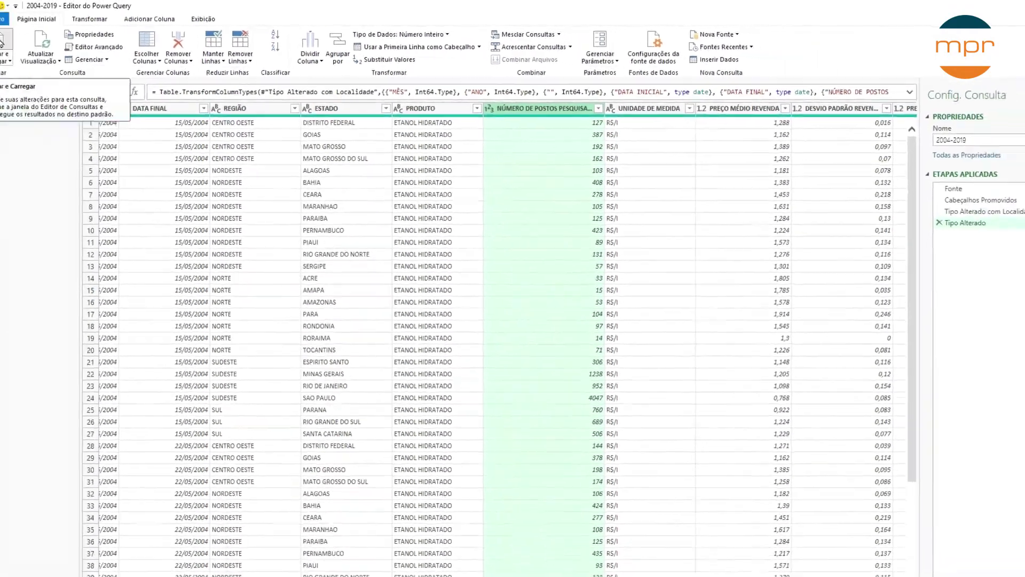
pyautogui.click(20, 40)
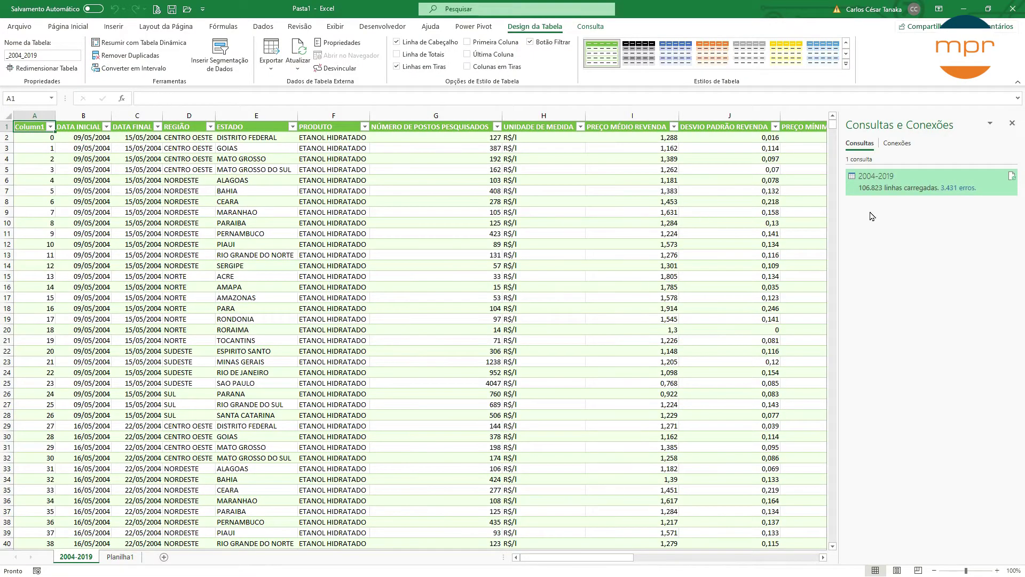
# Step: Reopen the 2004-2019 query for editing and go back to its Cabeçalhos Promovidos applied step
pyautogui.moveTo(967, 196)
pyautogui.rightClick(900, 177)
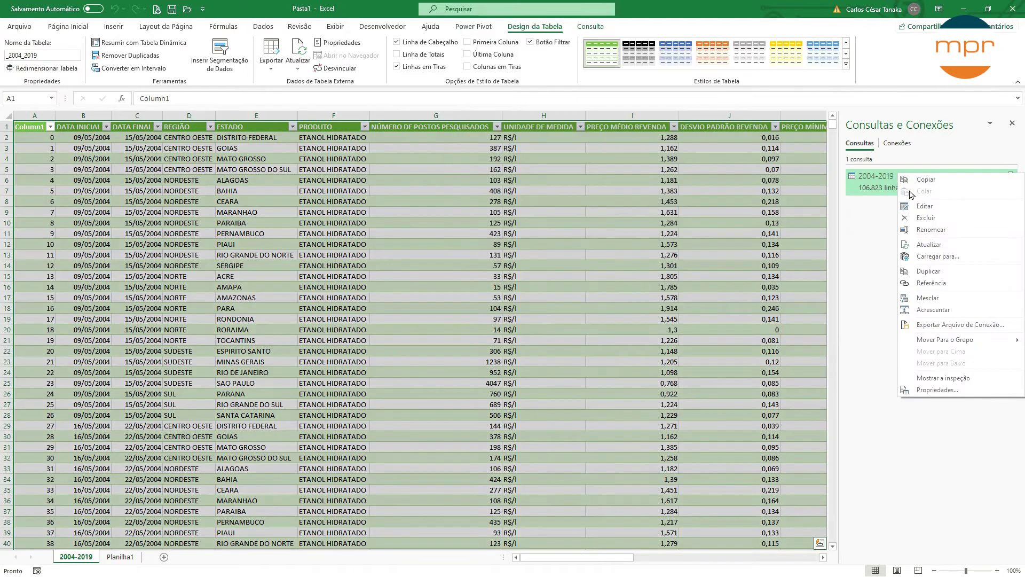
pyautogui.click(919, 208)
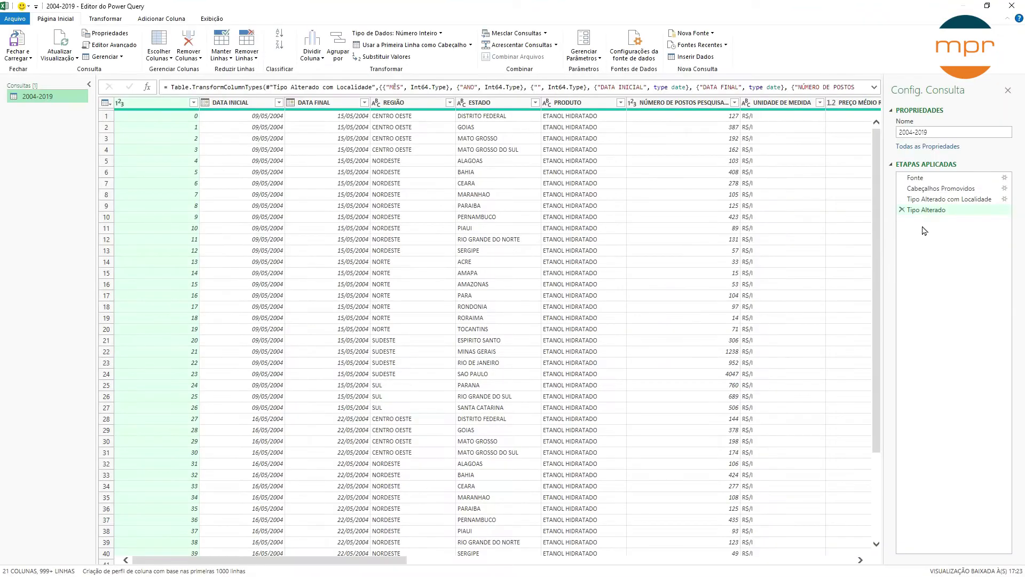
pyautogui.click(948, 197)
pyautogui.click(949, 190)
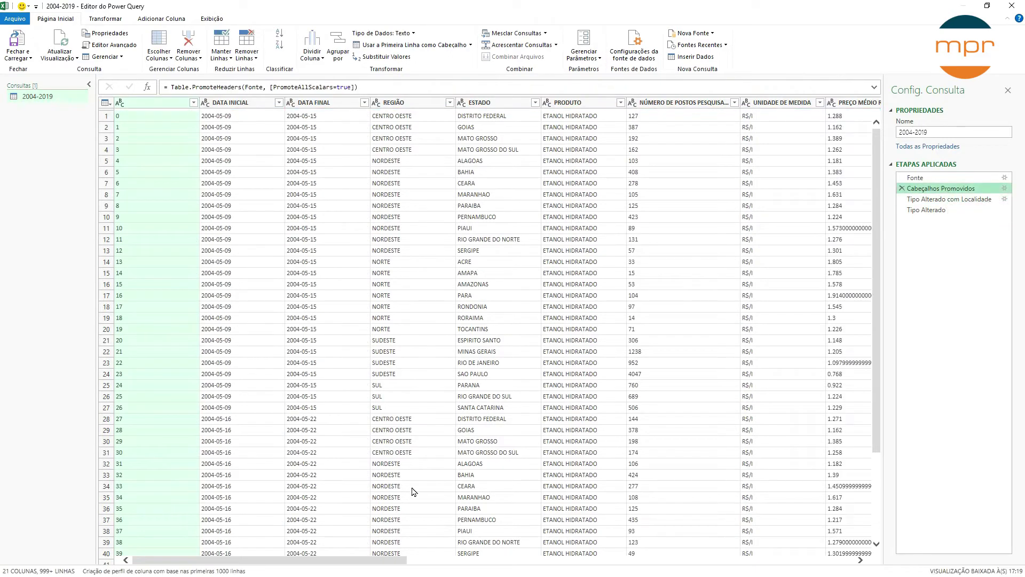
# Step: Load more values in the PREÇO MÉDIO REVENDA filter list and check the MARGEM MÉDIA REVENDA filter for non-numeric entries
pyautogui.moveTo(382, 562); pyautogui.dragTo(605, 566)
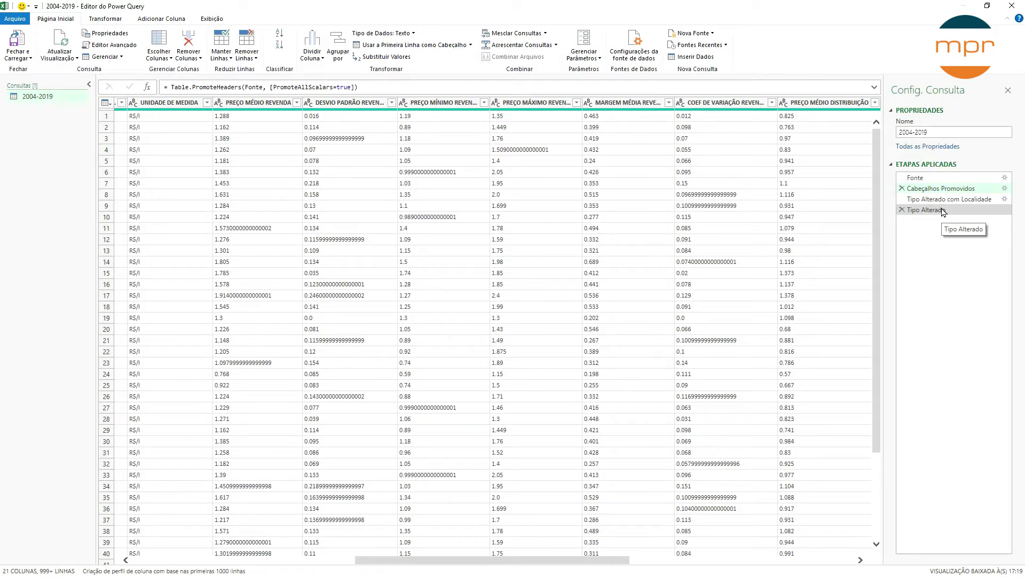
pyautogui.click(297, 103)
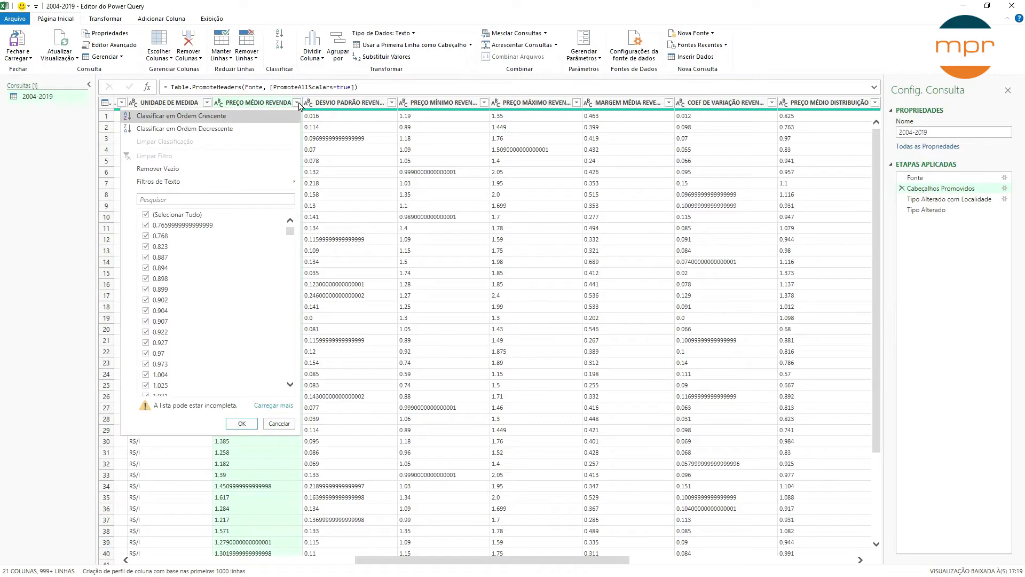
pyautogui.click(273, 407)
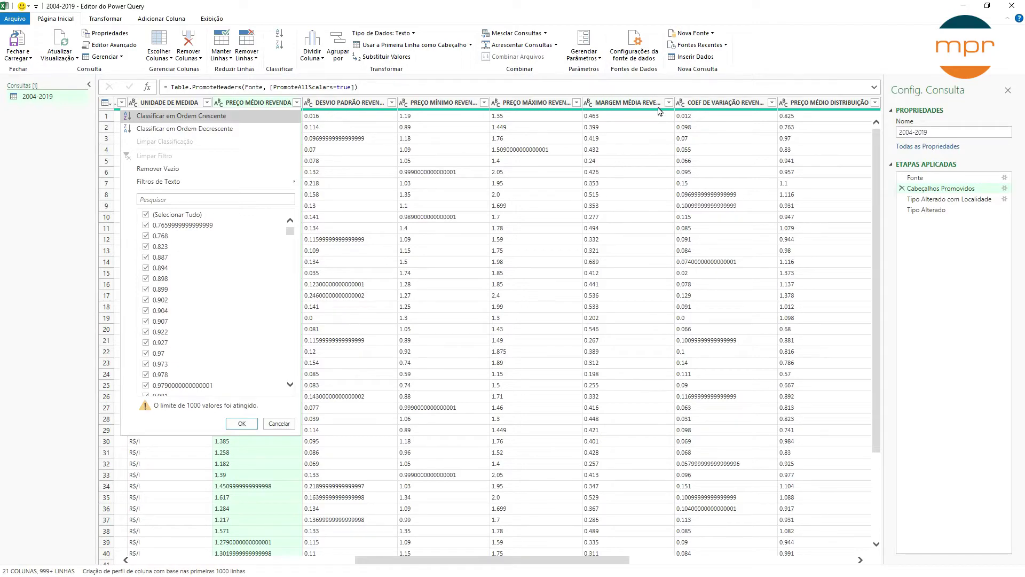
pyautogui.click(669, 103)
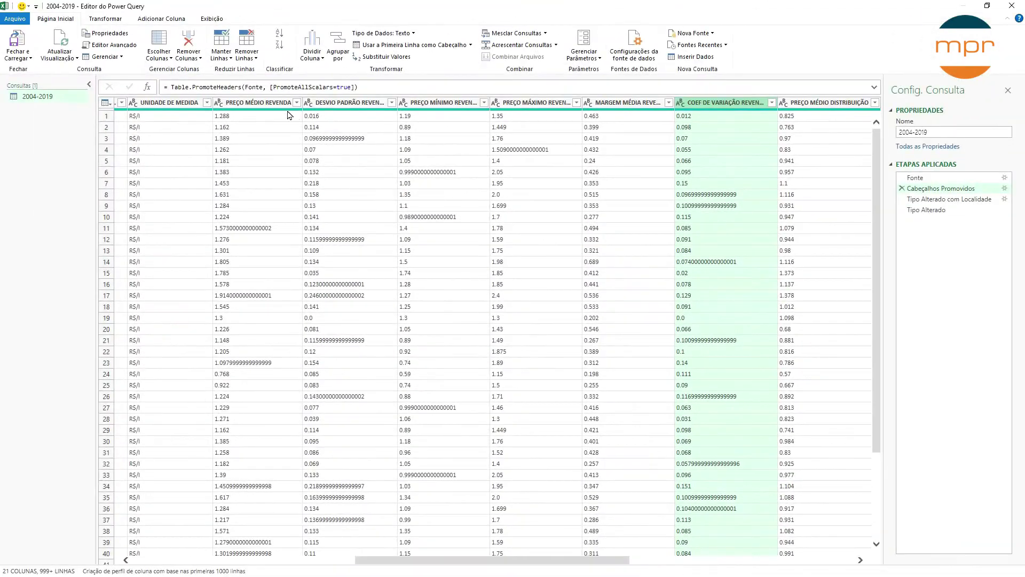
# Step: Insert a step replacing "-" with null in columns PREÇO MÉDIO REVENDA through COEF DE VARIAÇÃO DISTRIBUIÇÃO, and reload the query into the workbook
pyautogui.click(263, 107)
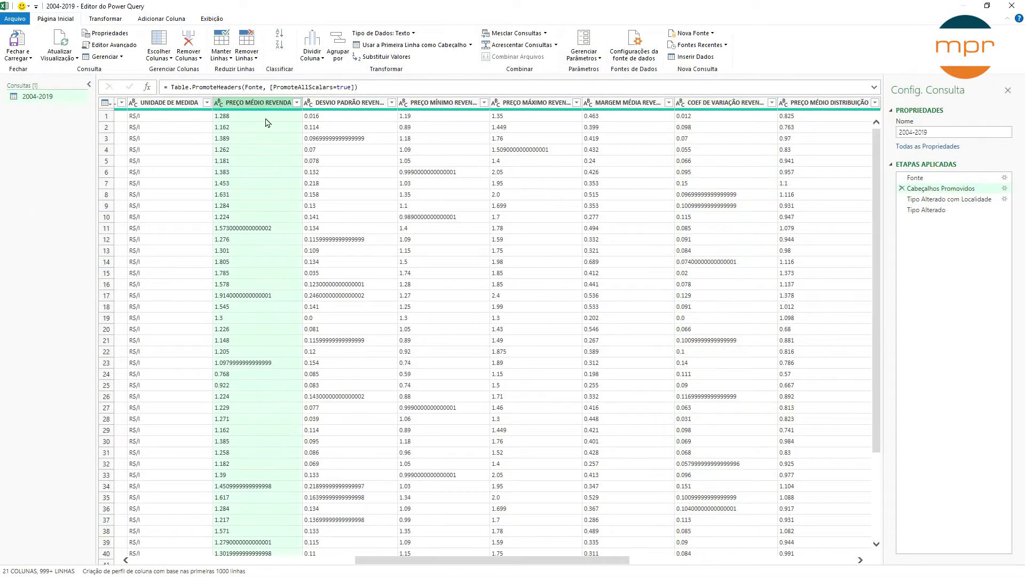
pyautogui.moveTo(362, 560); pyautogui.dragTo(591, 567)
pyautogui.keyDown('shift'); pyautogui.click(646, 105); pyautogui.keyUp('shift')
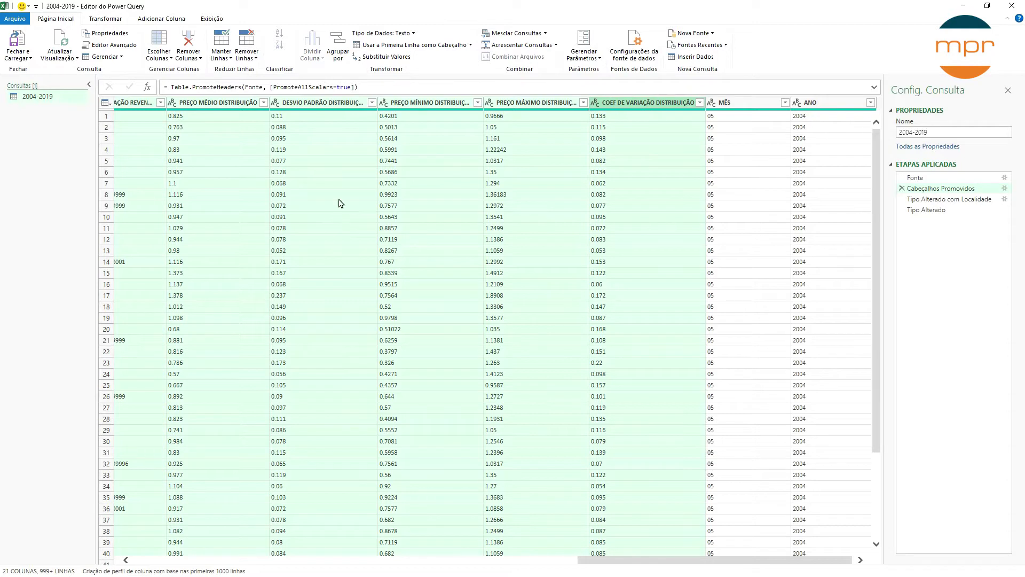
pyautogui.click(388, 58)
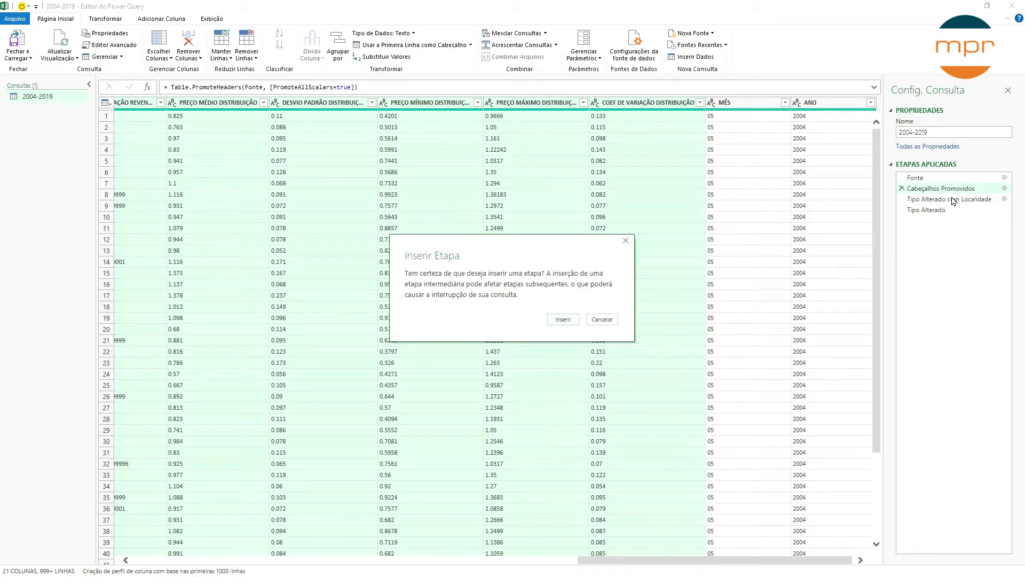
pyautogui.click(564, 319)
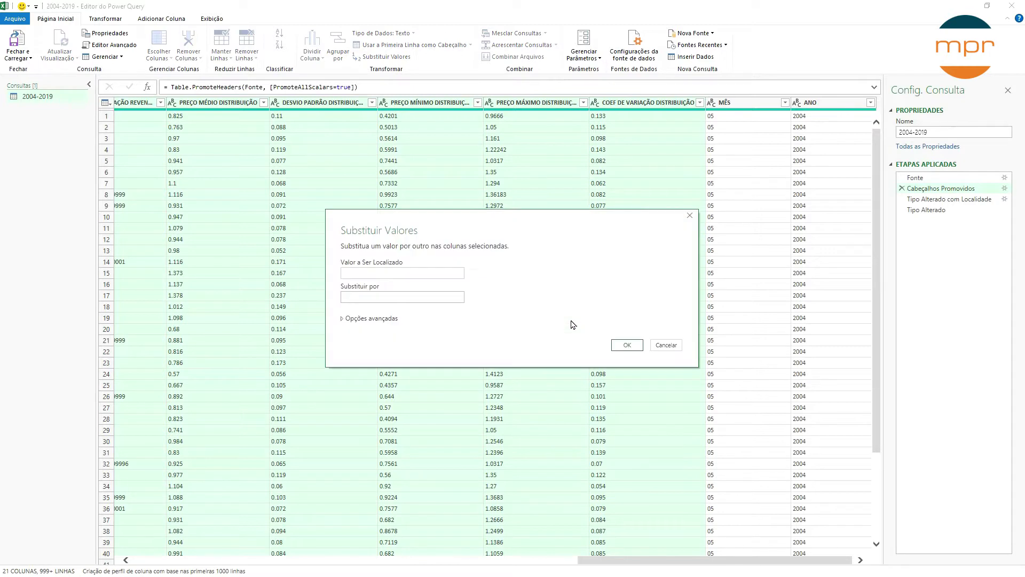
pyautogui.write('-')
pyautogui.click(410, 297)
pyautogui.click(629, 345)
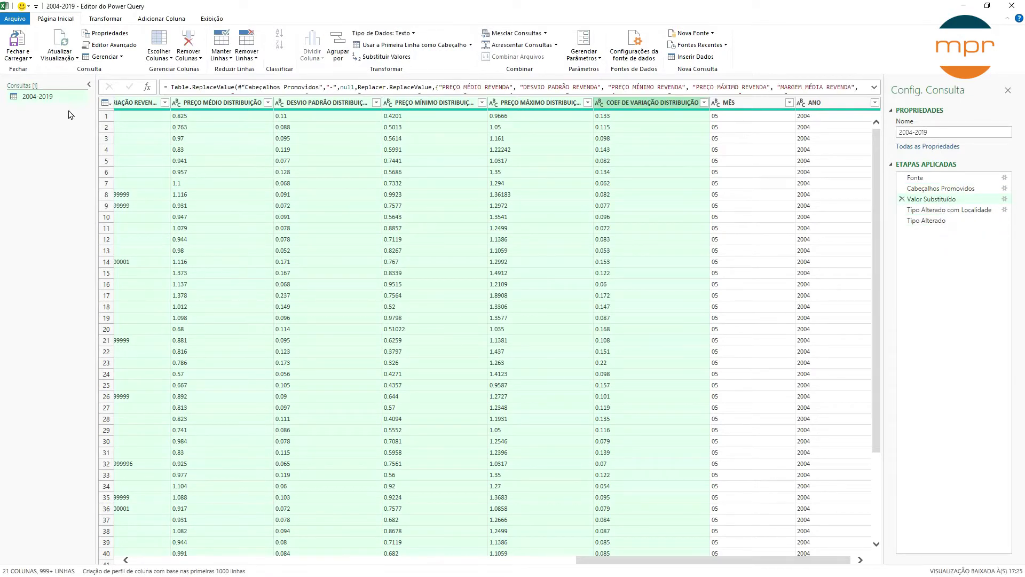
pyautogui.click(20, 47)
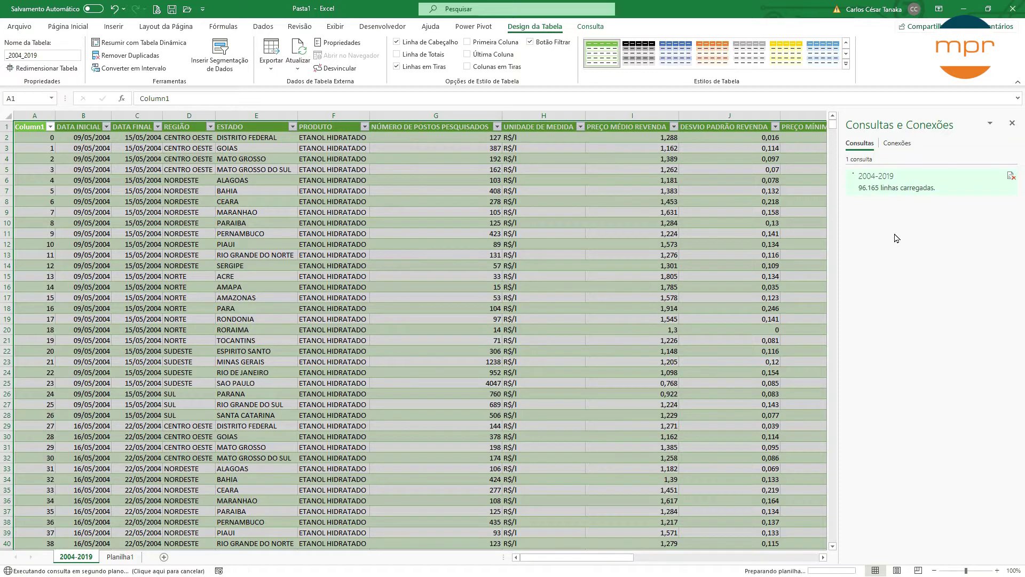
pyautogui.moveTo(874, 198)
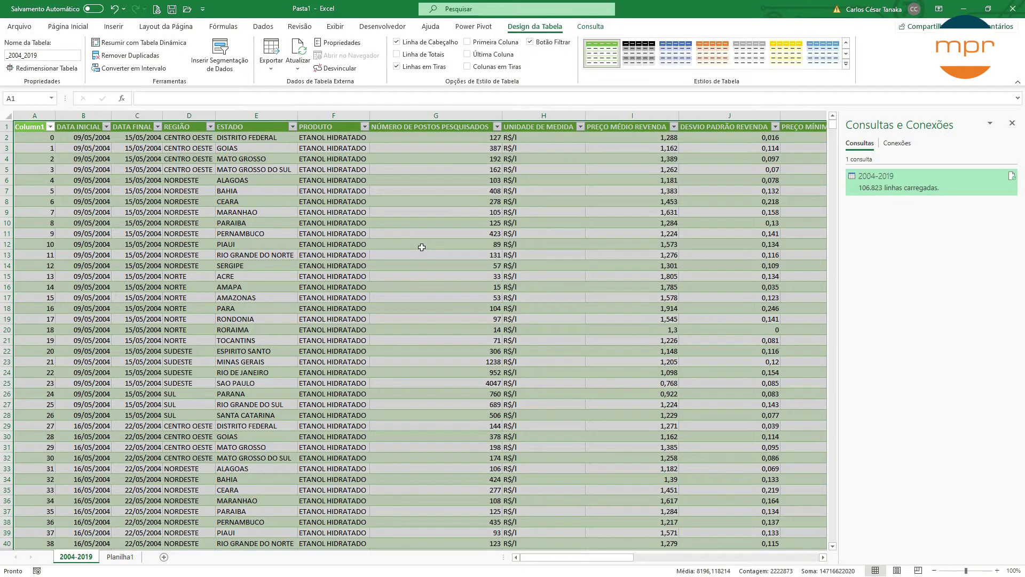
# Step: Switch to Power BI Desktop and open 2004-2019.tsv from Downloads as a Texto/CSV data source, listing all file types
pyautogui.hotkey('alt', 'Tab')
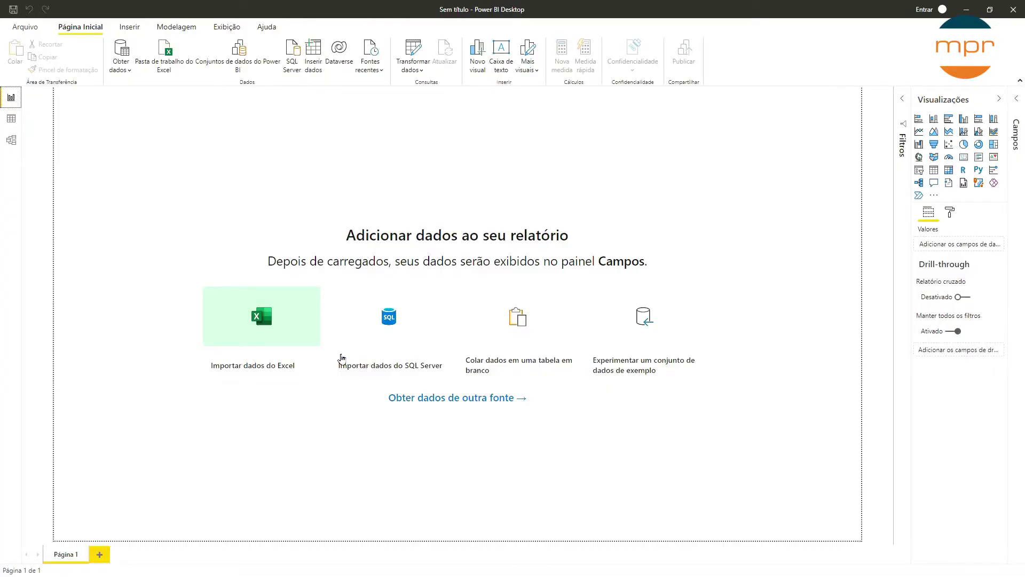
pyautogui.click(127, 71)
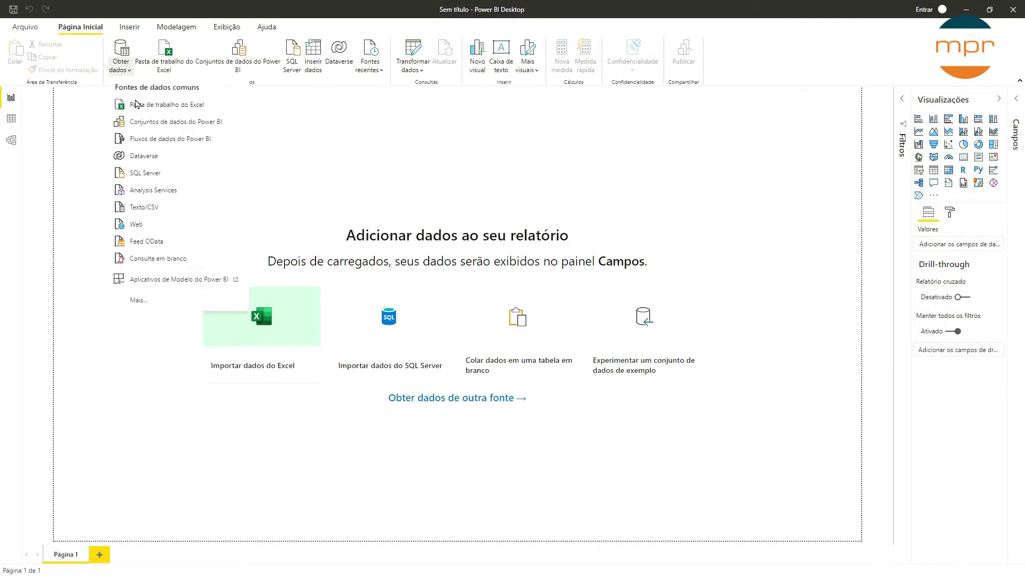
pyautogui.click(159, 208)
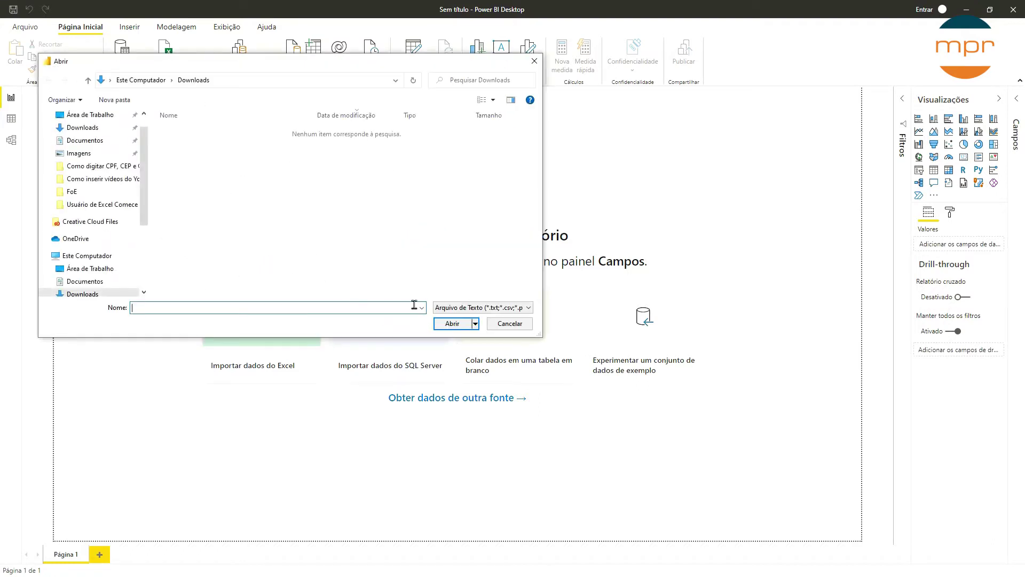
pyautogui.click(525, 308)
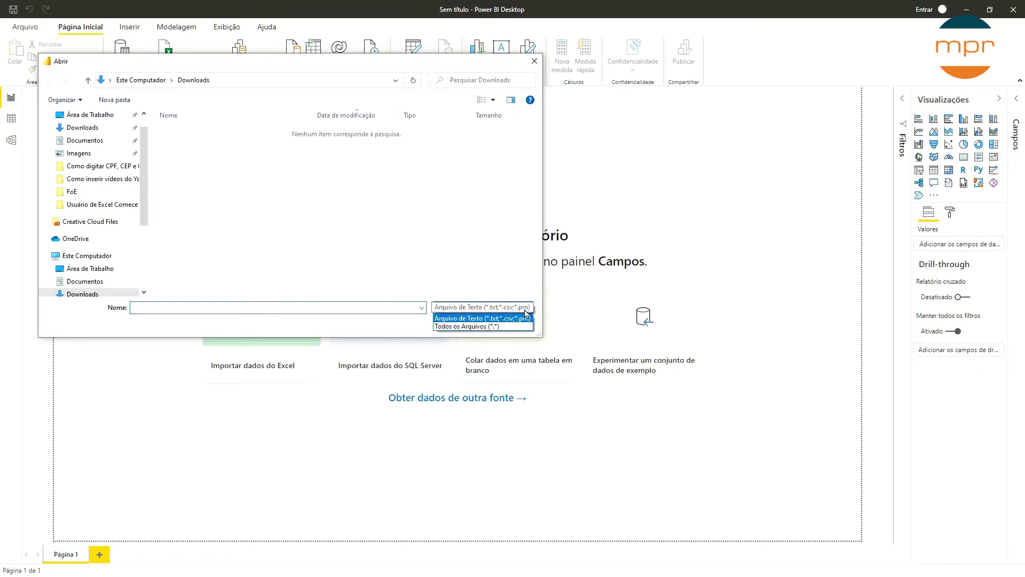
pyautogui.click(479, 327)
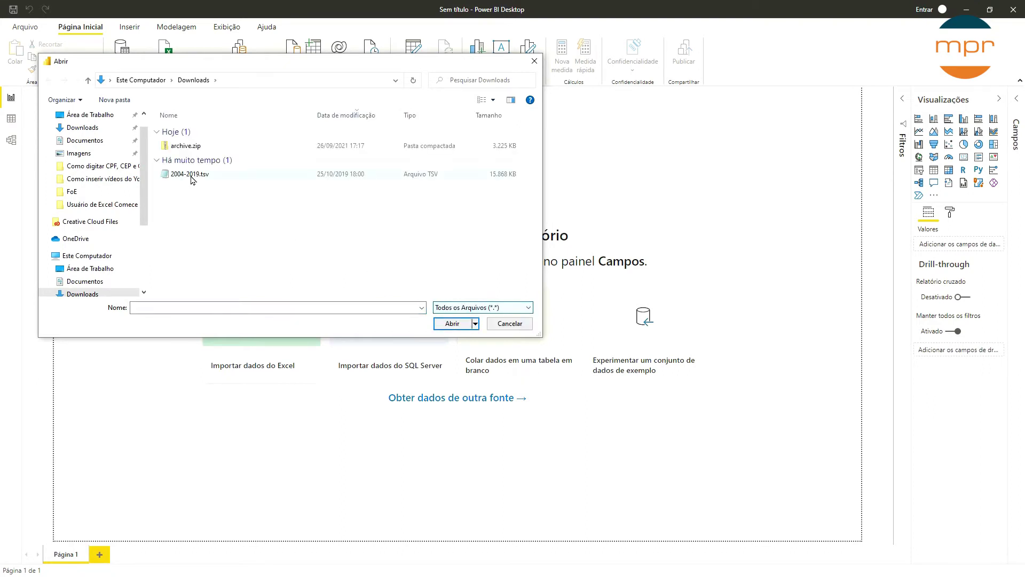
pyautogui.click(193, 178)
pyautogui.click(455, 324)
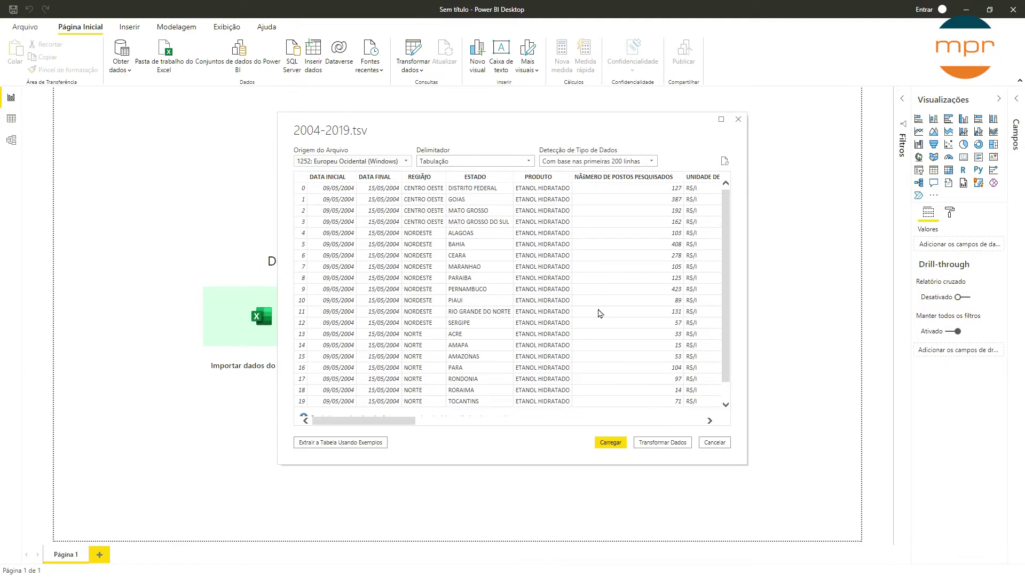
# Step: Open the file for transformation with file origin 65001: Unicode (UTF-8), and delete the query's Tipo Alterado applied step
pyautogui.click(406, 161)
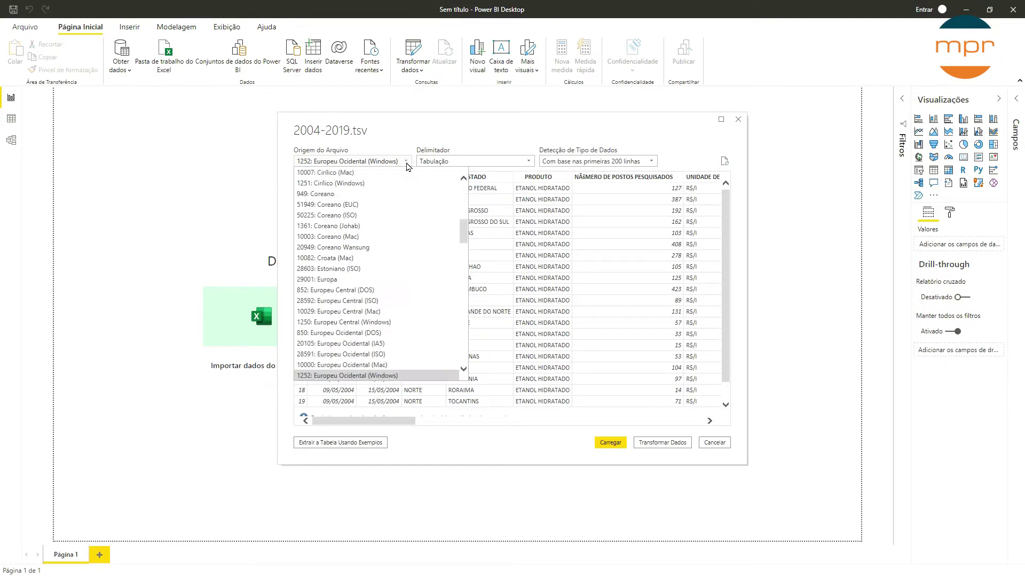
pyautogui.moveTo(466, 231); pyautogui.dragTo(464, 354)
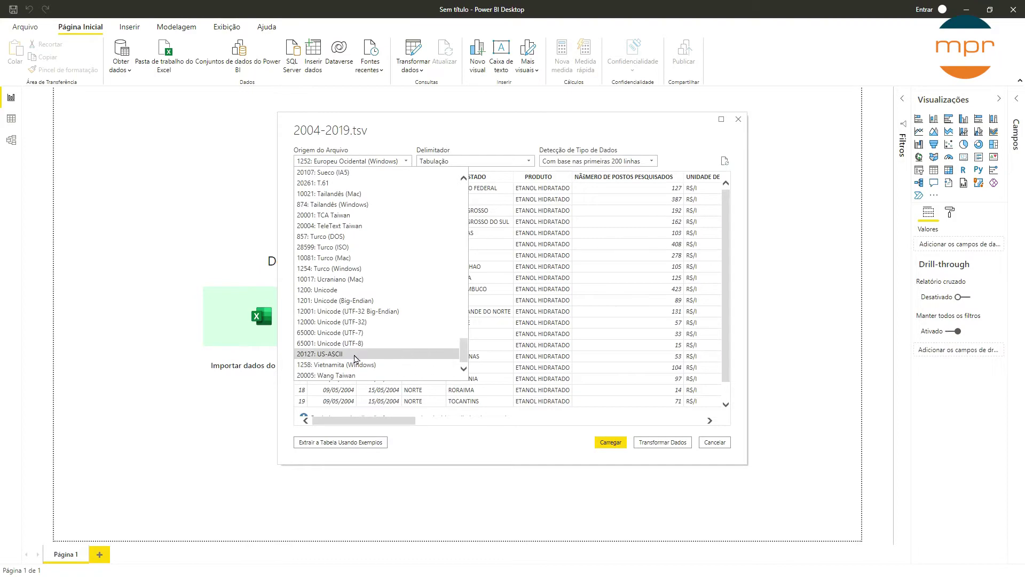
pyautogui.click(322, 344)
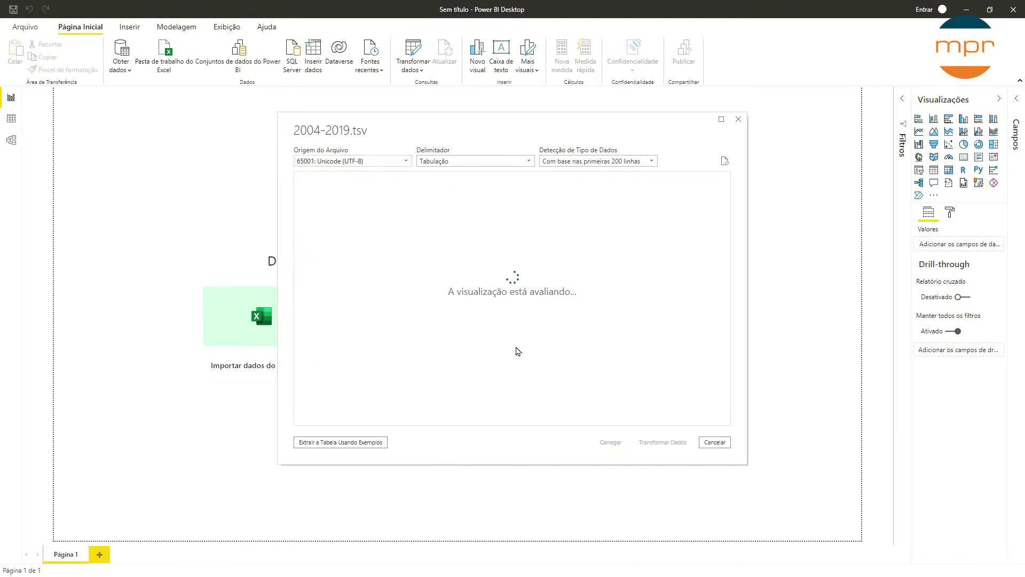
pyautogui.click(654, 443)
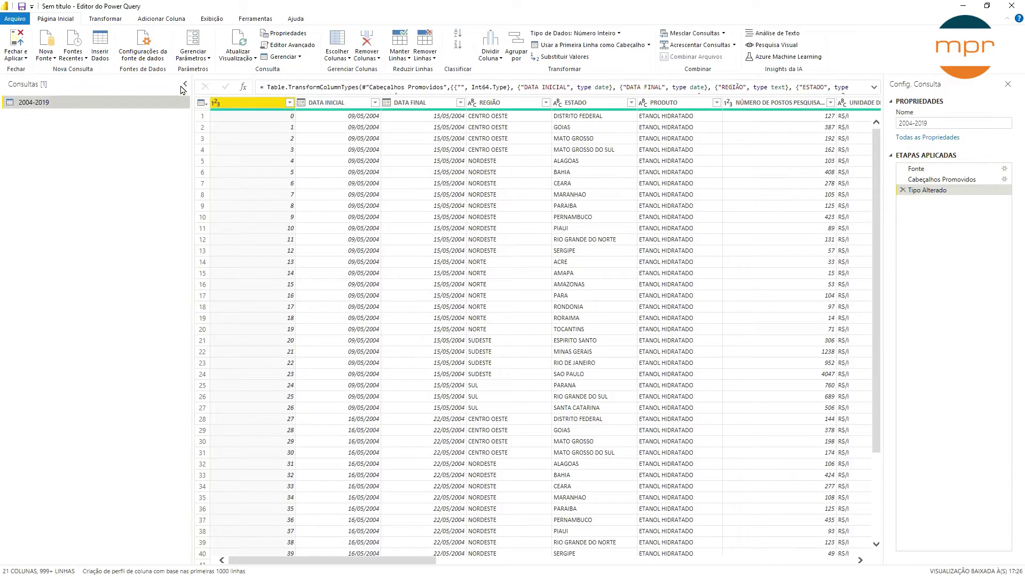
pyautogui.click(184, 86)
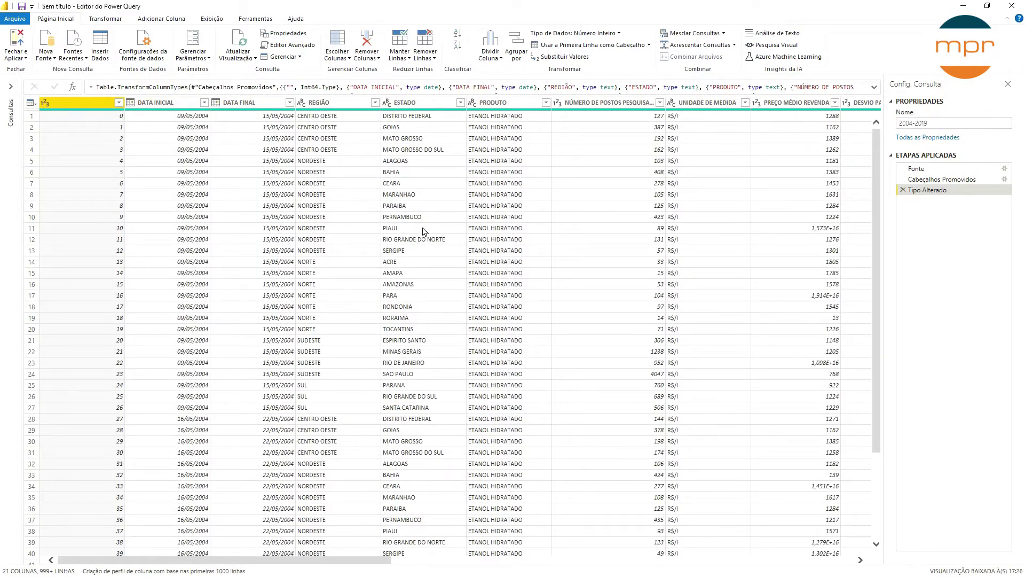
pyautogui.click(902, 189)
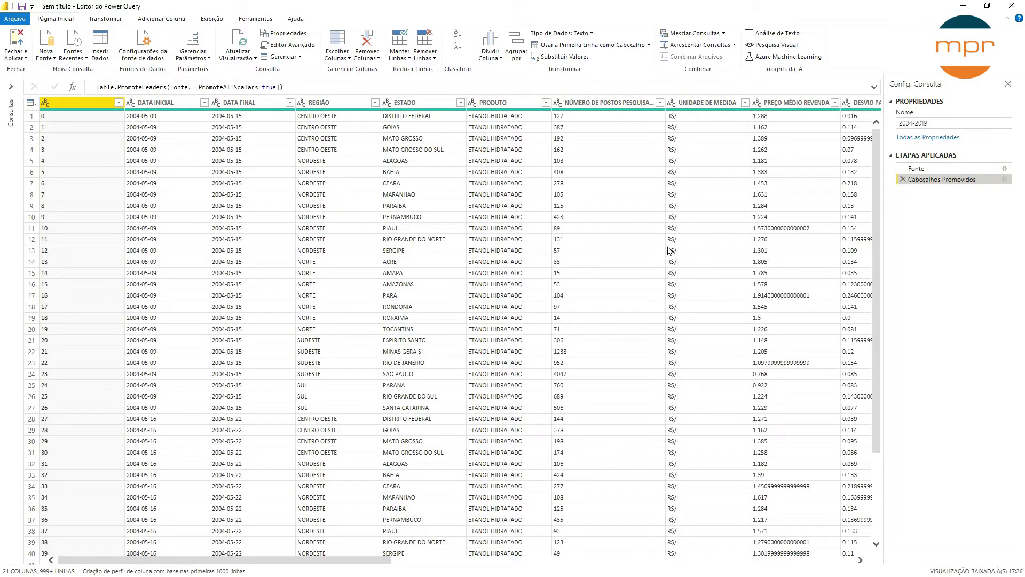
# Step: Replace "-" with null in all columns from PREÇO MÉDIO REVENDA through COEF DE VARIAÇÃO DISTRIBUIÇÃO
pyautogui.click(780, 106)
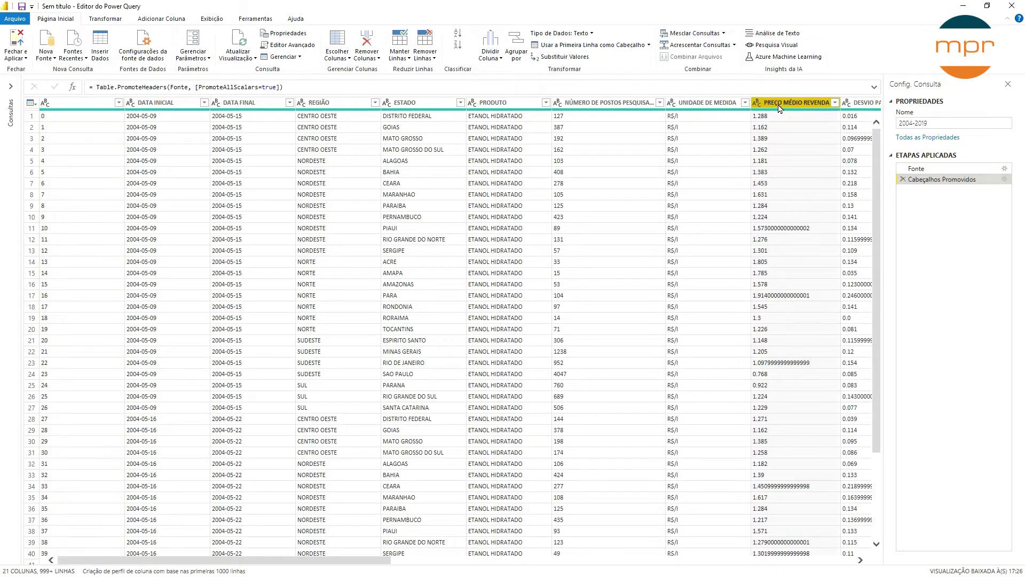
pyautogui.click(861, 560)
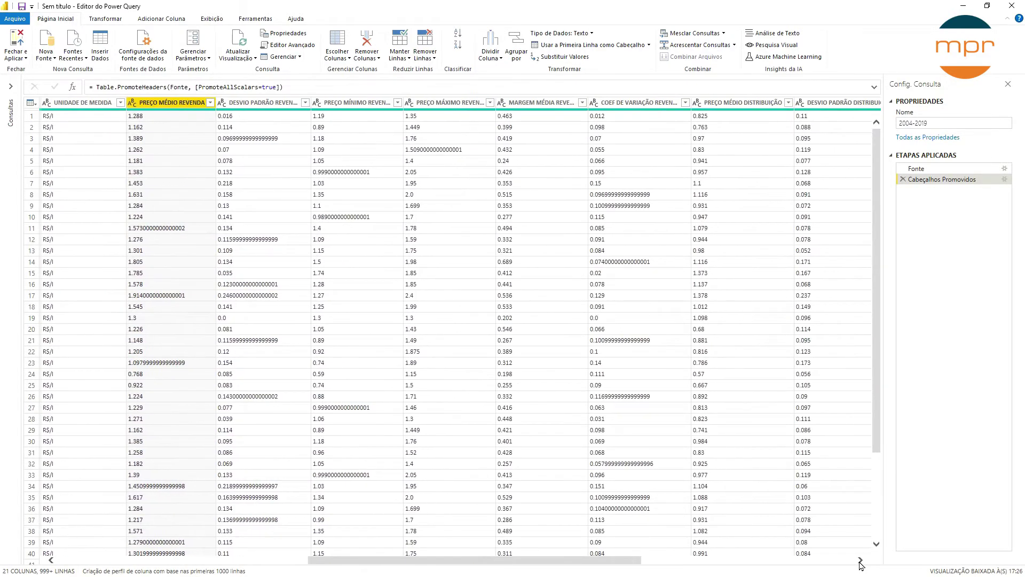
pyautogui.moveTo(860, 563); pyautogui.dragTo(860, 563)
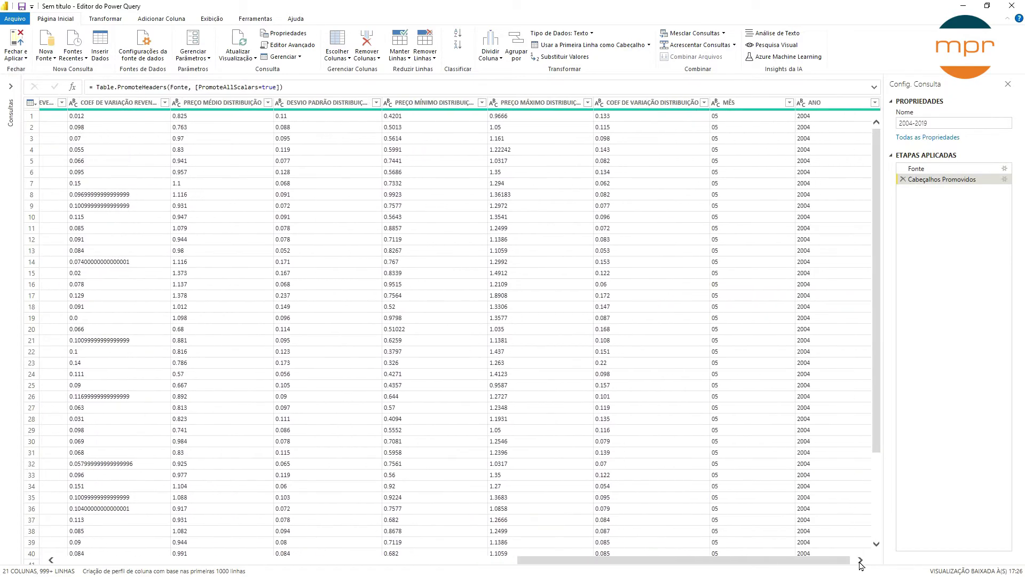
pyautogui.keyDown('shift'); pyautogui.click(637, 106); pyautogui.keyUp('shift')
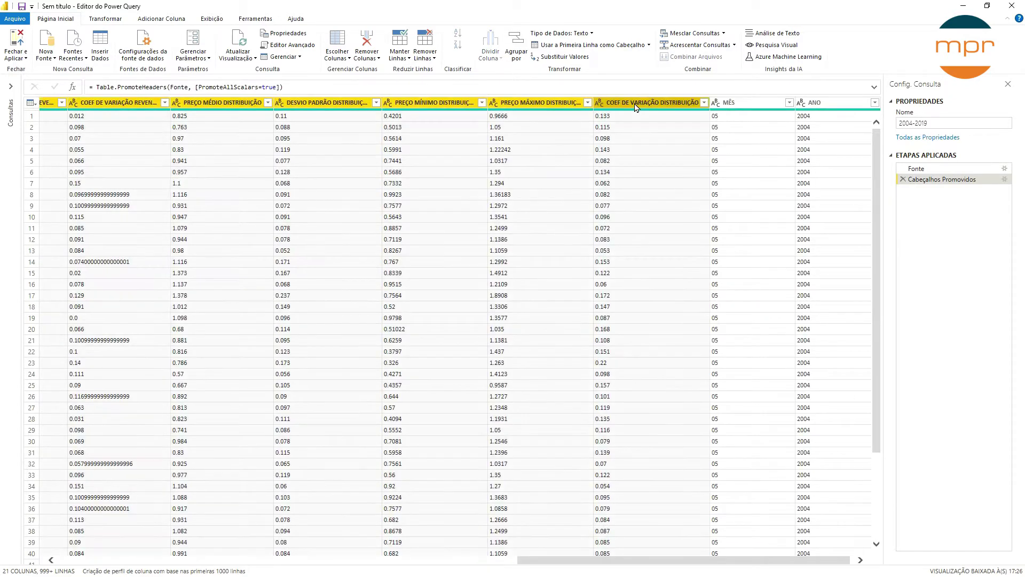
pyautogui.click(561, 58)
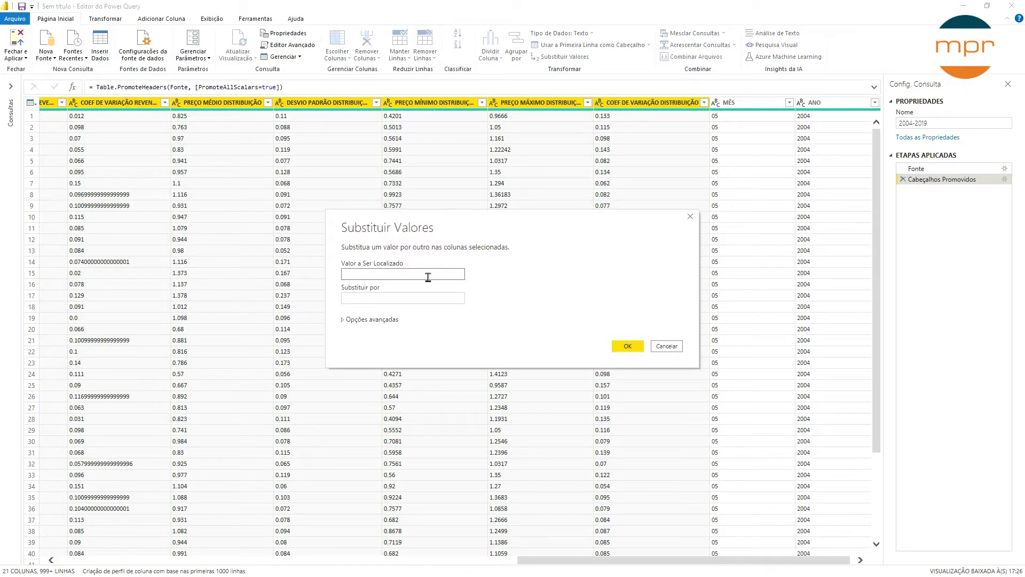
pyautogui.click(419, 300)
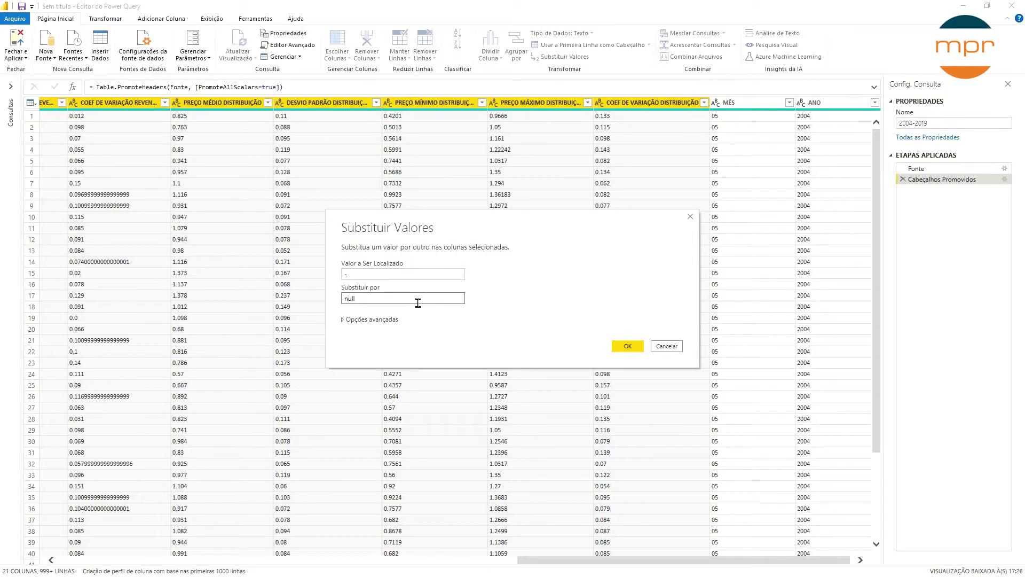
pyautogui.click(622, 346)
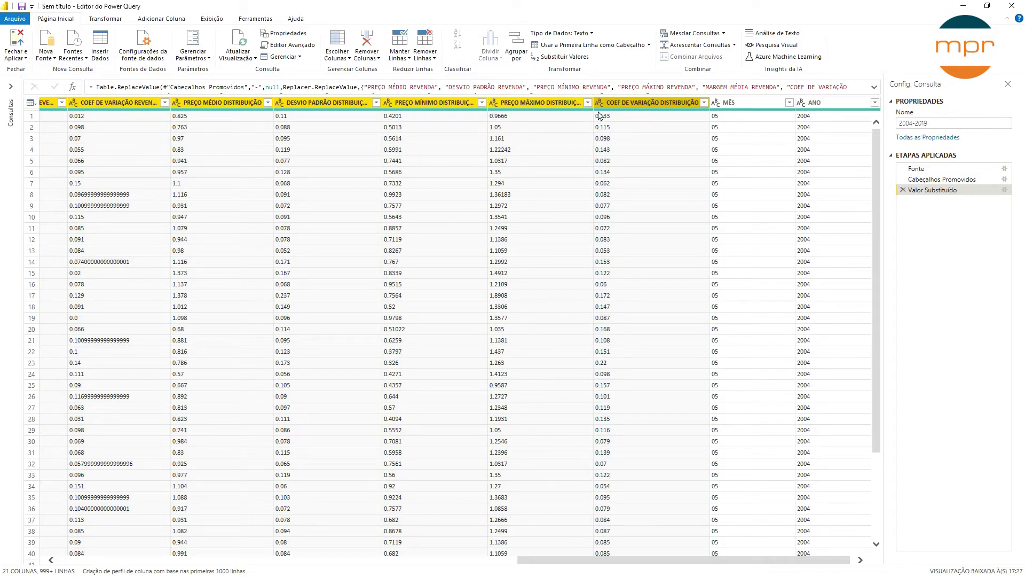
# Step: Change the type of the selected price columns to Número Decimal using the locale Inglês (Estados Unidos)
pyautogui.rightClick(532, 106)
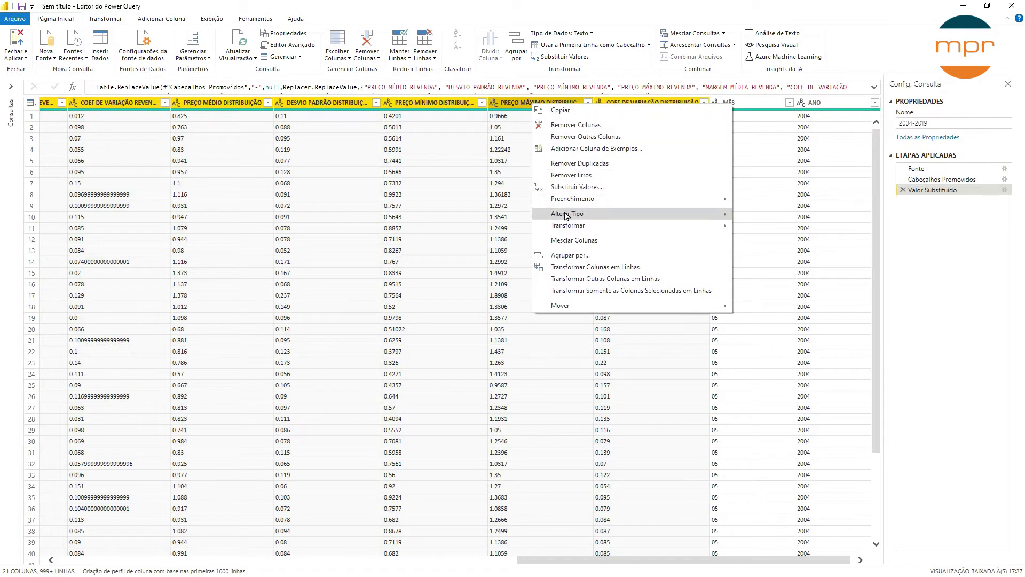
pyautogui.moveTo(567, 215)
pyautogui.click(762, 372)
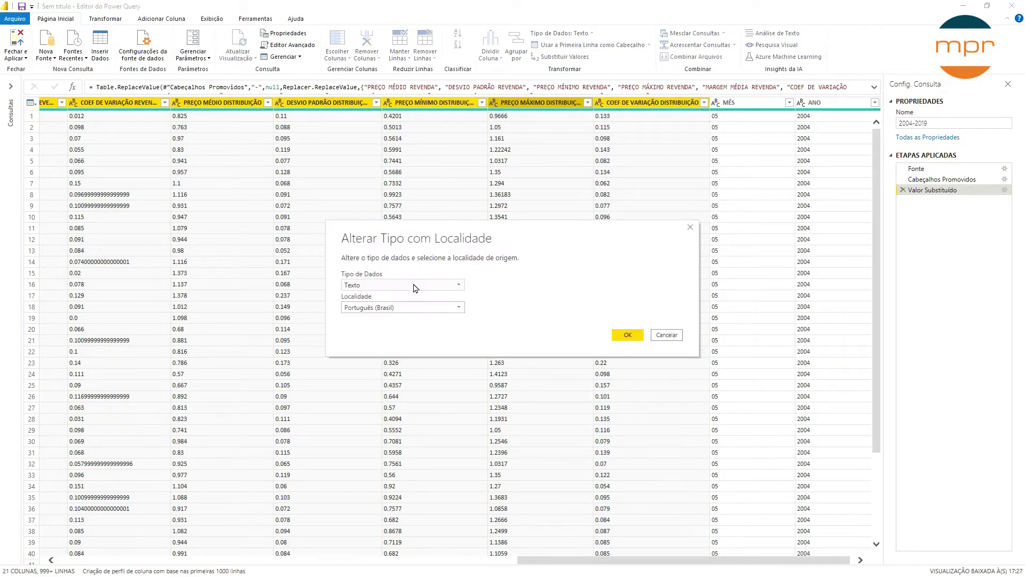
pyautogui.click(415, 287)
pyautogui.click(401, 298)
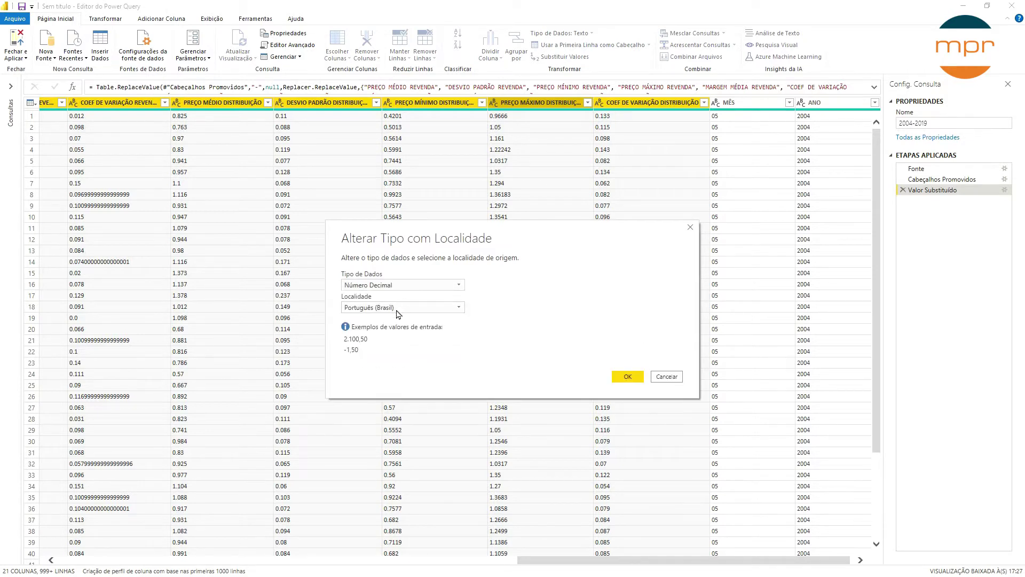
pyautogui.click(397, 310)
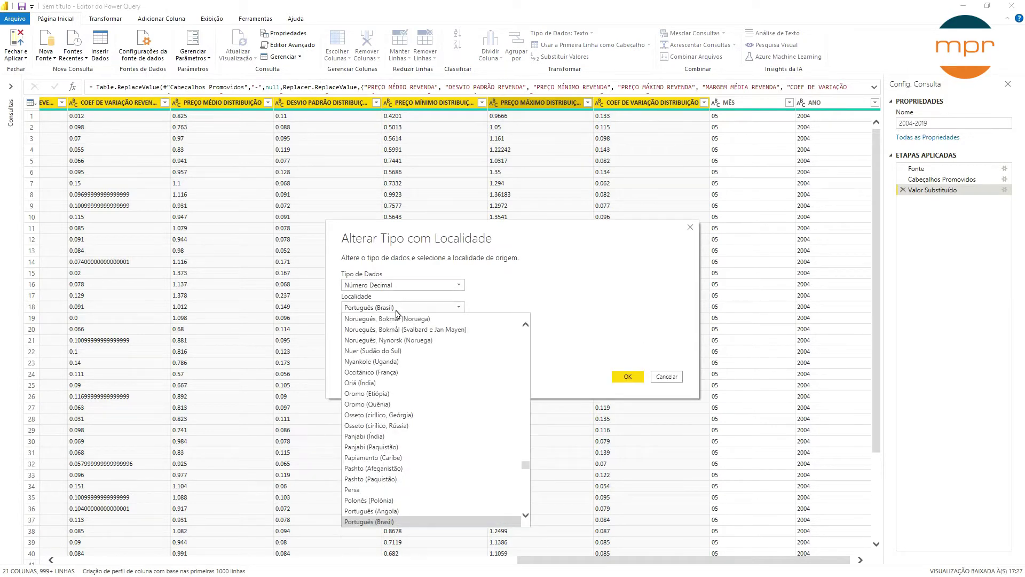
pyautogui.scroll(15, 396, 320)
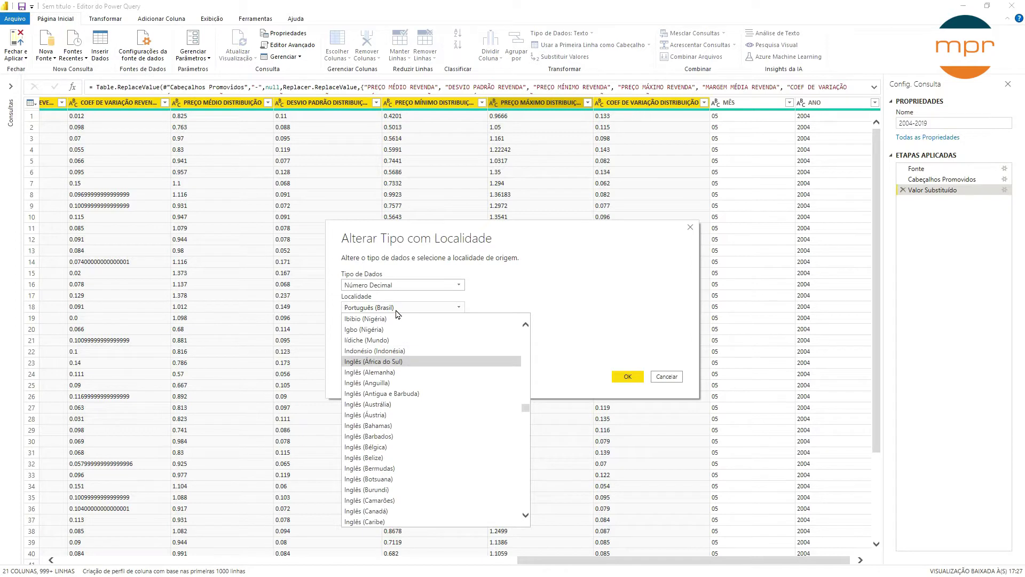
pyautogui.scroll(-2, 401, 427)
pyautogui.scroll(-3, 400, 430)
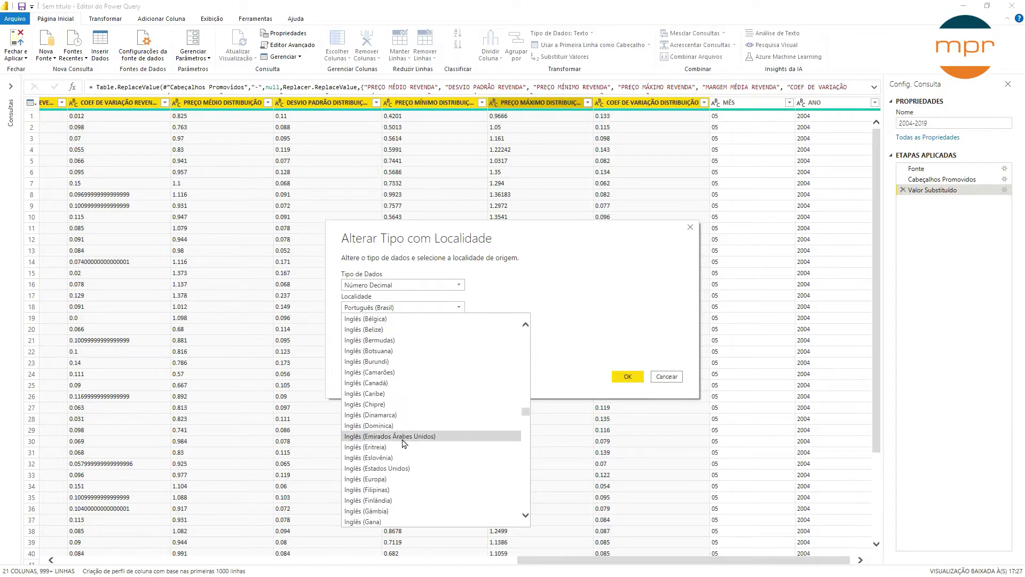
pyautogui.click(404, 469)
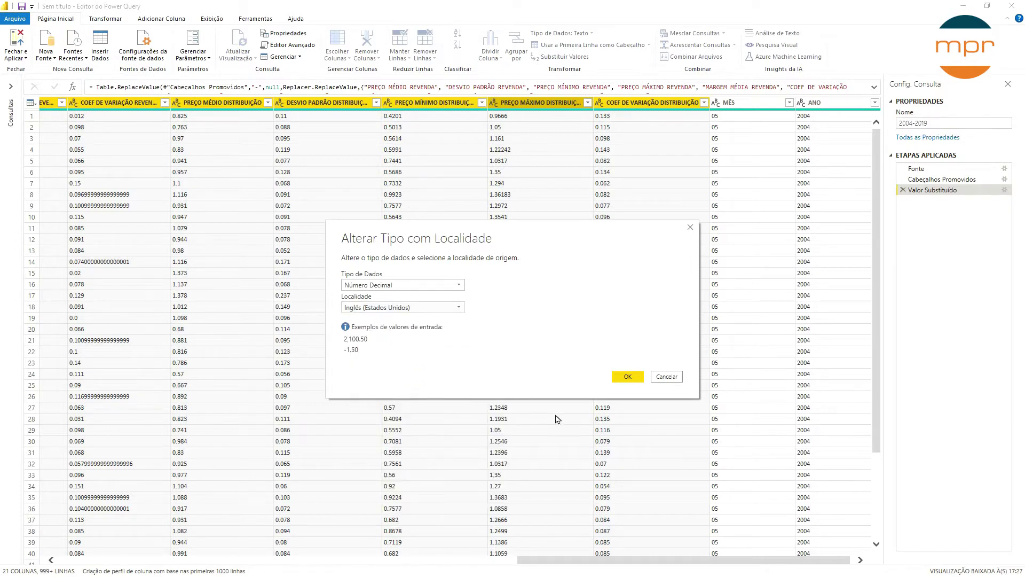
pyautogui.click(627, 376)
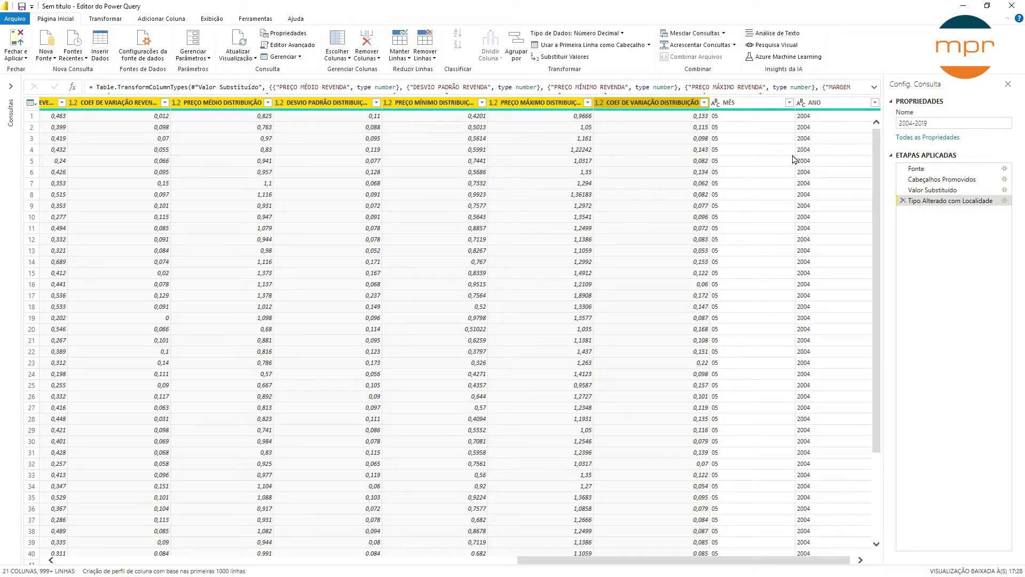
# Step: Change the data type of the MÊS and ANO columns to Número Inteiro
pyautogui.click(776, 106)
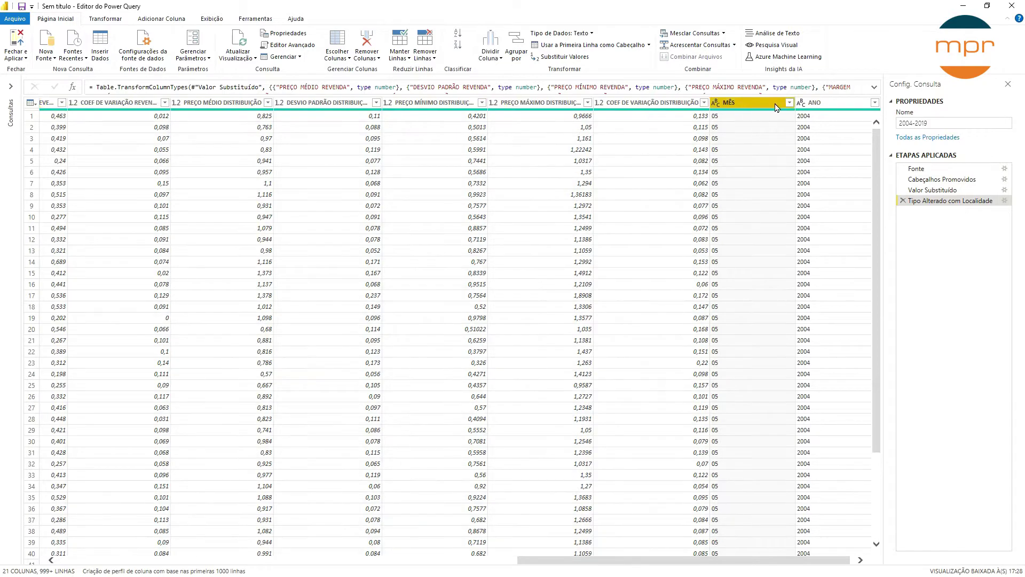
pyautogui.keyDown('ctrl'); pyautogui.click(836, 106); pyautogui.keyUp('ctrl')
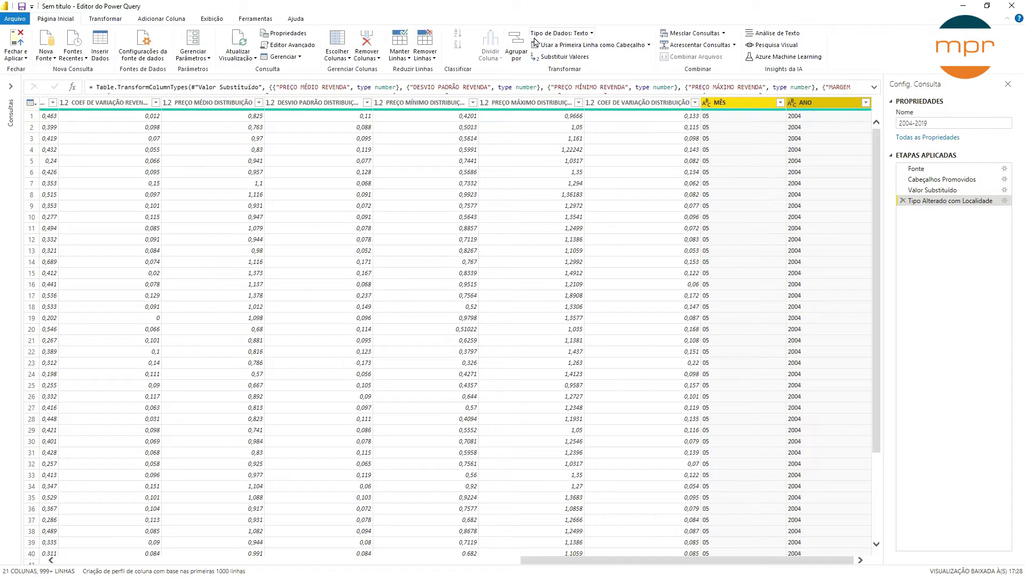
pyautogui.click(590, 34)
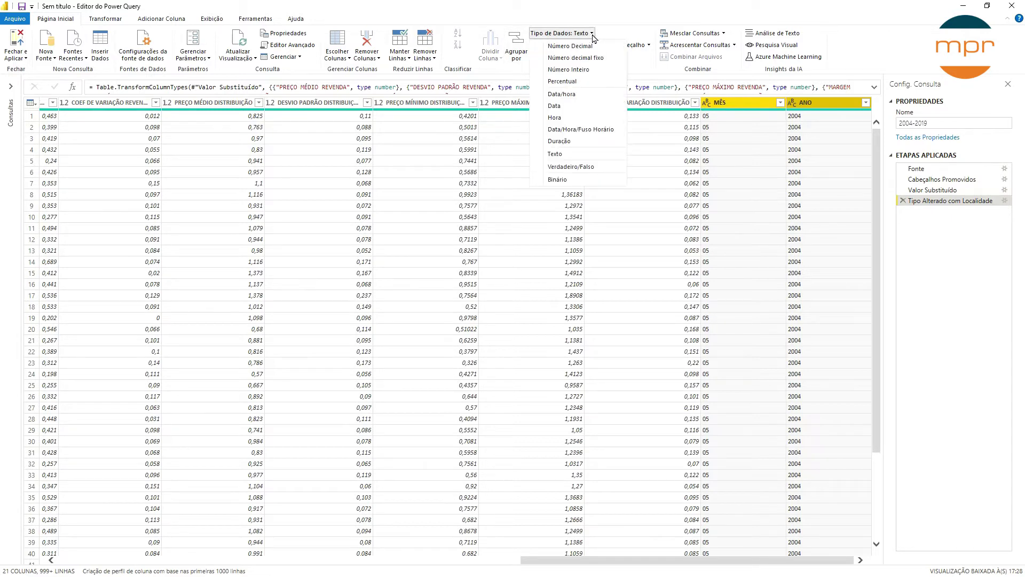
pyautogui.click(571, 70)
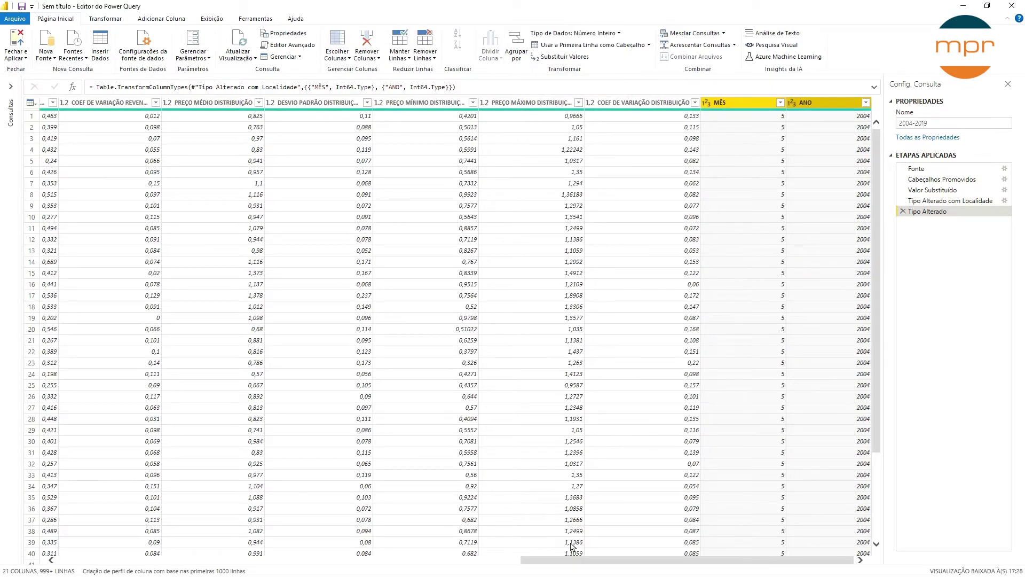
# Step: Change the data type of the unnamed first column to Número Inteiro
pyautogui.moveTo(552, 560); pyautogui.dragTo(88, 559)
pyautogui.click(81, 105)
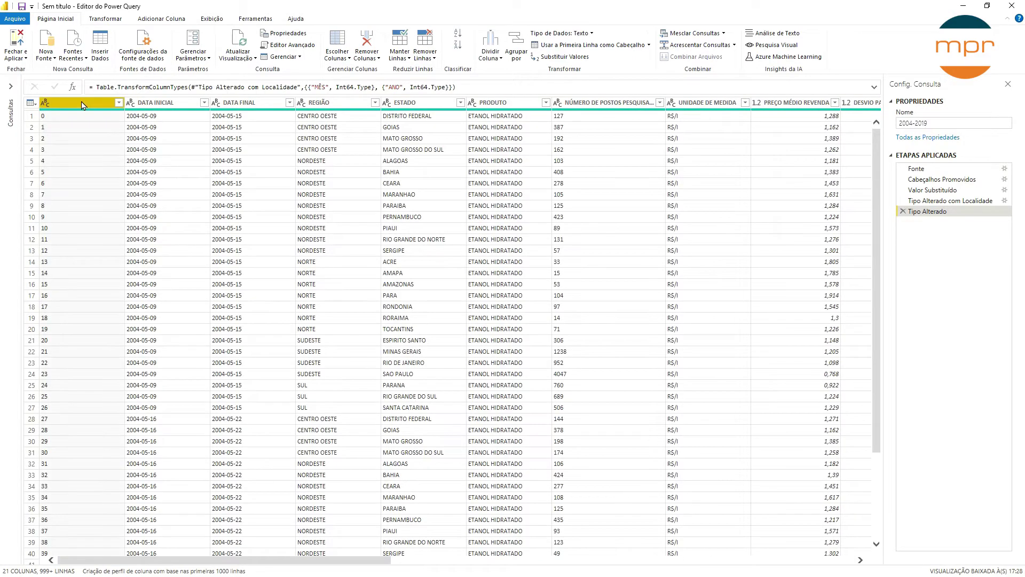
pyautogui.click(47, 102)
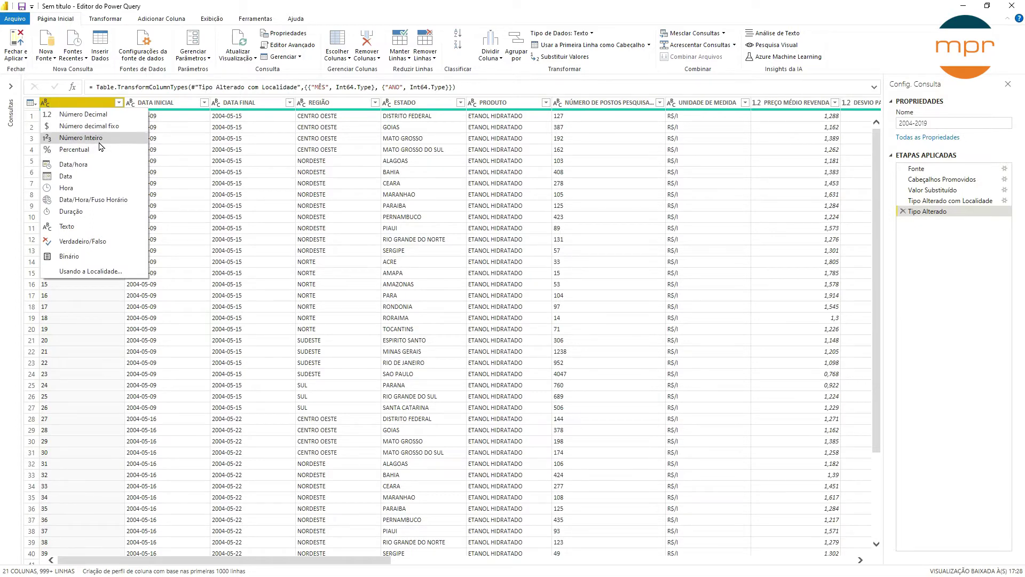
pyautogui.click(88, 138)
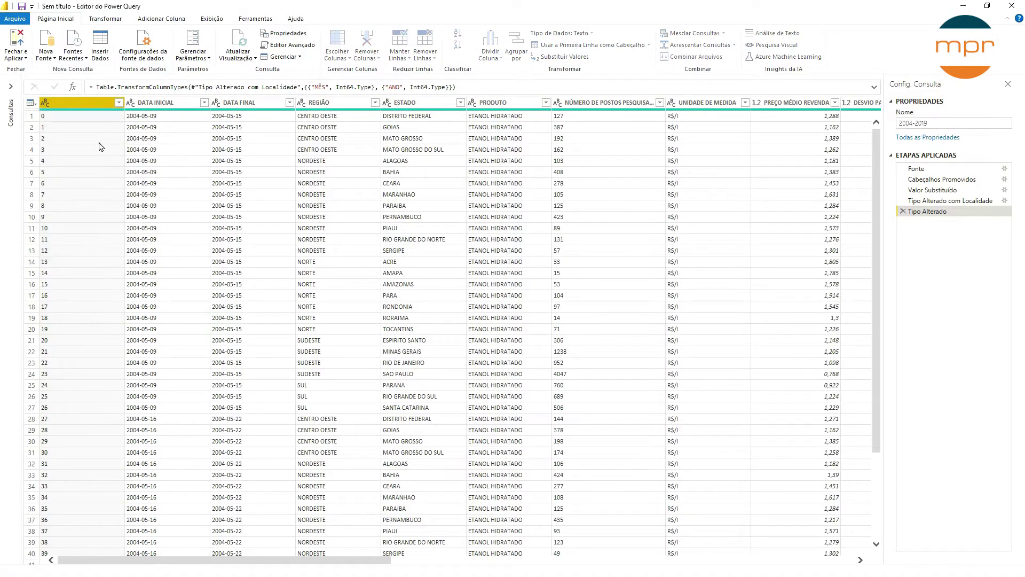
# Step: Change the data type of the DATA INICIAL and DATA FINAL columns to Data
pyautogui.click(171, 105)
pyautogui.click(131, 103)
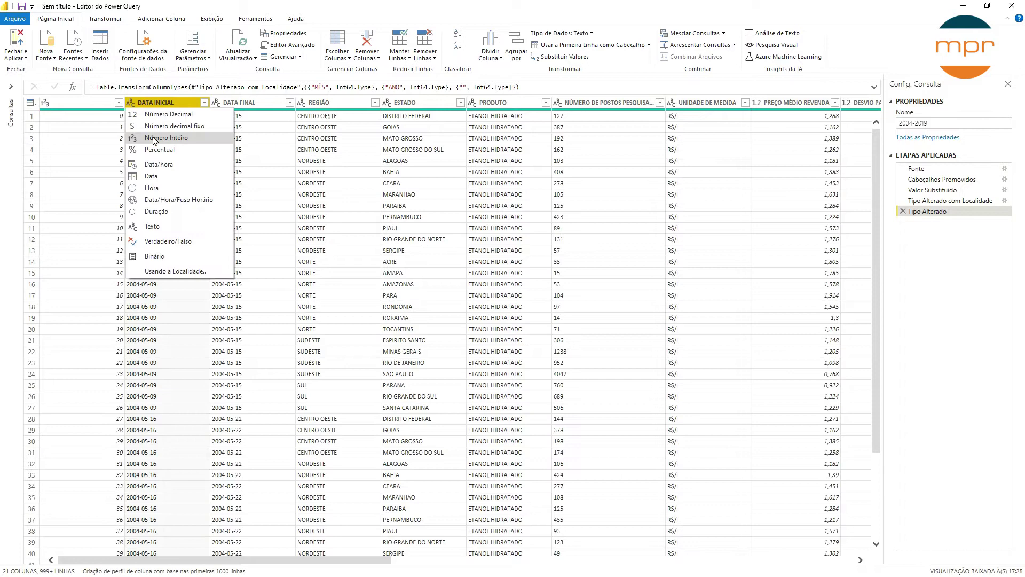
pyautogui.click(164, 176)
pyautogui.click(246, 102)
pyautogui.click(216, 103)
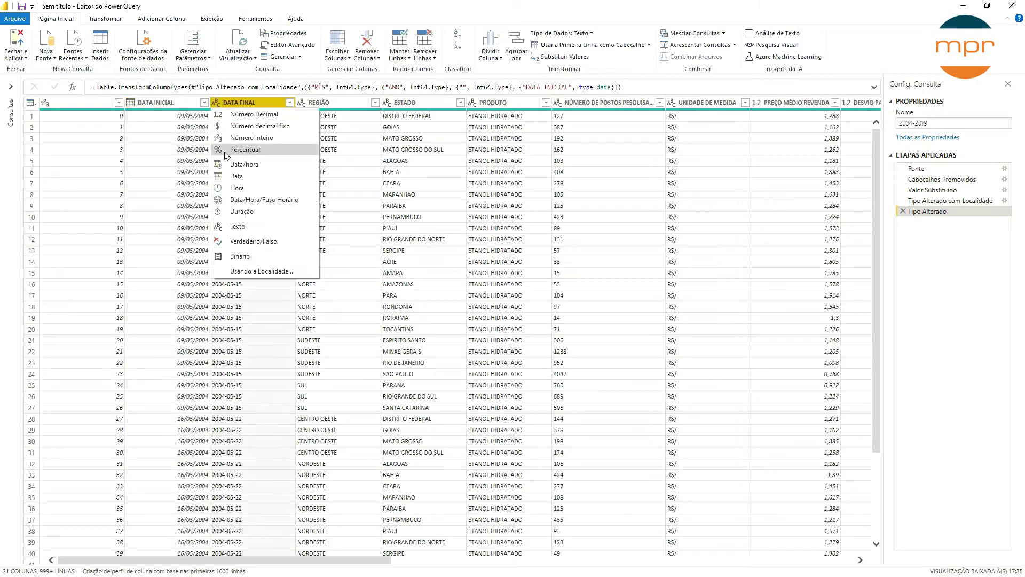
pyautogui.click(230, 176)
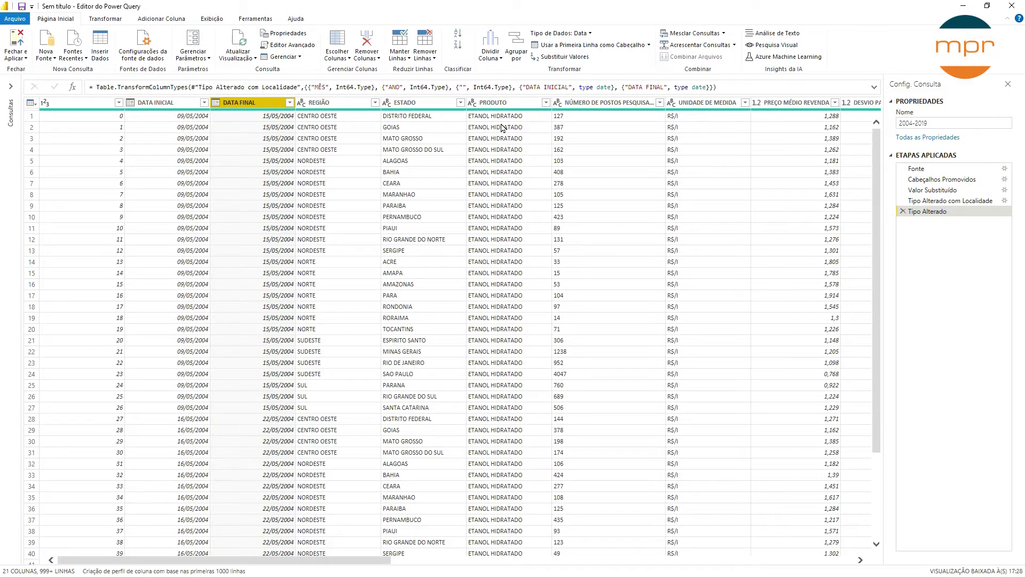
# Step: Change the data type of the NÚMERO DE POSTOS PESQUISADOS column to Número Inteiro
pyautogui.click(581, 104)
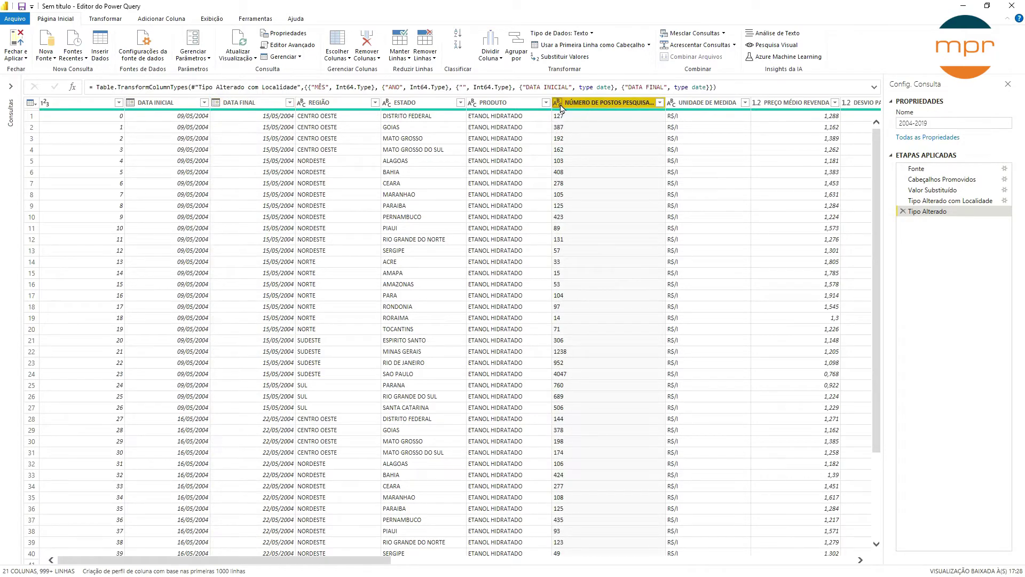
pyautogui.click(558, 103)
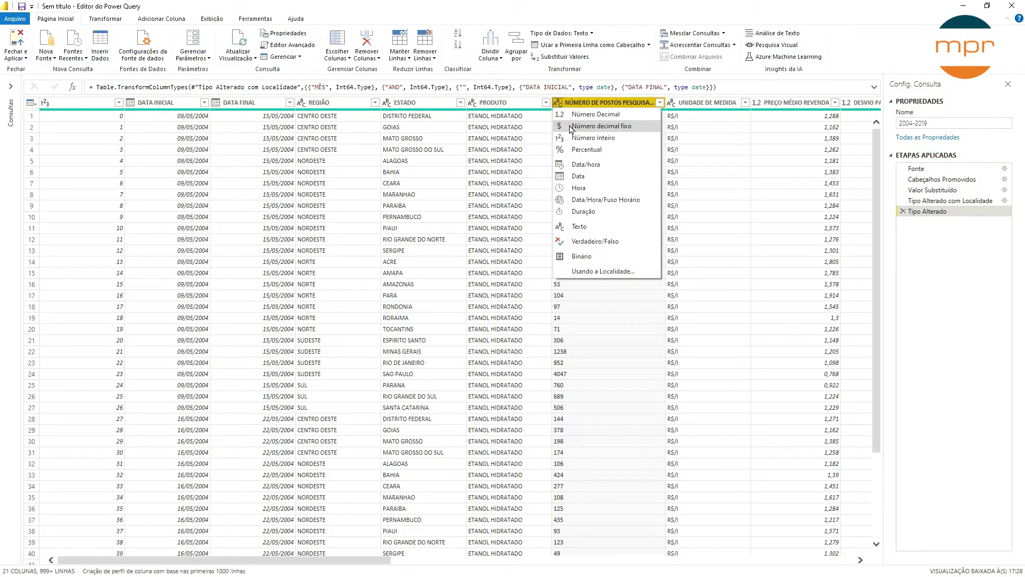
pyautogui.click(600, 140)
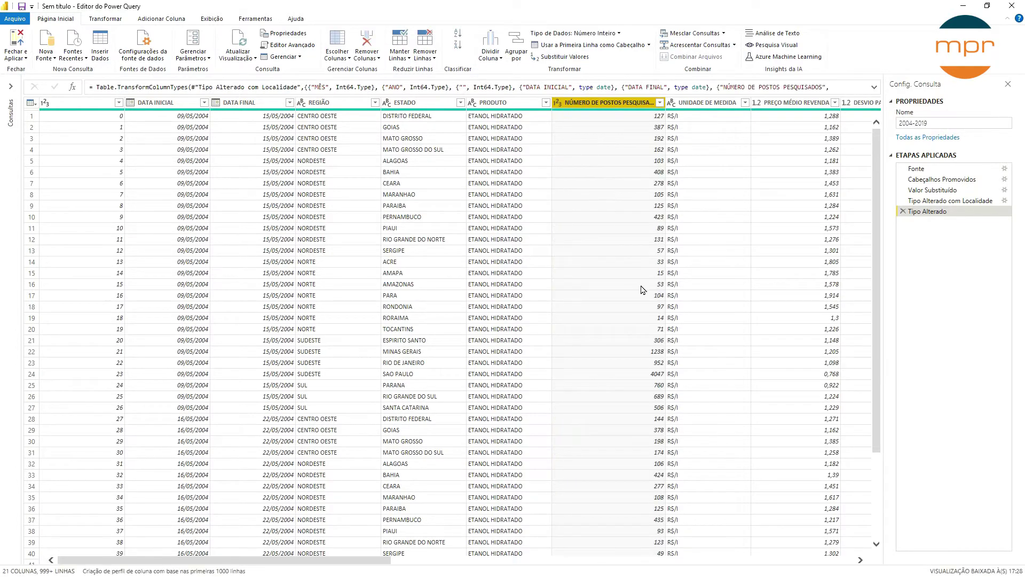
# Step: Close the query editor and apply the query, then check the loaded 2004-2019 table in data view and return to the report view
pyautogui.moveTo(372, 563)
pyautogui.mouseDown()
pyautogui.moveTo(466, 567)
pyautogui.moveTo(373, 565)
pyautogui.mouseUp()
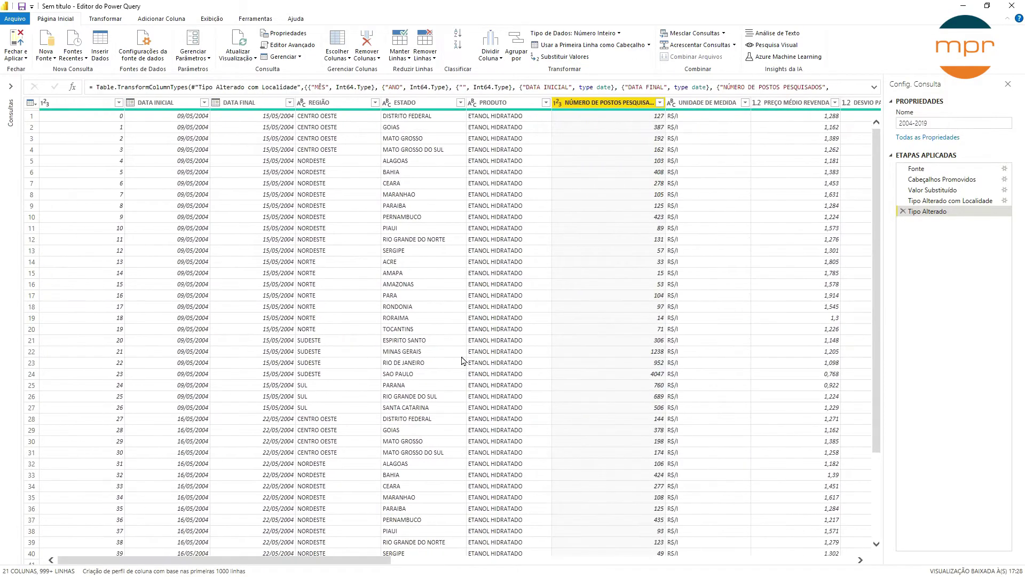
pyautogui.click(17, 40)
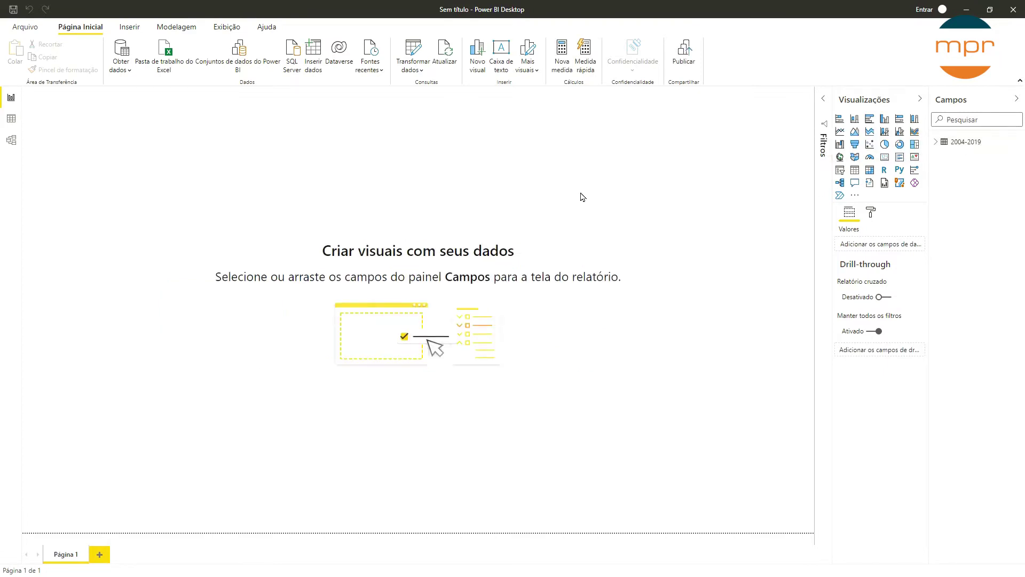
pyautogui.click(16, 124)
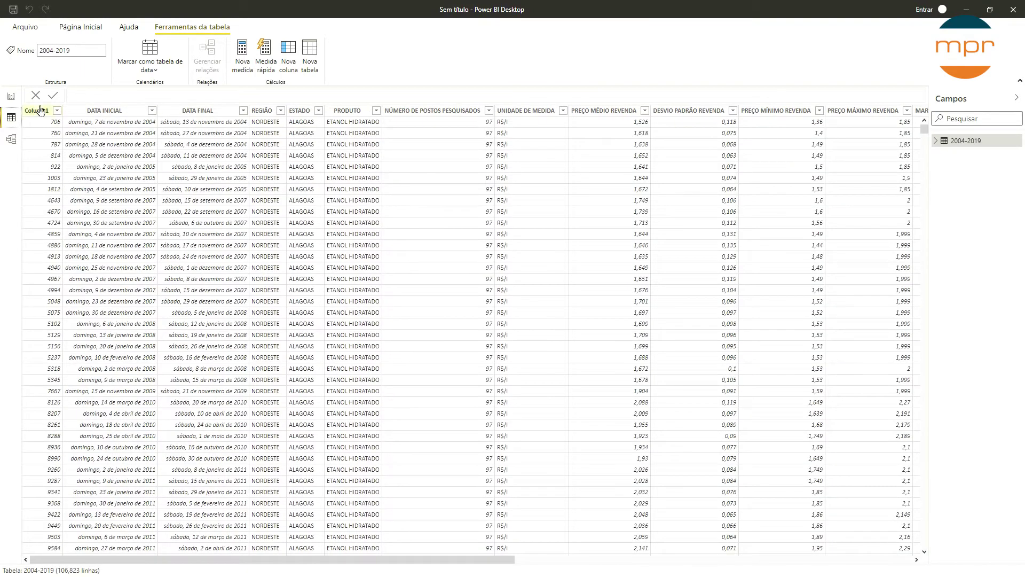
pyautogui.click(10, 97)
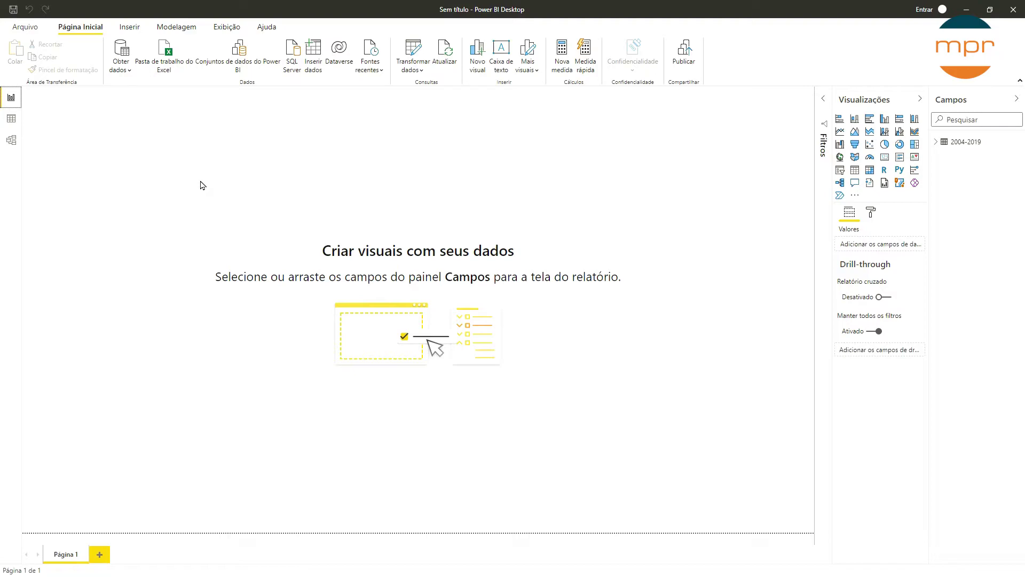
# Step: Switch to Excel and create a PivotTable from the 2004-2019 table on a new worksheet
pyautogui.hotkey('alt', 'Tab')
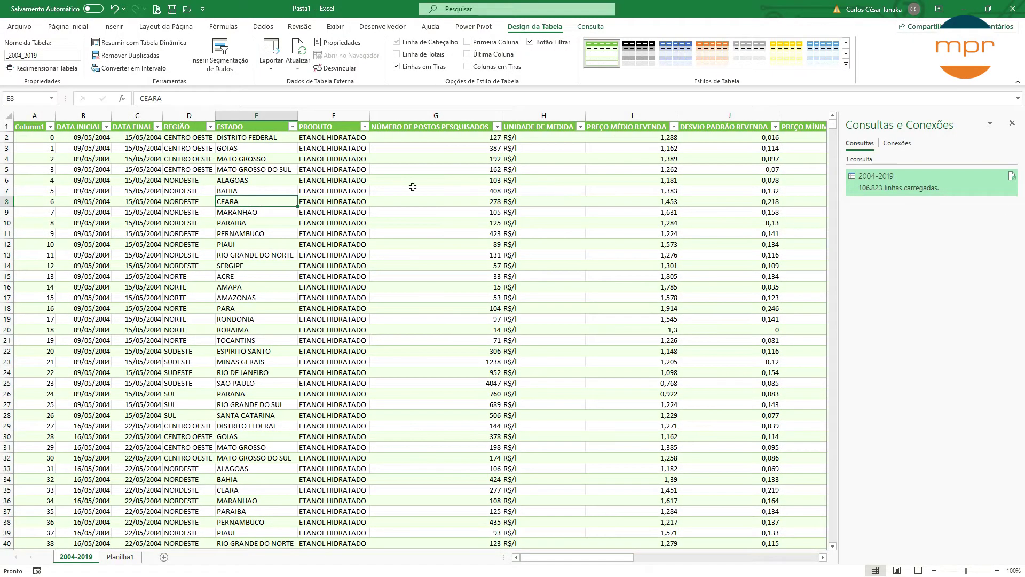
pyautogui.click(413, 186)
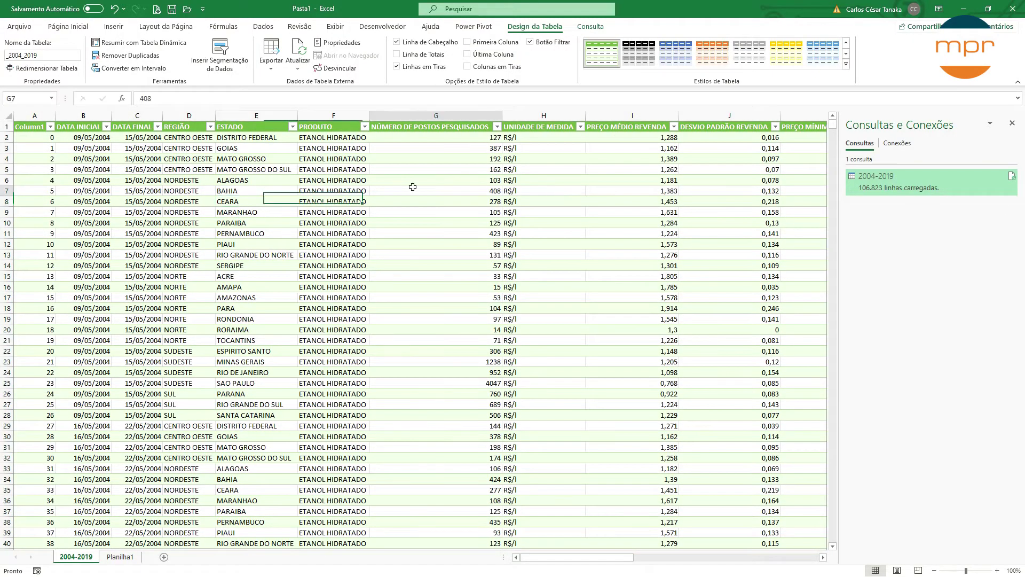
pyautogui.click(113, 26)
pyautogui.click(21, 49)
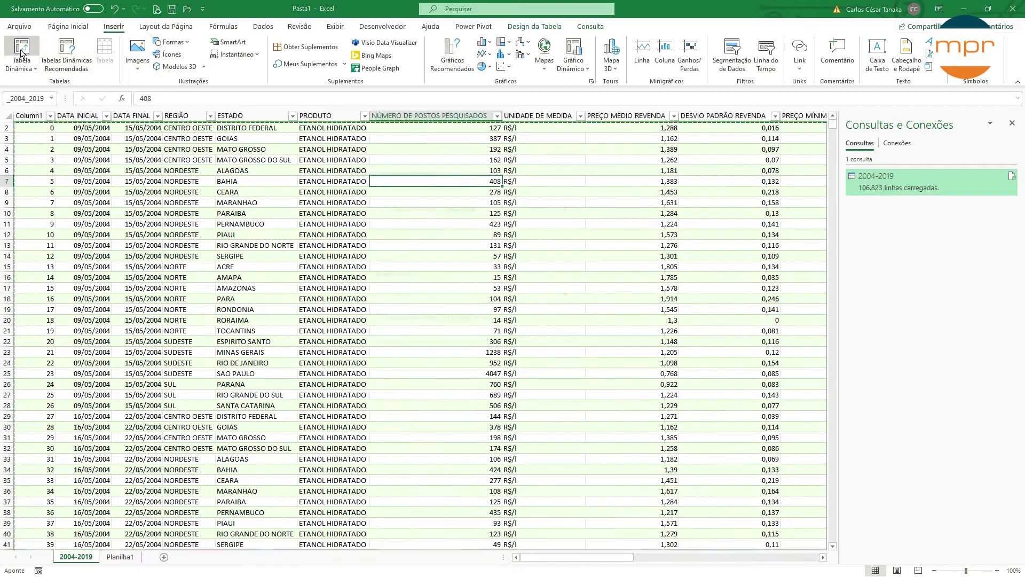
pyautogui.click(504, 335)
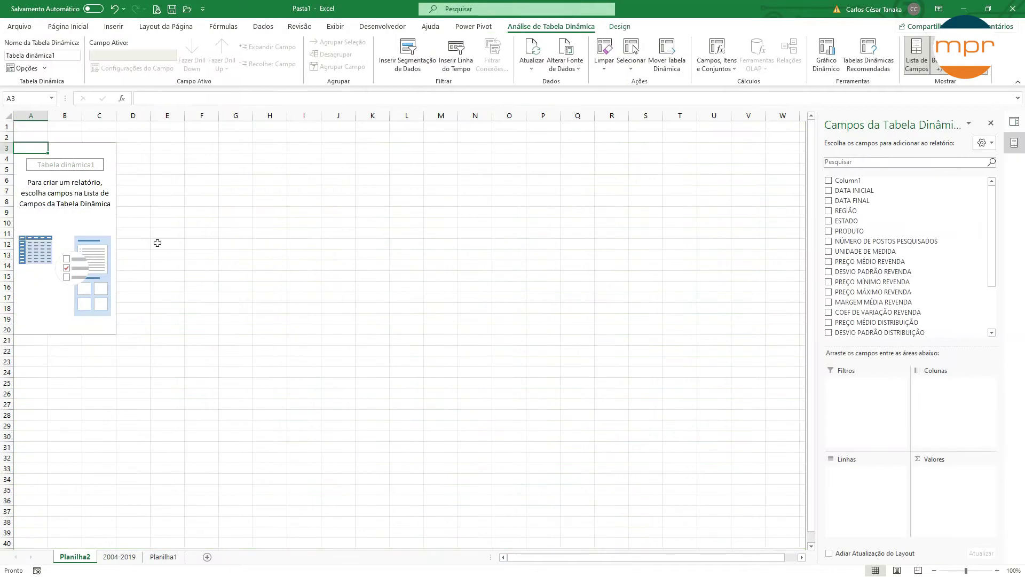
# Step: Add REGIÃO and, below it, ESTADO as row fields of the PivotTable
pyautogui.scroll(4, 157, 243)
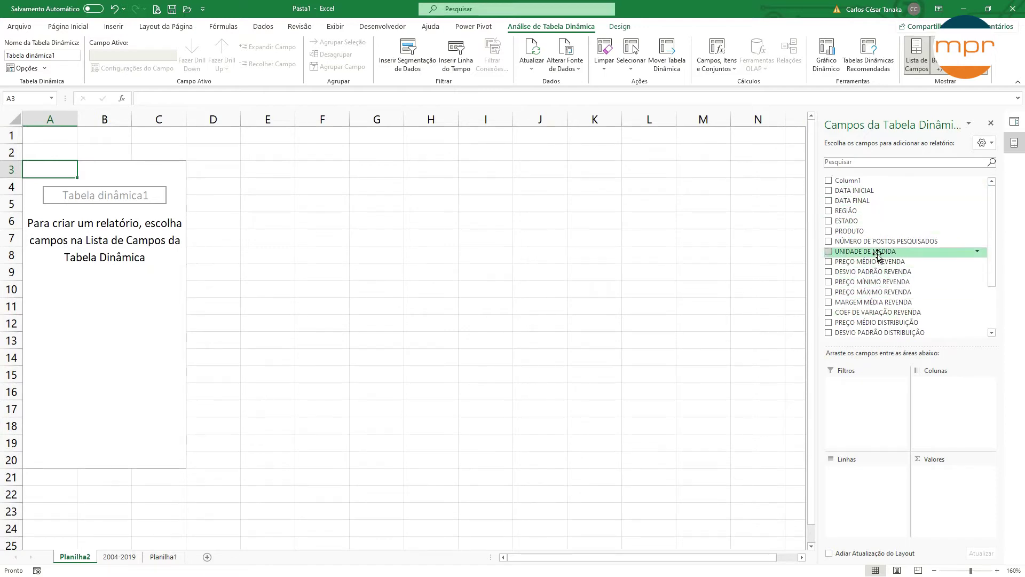
pyautogui.moveTo(870, 214); pyautogui.dragTo(857, 486)
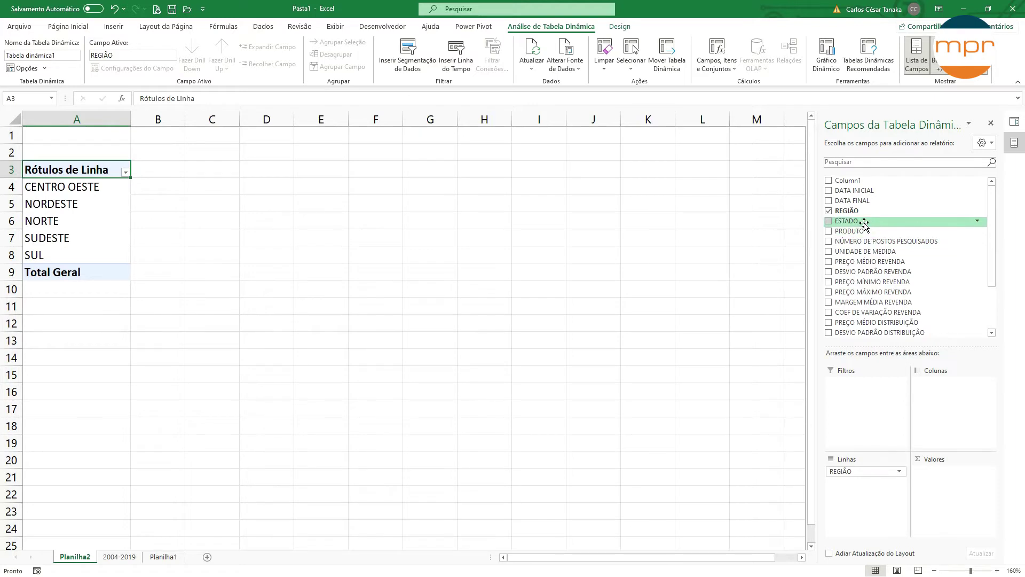
pyautogui.moveTo(865, 284); pyautogui.dragTo(857, 484)
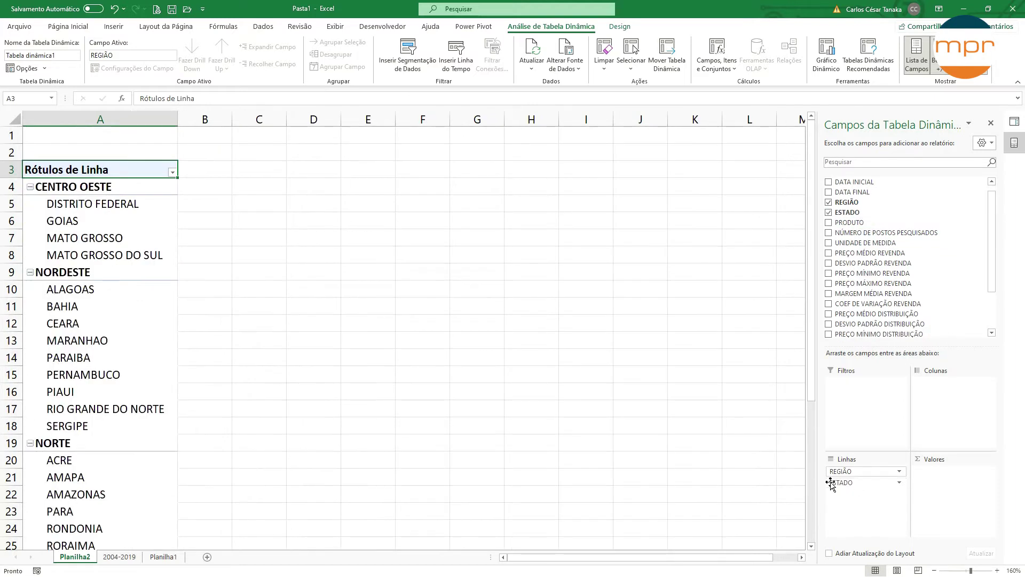
# Step: Collapse the PivotTable rows so only the REGIÃO level is expanded
pyautogui.click(118, 245)
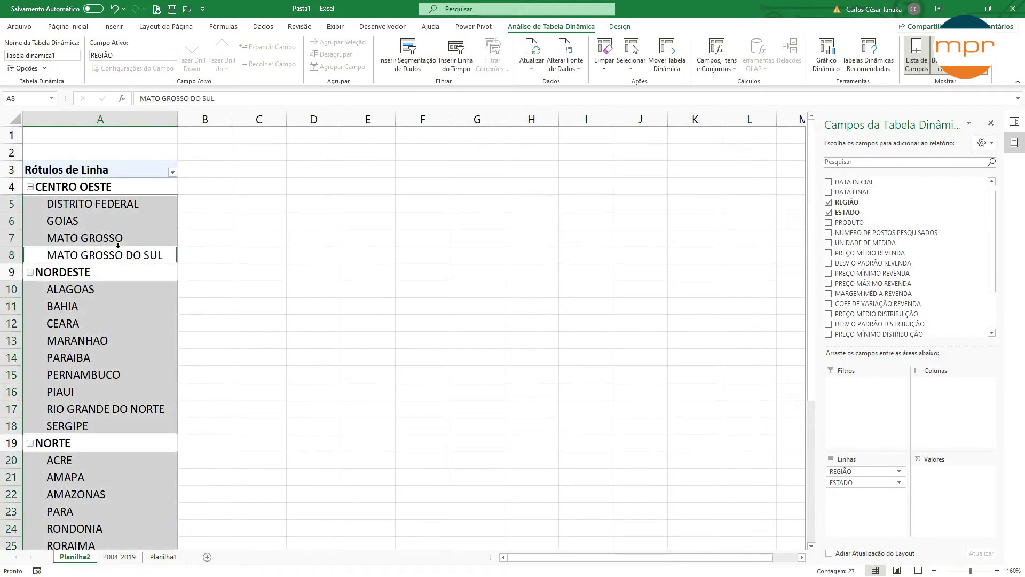
pyautogui.click(118, 242)
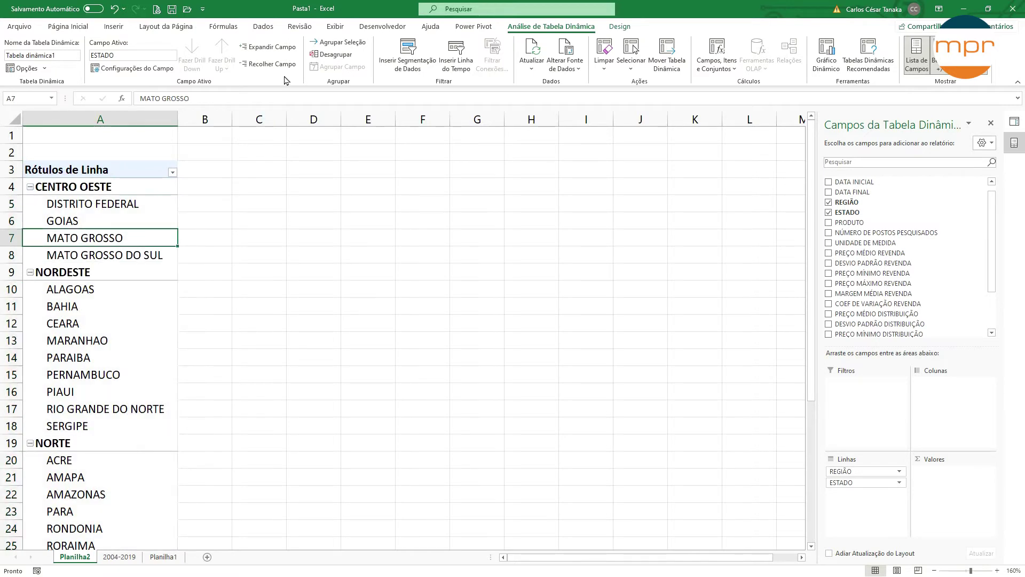
pyautogui.click(270, 64)
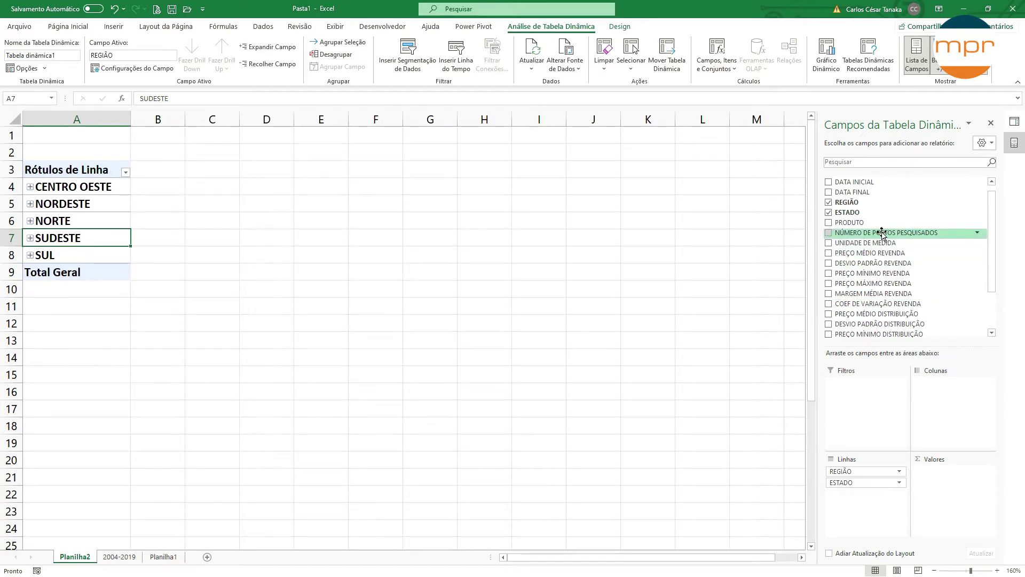
# Step: Add NÚMERO DE POSTOS PESQUISADOS as a summed value field, formatted as Número with the 1000 separator and 0 decimal places
pyautogui.moveTo(882, 233); pyautogui.dragTo(950, 496)
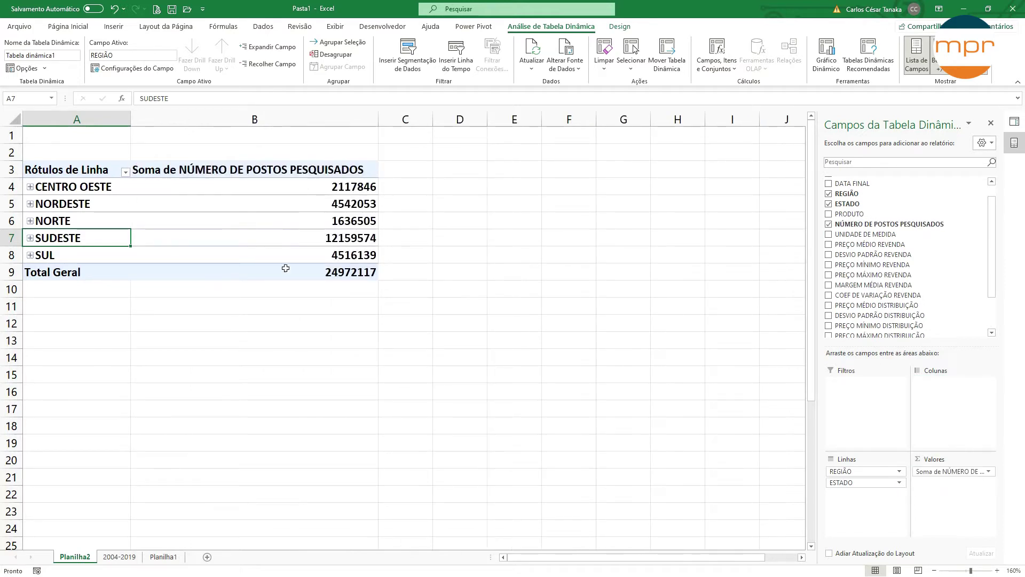
pyautogui.rightClick(325, 170)
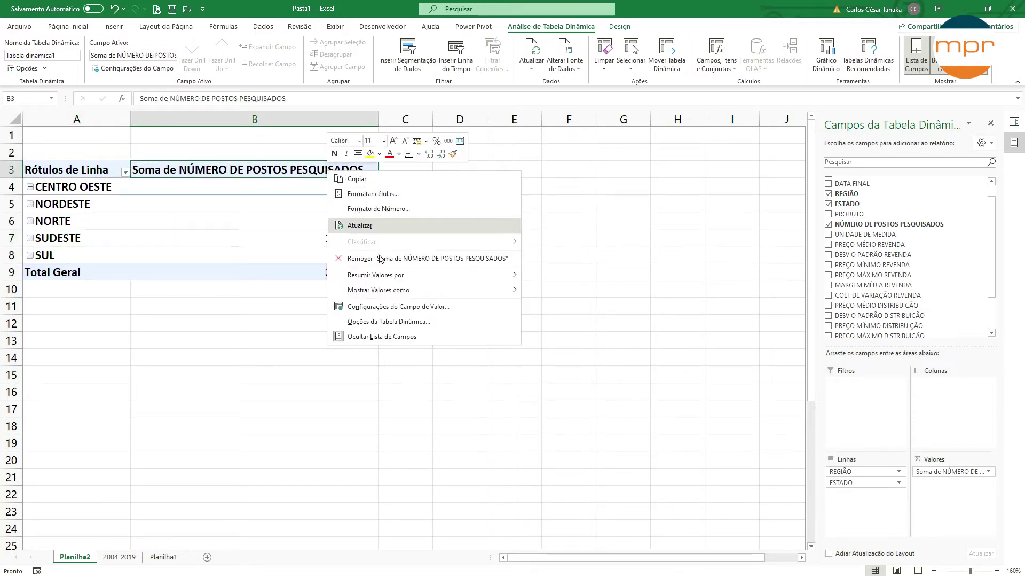
pyautogui.click(395, 307)
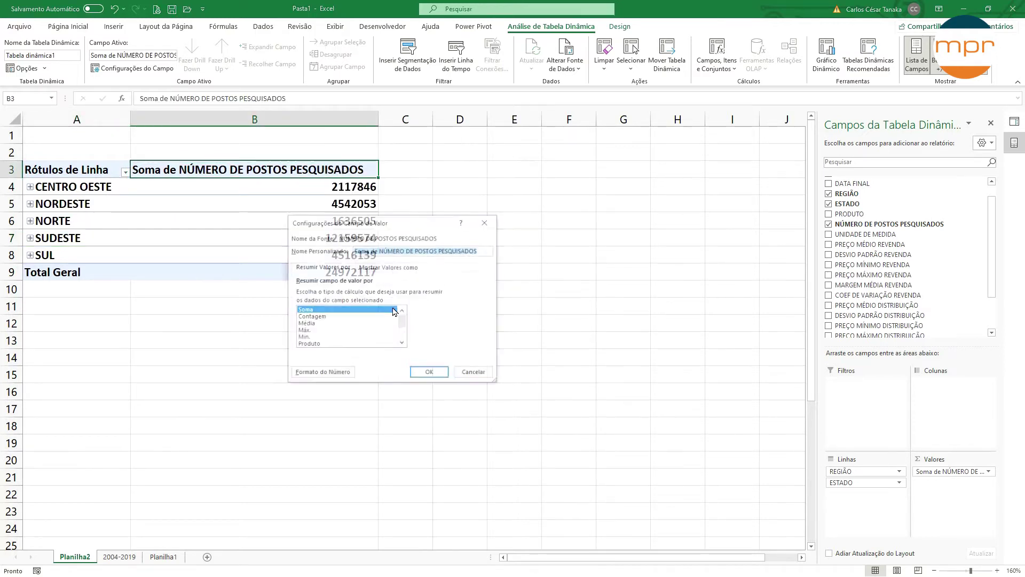
pyautogui.click(344, 373)
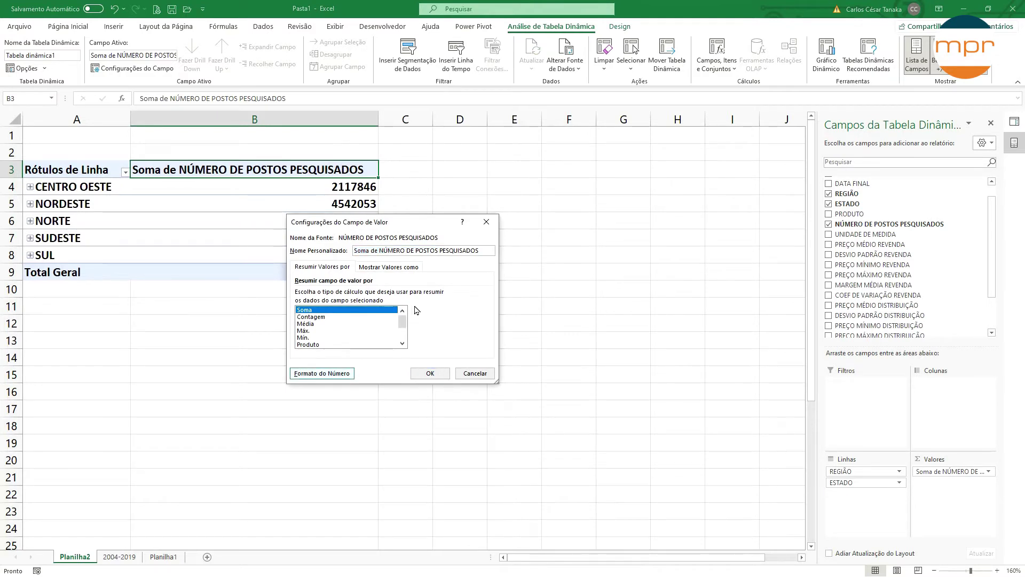
pyautogui.click(275, 227)
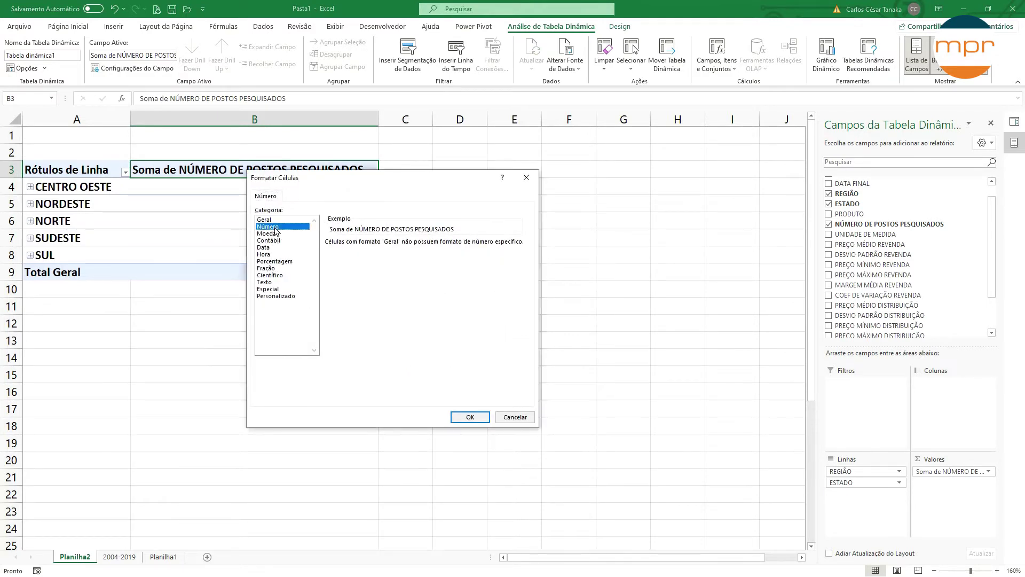
pyautogui.click(328, 257)
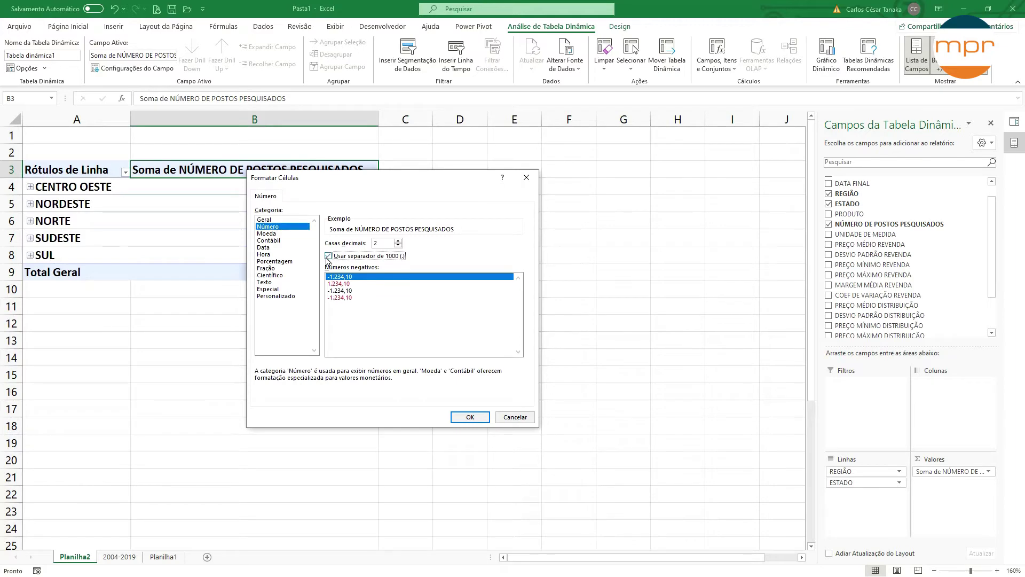
pyautogui.doubleClick(398, 246)
pyautogui.click(470, 417)
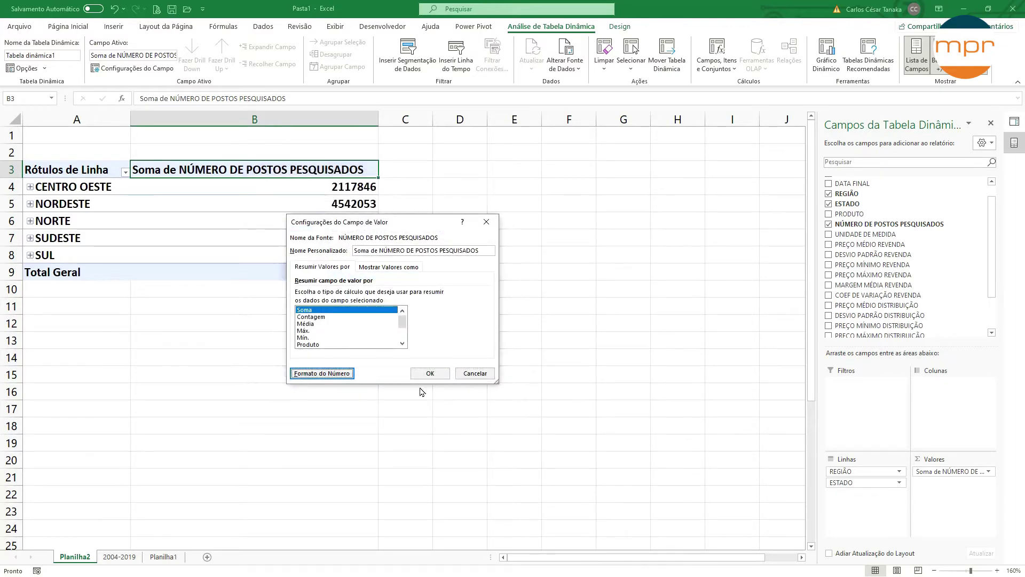
pyautogui.click(429, 373)
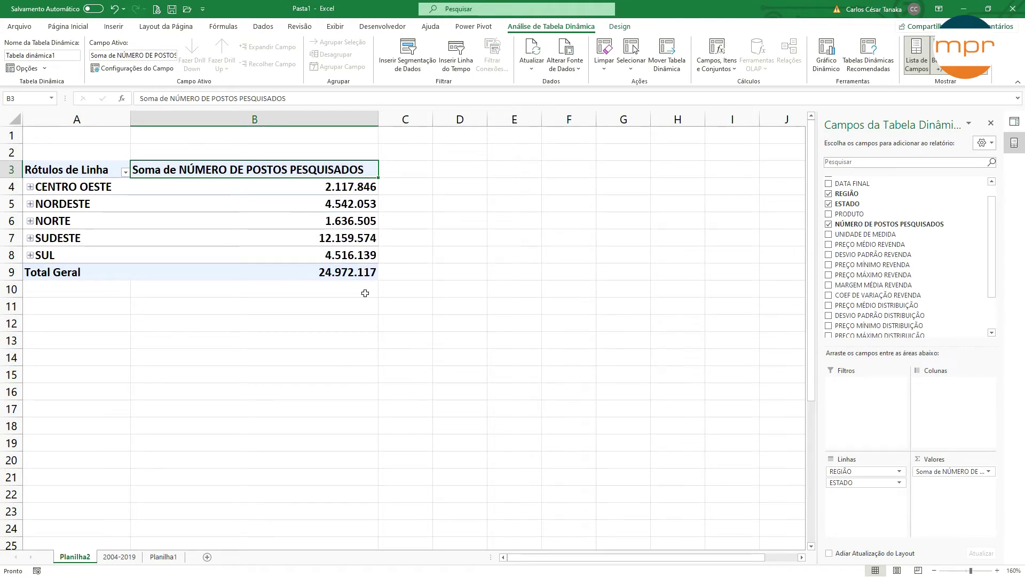
# Step: Switch to Power BI, add a Matrix visual to the blank report page, then reposition and enlarge it to cover most of the canvas
pyautogui.hotkey('alt', 'Tab')
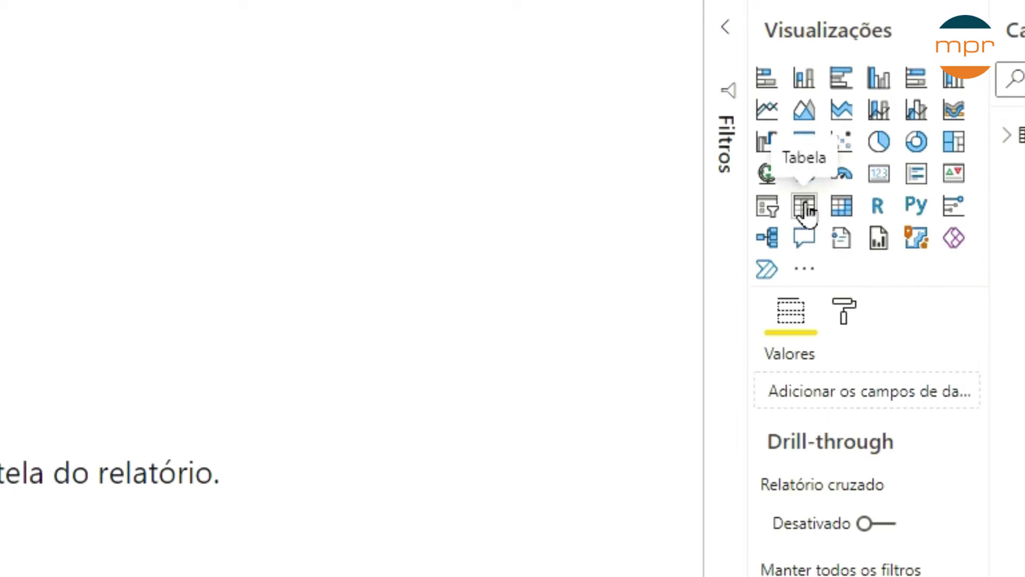
pyautogui.click(842, 205)
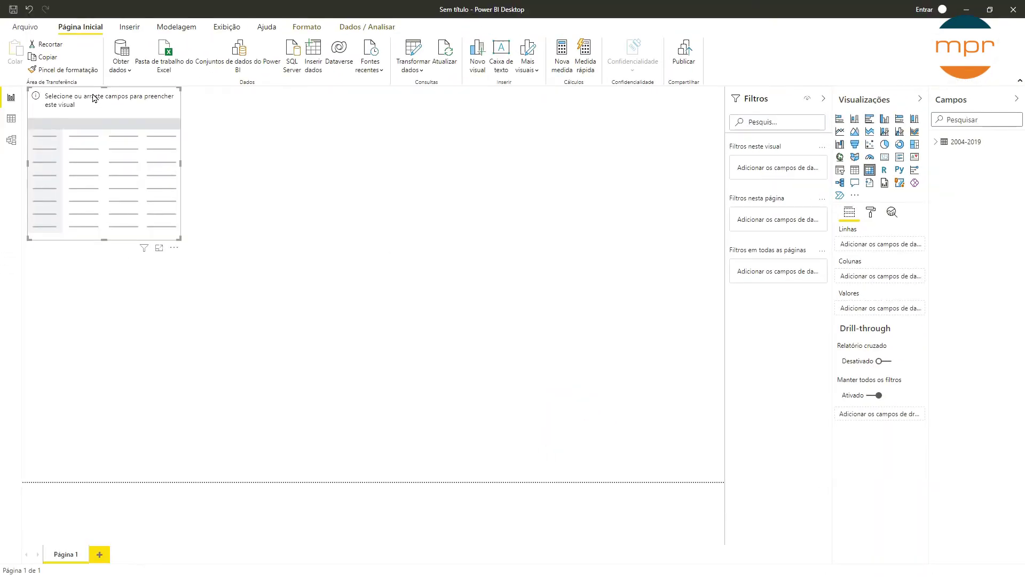
pyautogui.moveTo(92, 98); pyautogui.dragTo(277, 110)
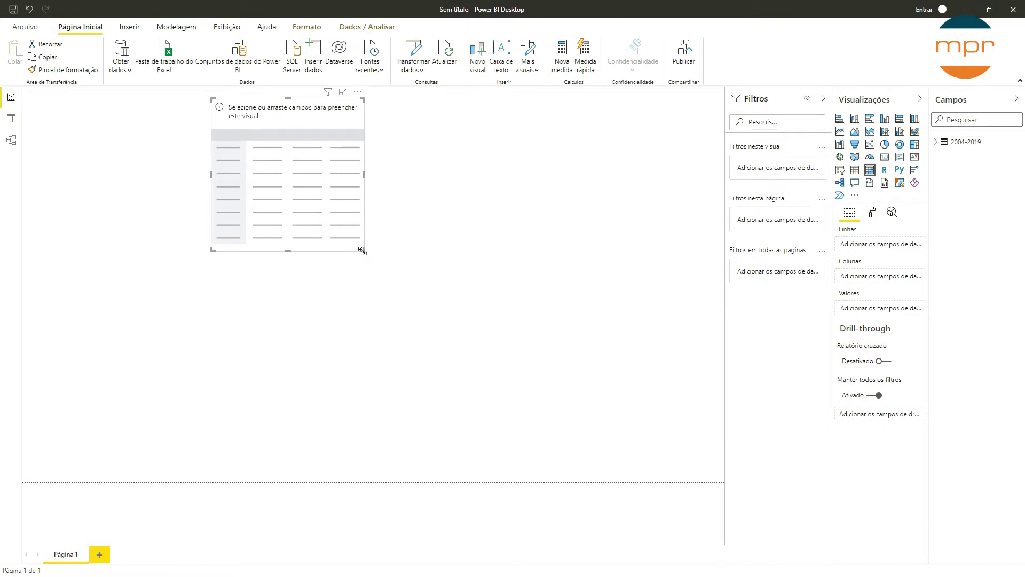
pyautogui.moveTo(363, 251); pyautogui.dragTo(677, 465)
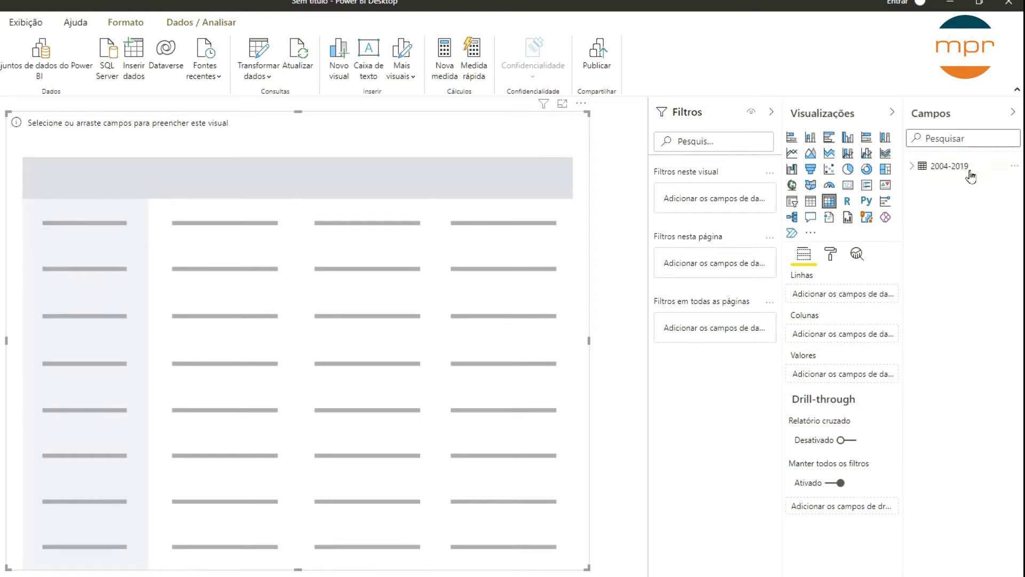
# Step: Add REGIÃO and, below it, ESTADO from the 2004-2019 table as row fields of the matrix, checking the SUL drill-down
pyautogui.click(913, 166)
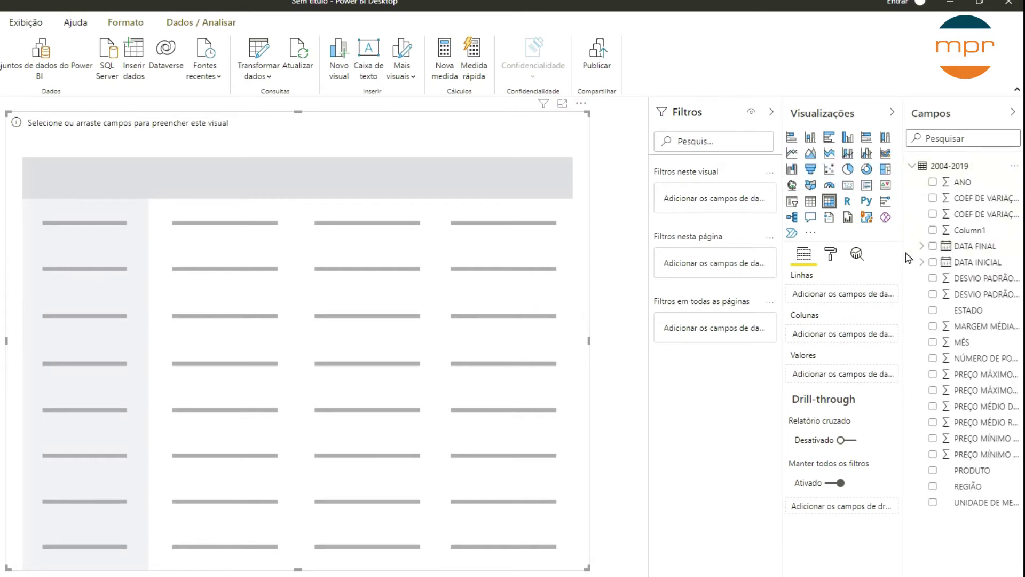
pyautogui.moveTo(908, 258); pyautogui.dragTo(848, 282)
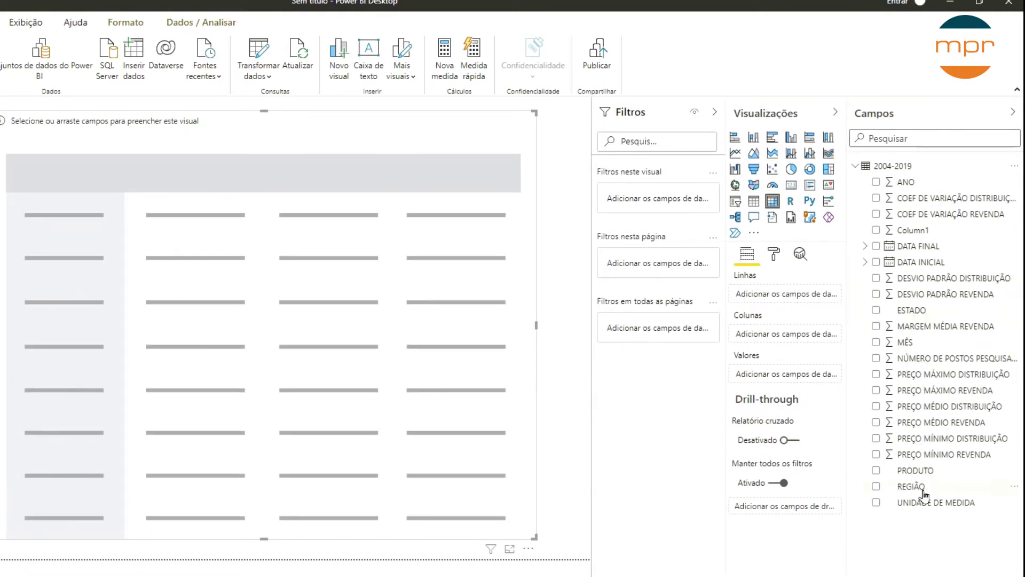
pyautogui.moveTo(921, 487); pyautogui.dragTo(794, 294)
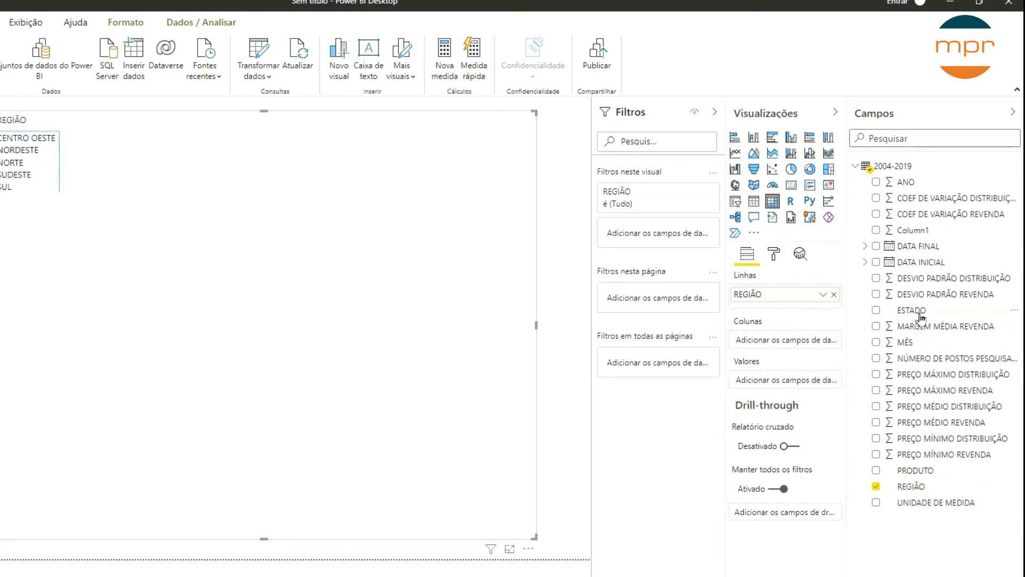
pyautogui.moveTo(918, 316); pyautogui.dragTo(777, 303)
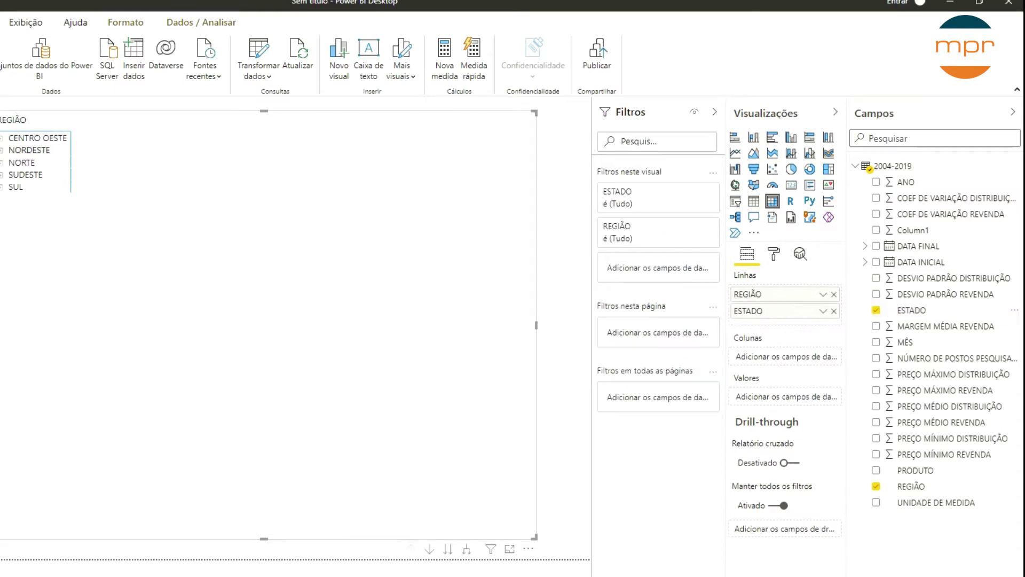
pyautogui.click(2, 188)
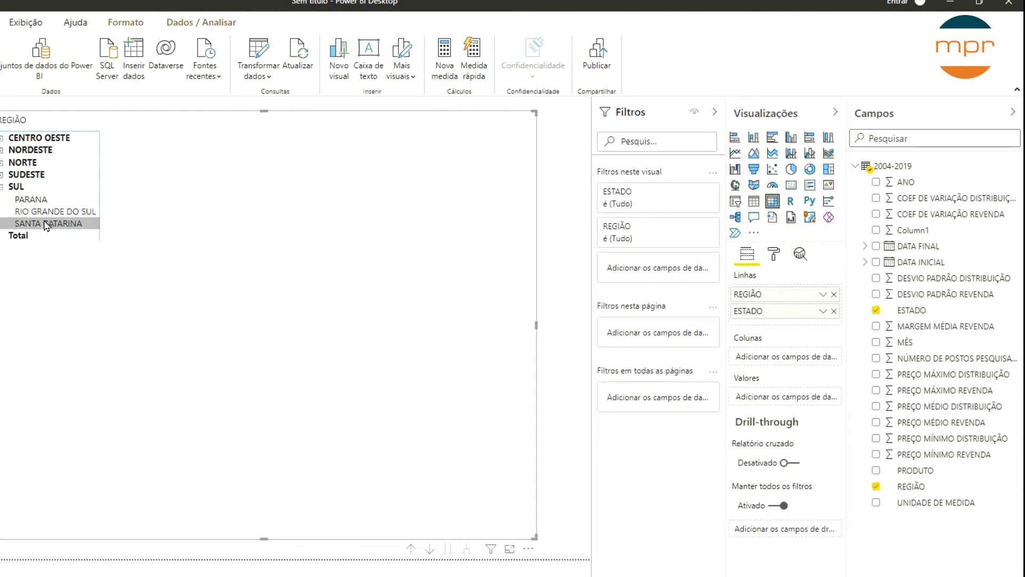
pyautogui.click(2, 188)
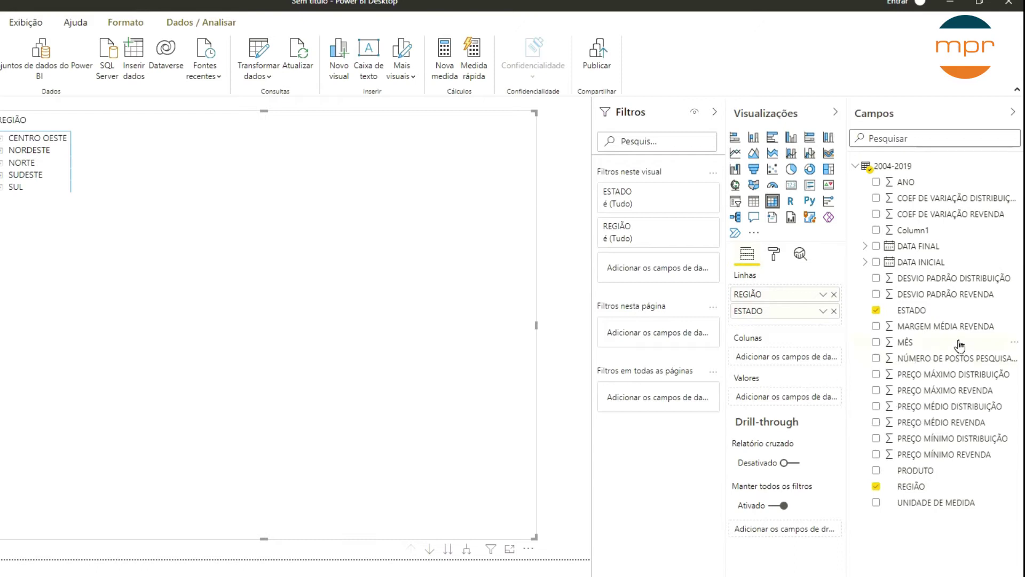
# Step: Add NÚMERO DE POSTOS PESQUISADOS as the matrix's value field and format that column with a thousands separator
pyautogui.moveTo(962, 361); pyautogui.dragTo(809, 396)
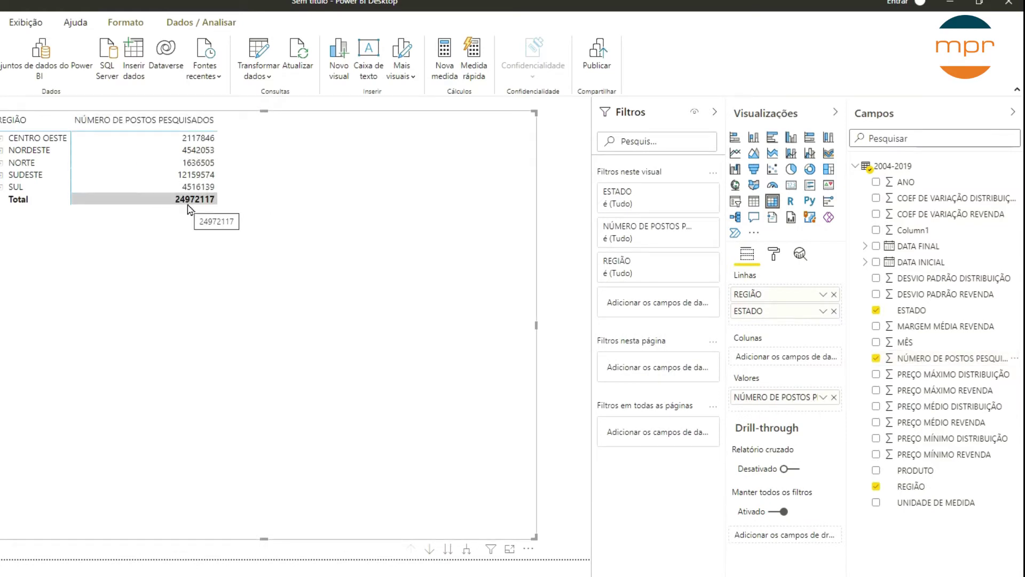
pyautogui.click(956, 359)
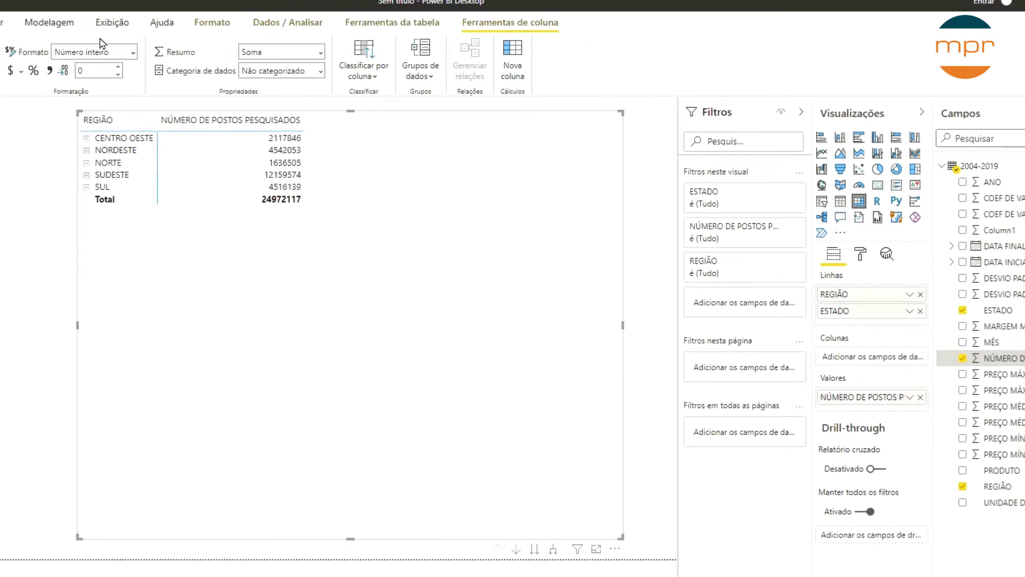
pyautogui.click(50, 71)
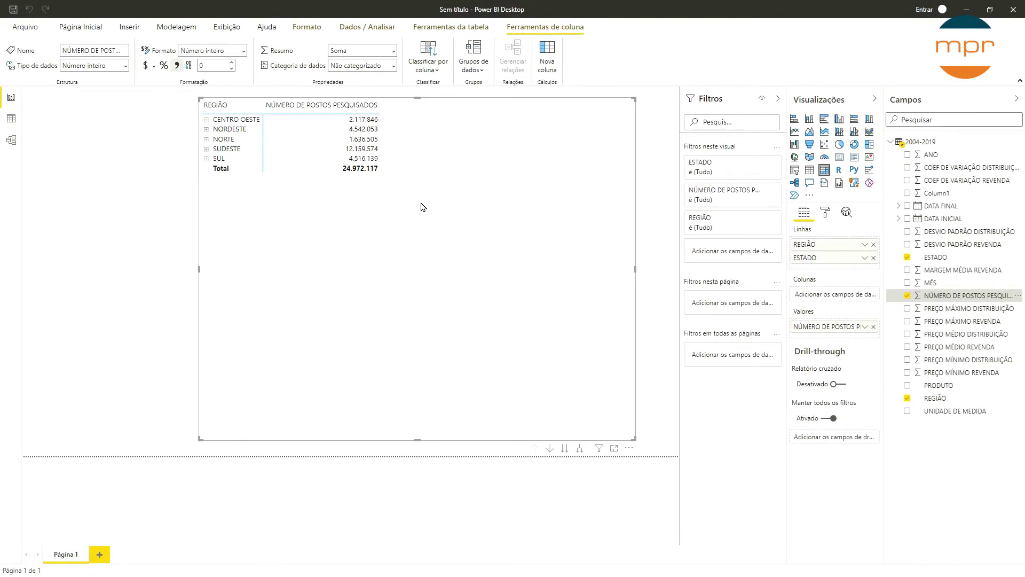
# Step: Switch to Excel and apply the light grey PivotTable style to the regional summary
pyautogui.hotkey('alt', 'Tab')
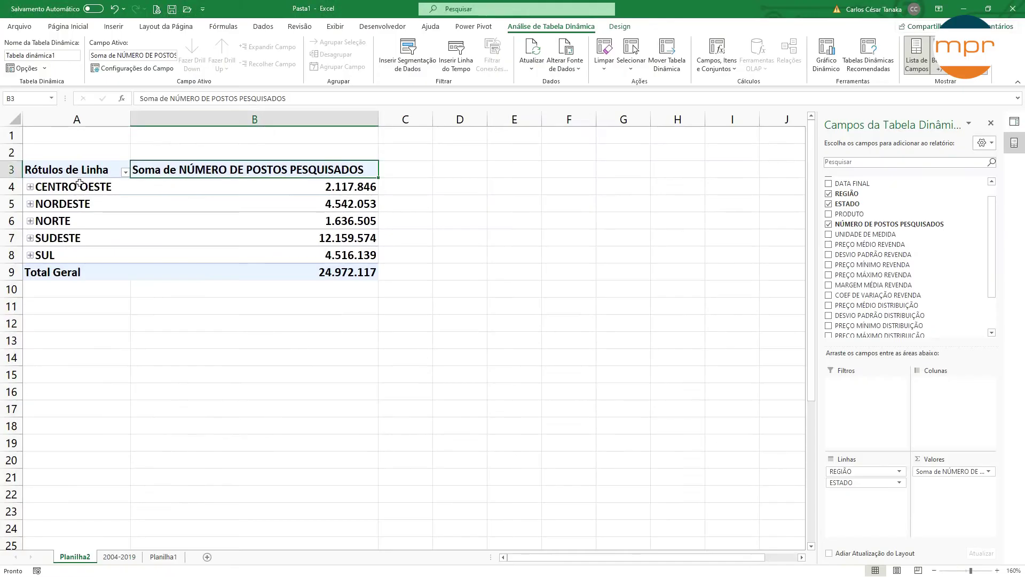
pyautogui.moveTo(49, 171); pyautogui.dragTo(325, 270)
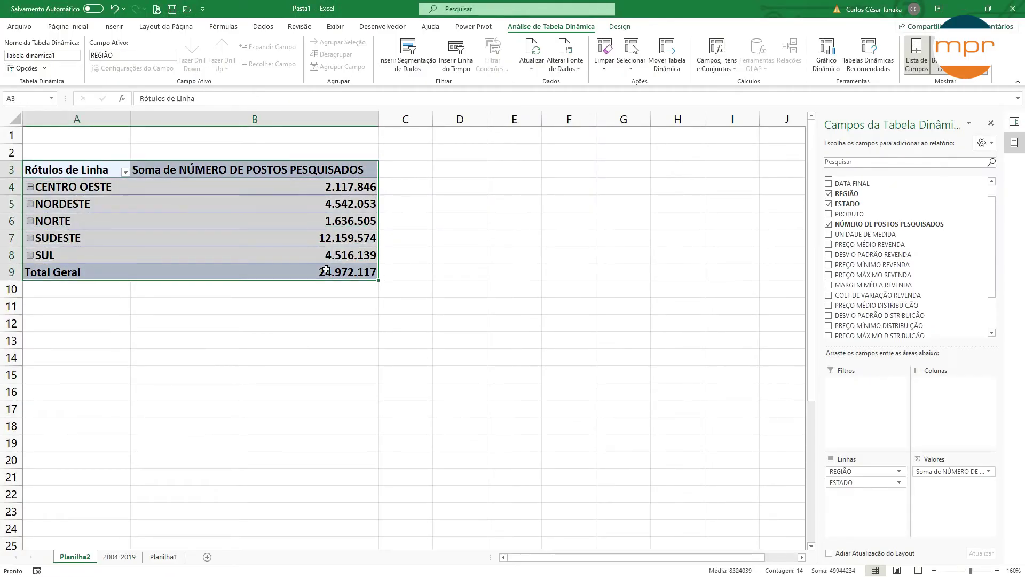
pyautogui.click(323, 255)
pyautogui.click(621, 27)
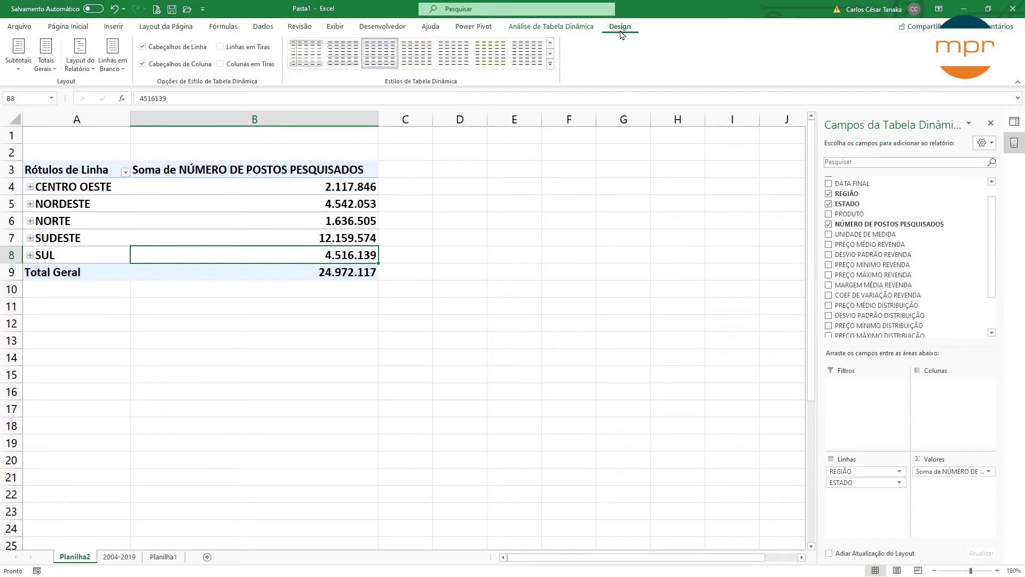
pyautogui.click(492, 58)
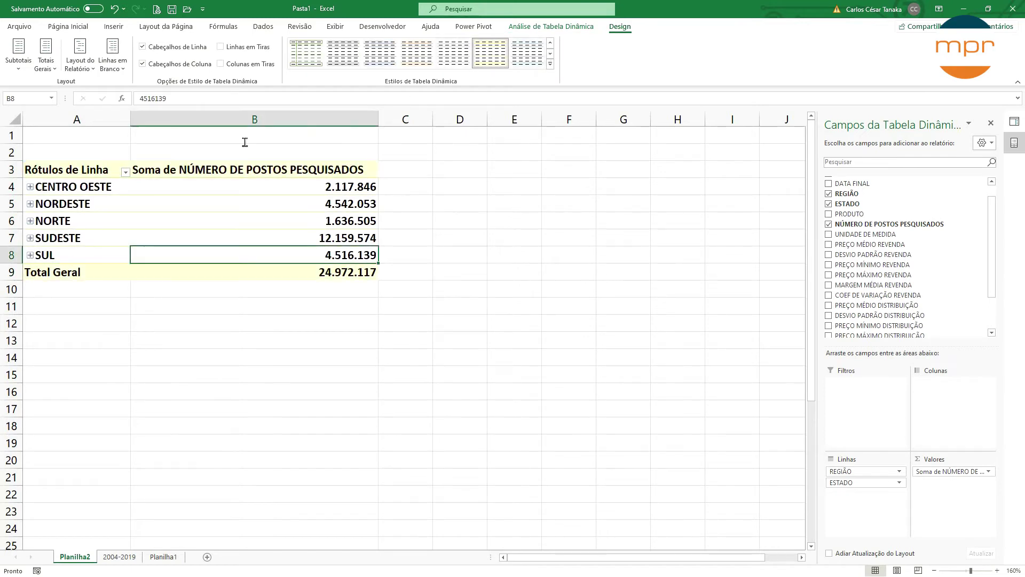
pyautogui.click(416, 53)
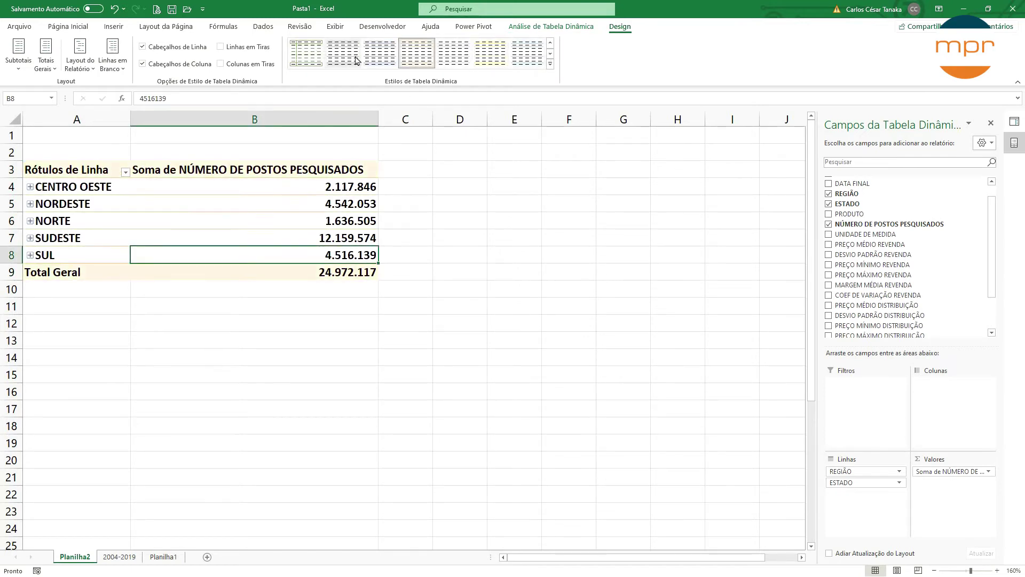
pyautogui.click(352, 59)
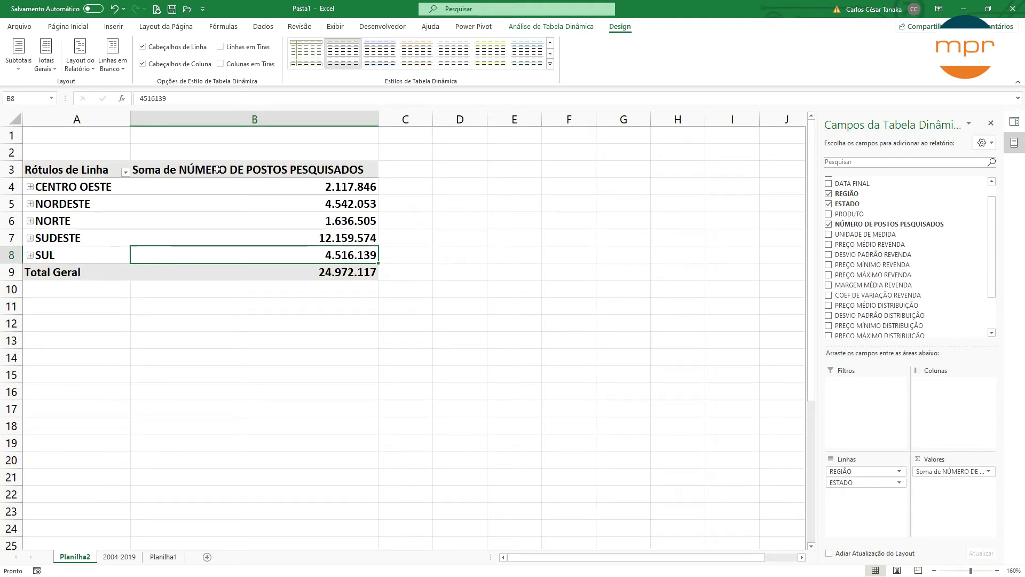
# Step: Switch to Power BI and, with the Filters pane collapsed, set the matrix's style to Alternando linhas
pyautogui.hotkey('alt', 'Tab')
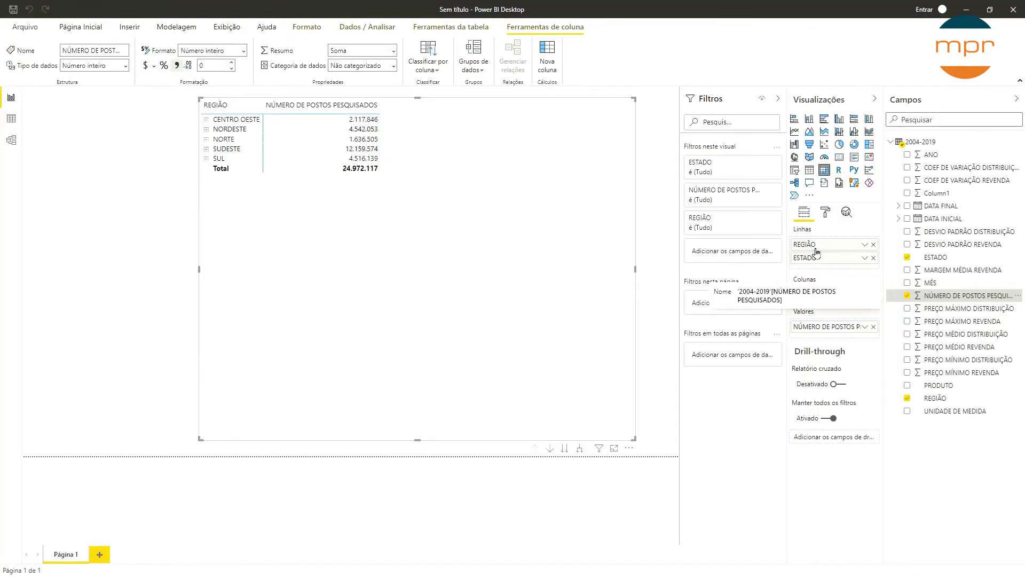
pyautogui.click(826, 214)
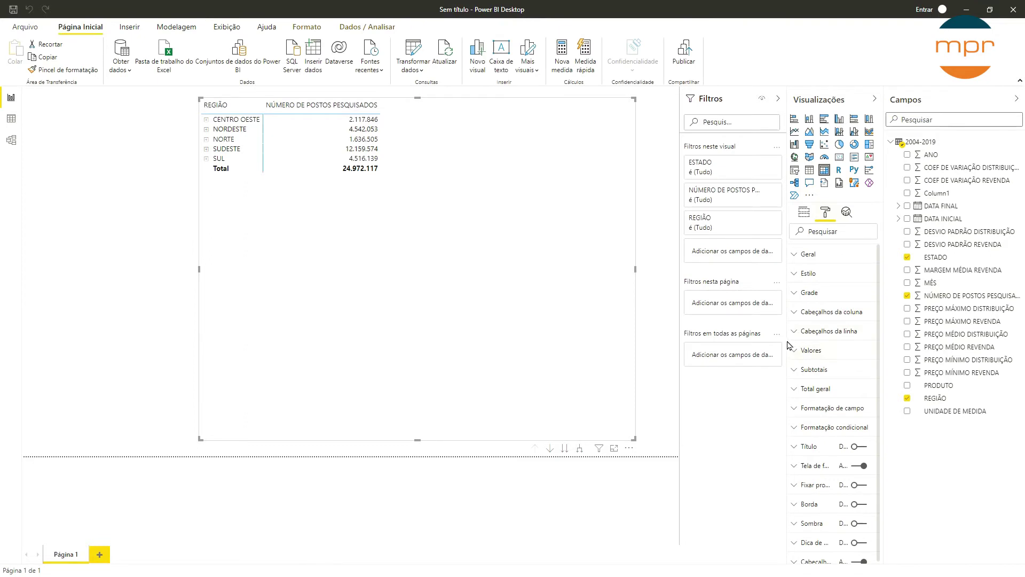
pyautogui.moveTo(789, 340); pyautogui.dragTo(761, 356)
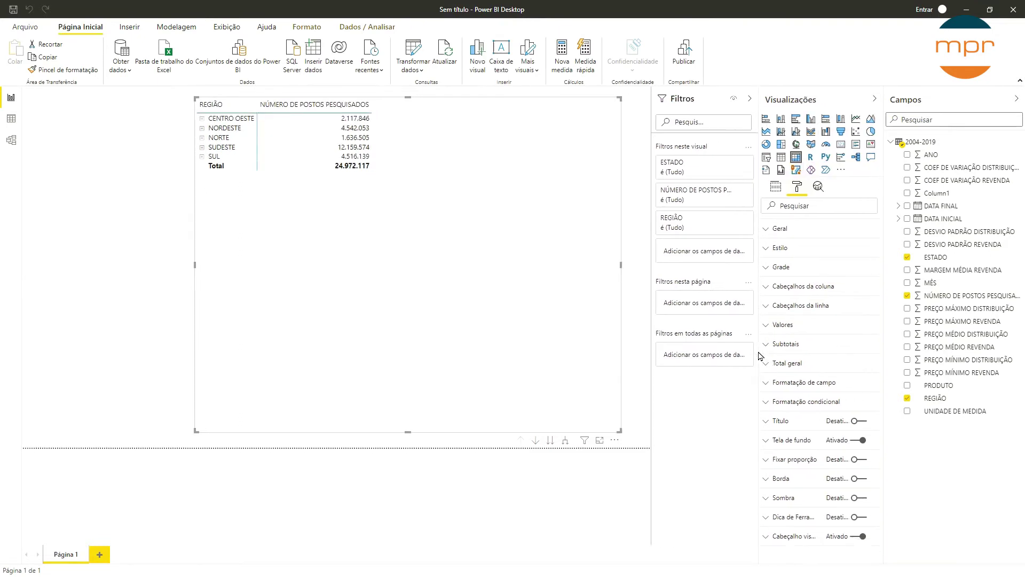
pyautogui.click(749, 100)
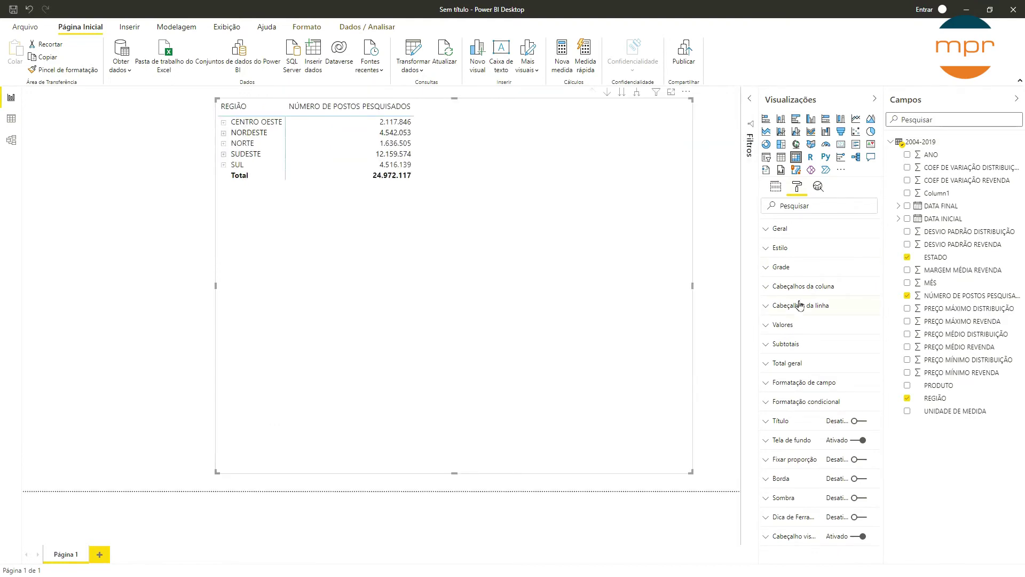
pyautogui.click(766, 249)
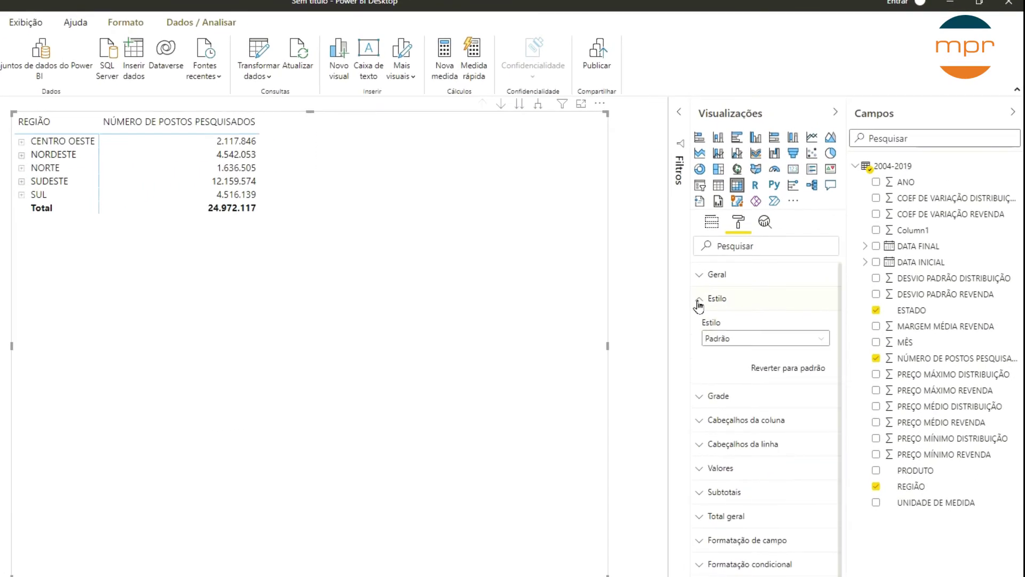
pyautogui.click(799, 345)
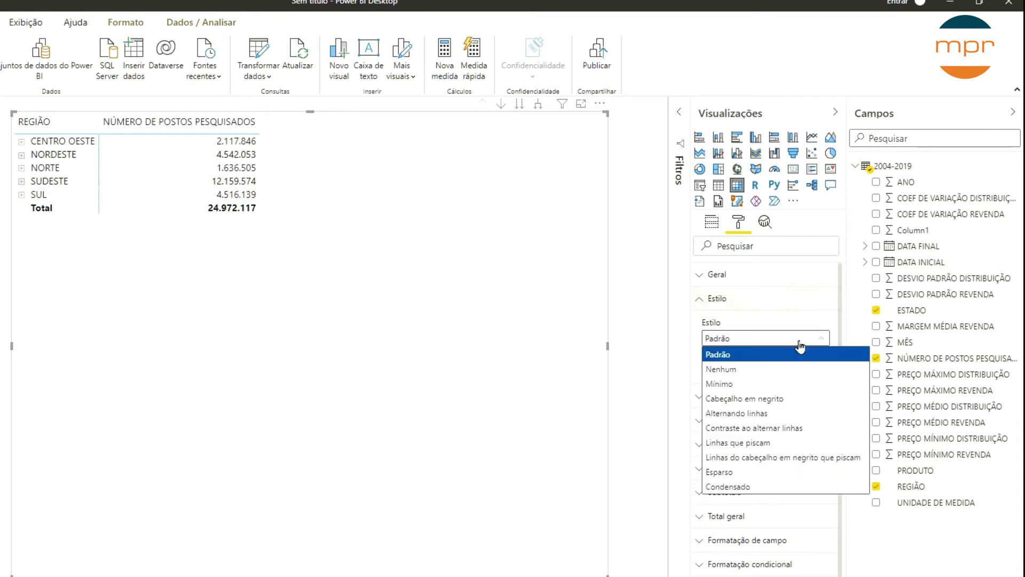
pyautogui.click(754, 400)
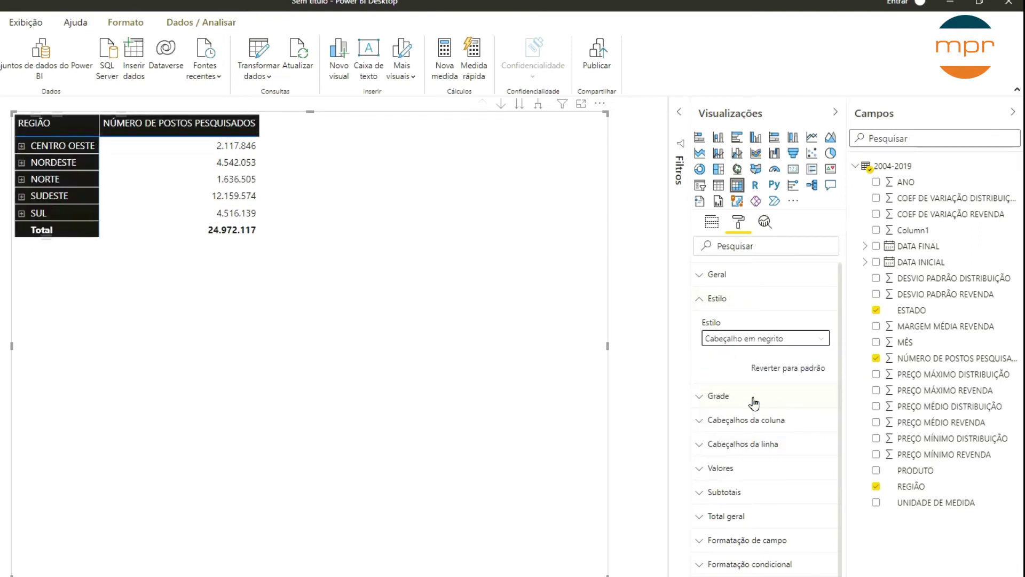
pyautogui.click(794, 339)
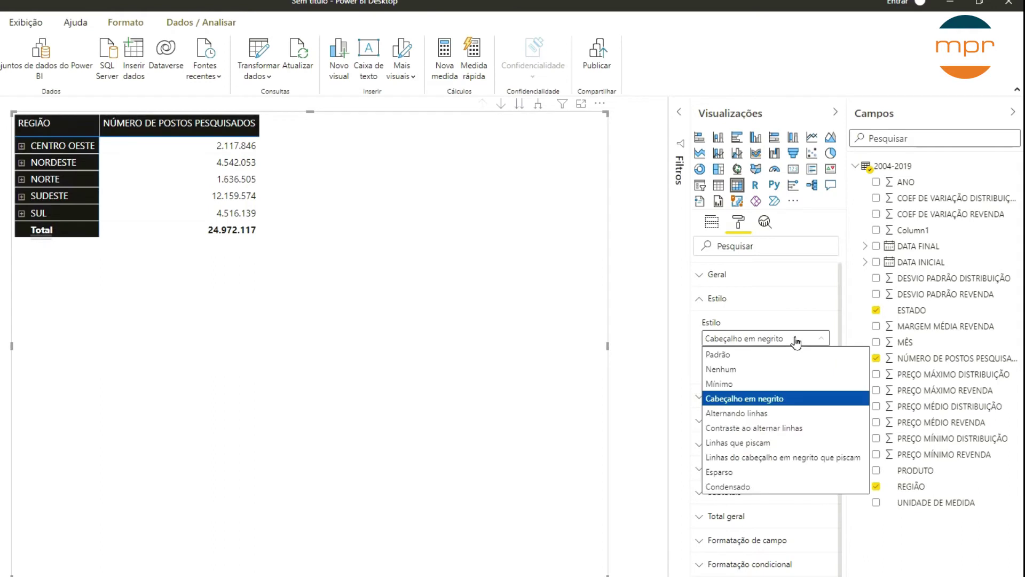
pyautogui.click(759, 416)
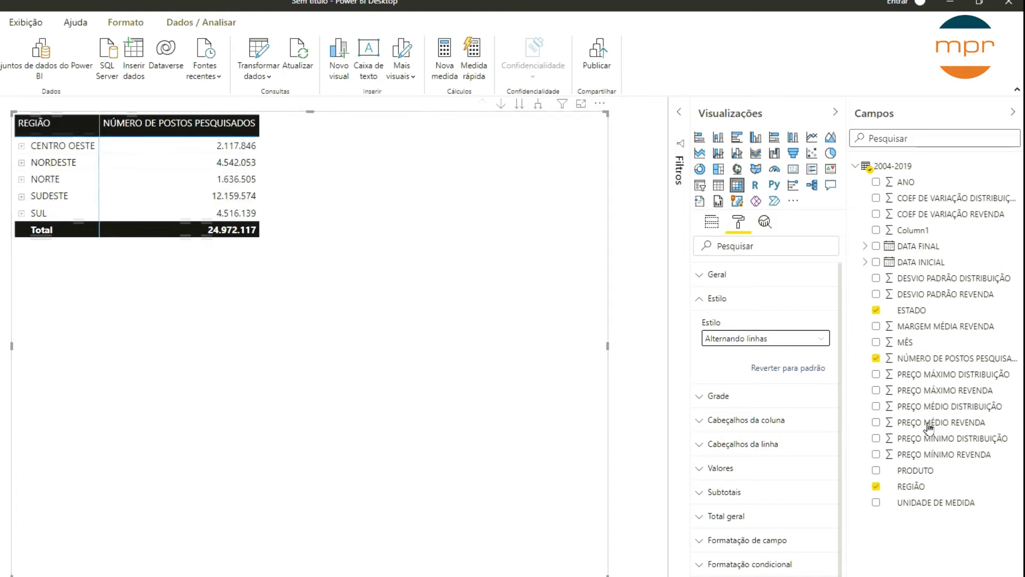
# Step: Increase the text size of the matrix's values above 10 pt
pyautogui.click(703, 469)
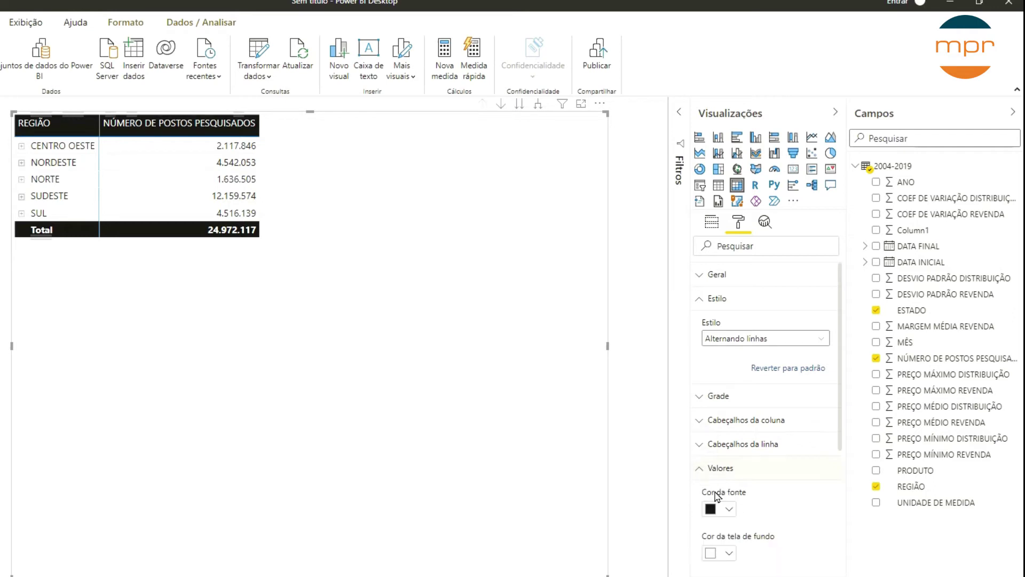
pyautogui.scroll(-5, 775, 571)
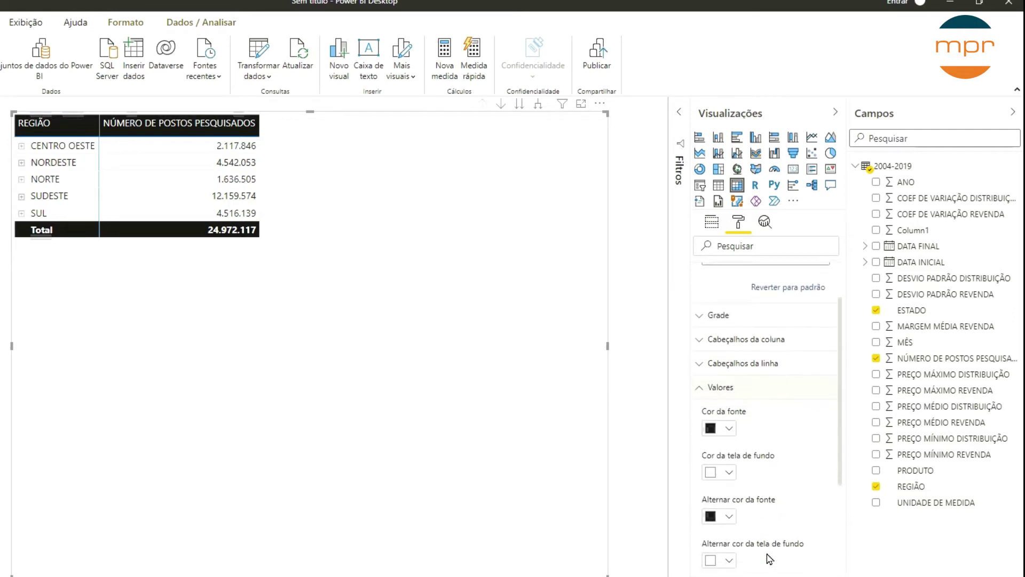
pyautogui.scroll(-3, 769, 556)
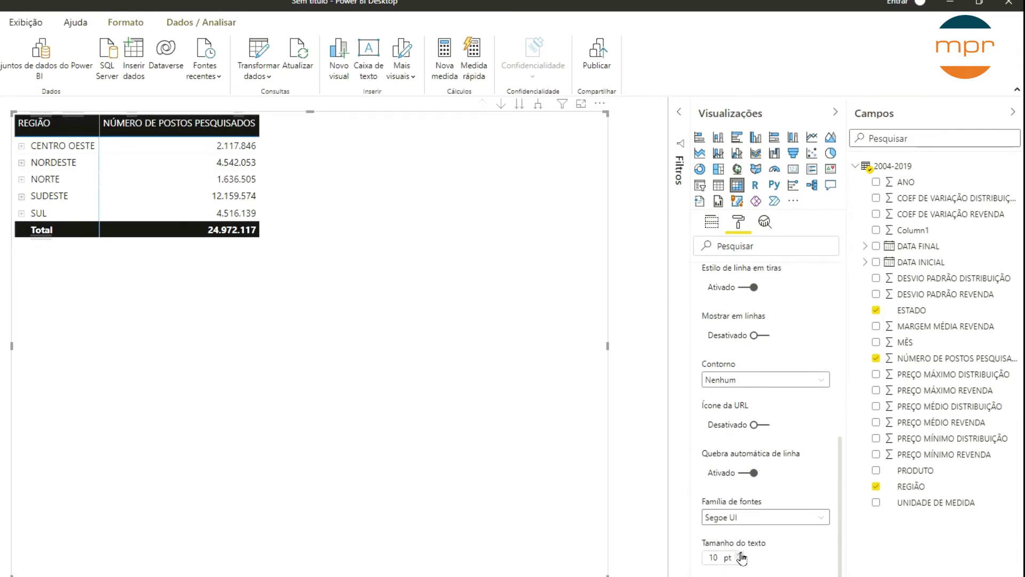
pyautogui.tripleClick(742, 555)
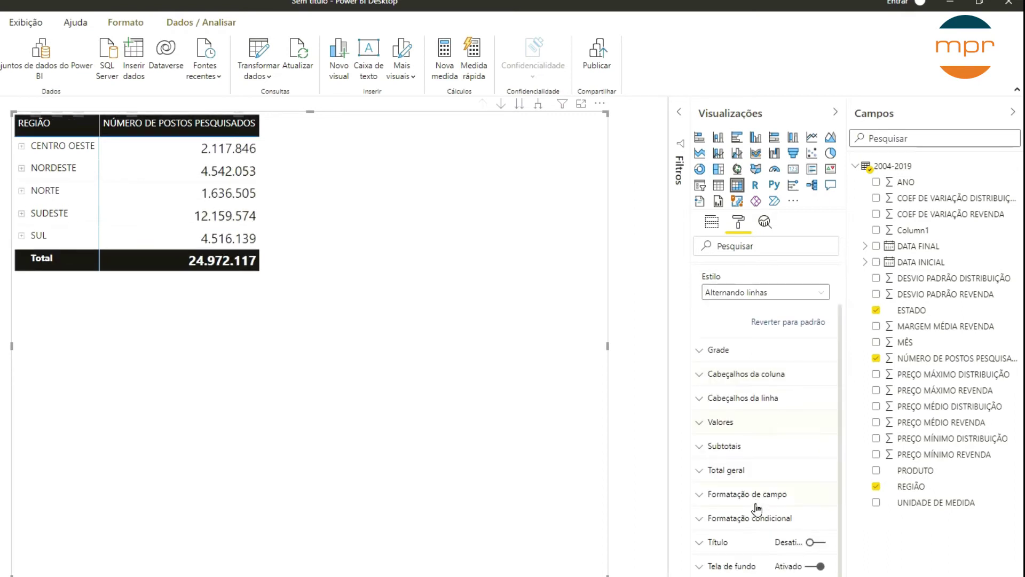
# Step: Increase the text size of the matrix's row headers to match the enlarged values
pyautogui.click(701, 401)
pyautogui.scroll(-4, 701, 404)
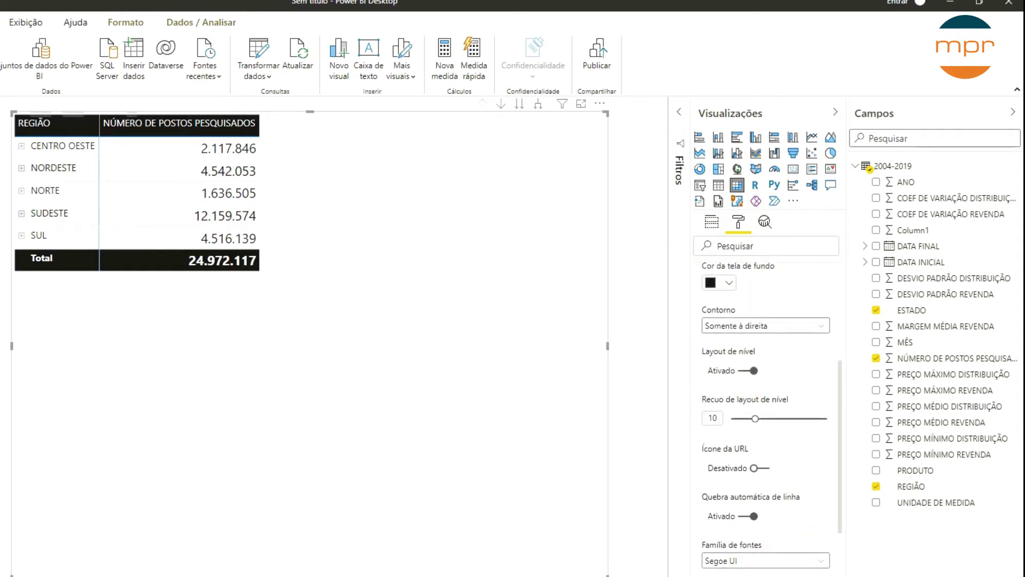
pyautogui.press('Up')
pyautogui.press('Up')
pyautogui.press('Up')
pyautogui.press('Up')
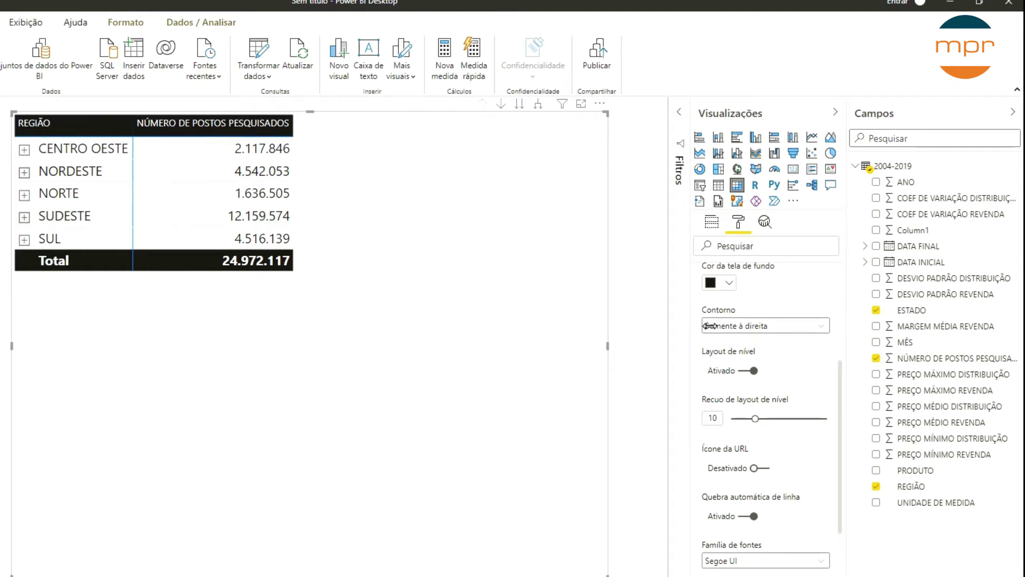
# Step: Set the text size of the matrix's column headers to 14 pt
pyautogui.click(710, 473)
pyautogui.click(702, 472)
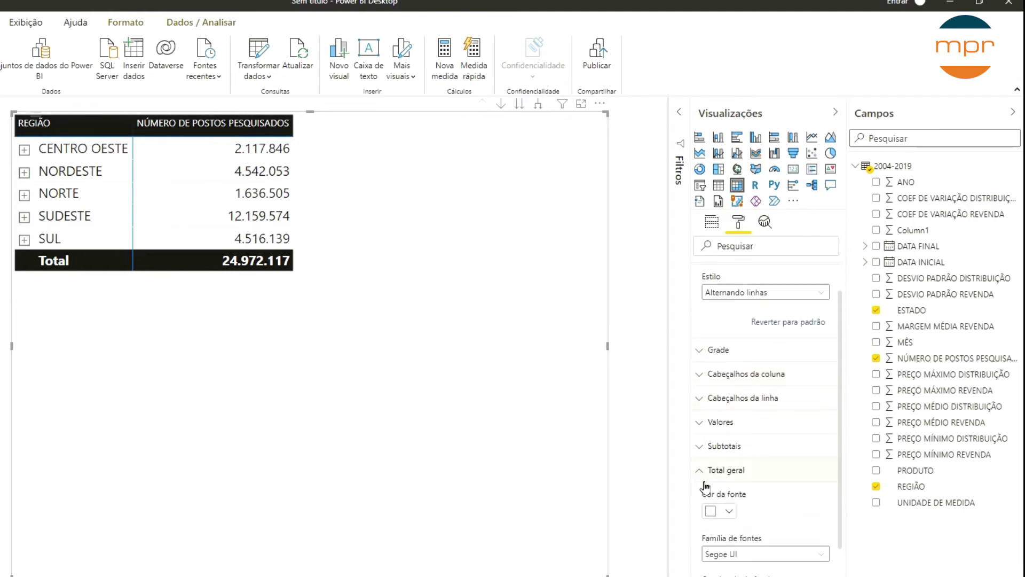
pyautogui.scroll(-1, 711, 550)
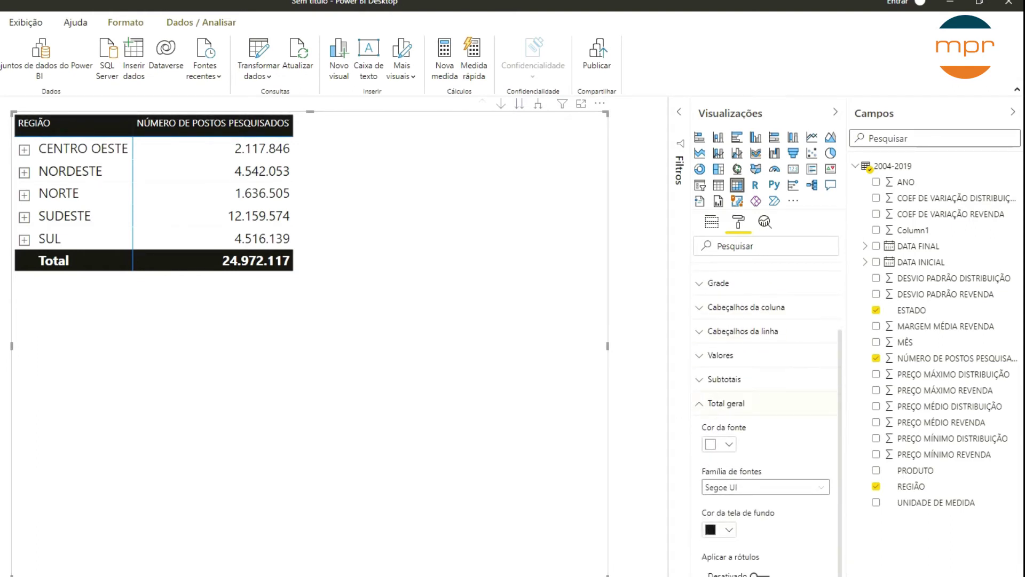
pyautogui.click(699, 405)
pyautogui.click(703, 423)
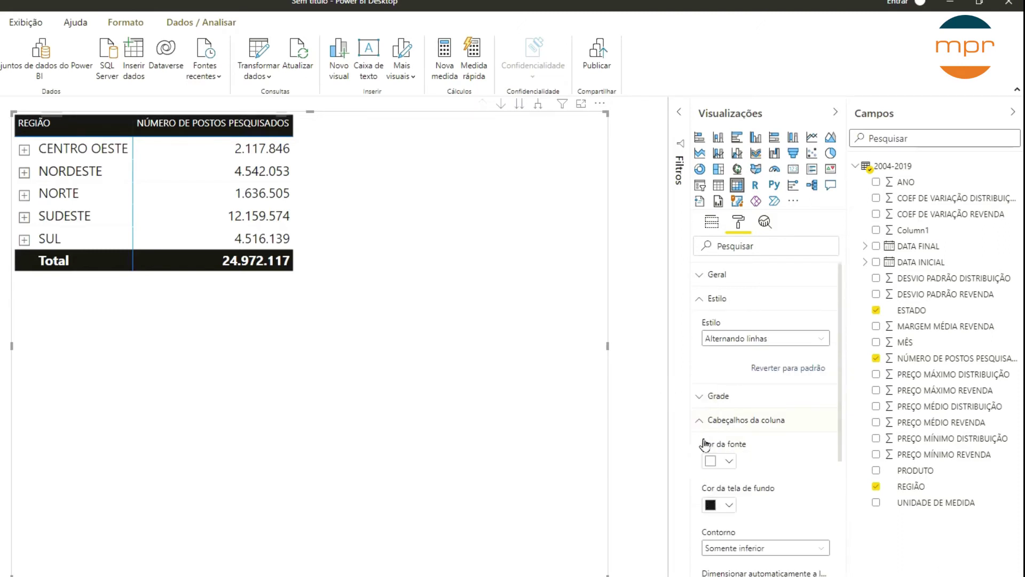
pyautogui.scroll(-5, 743, 555)
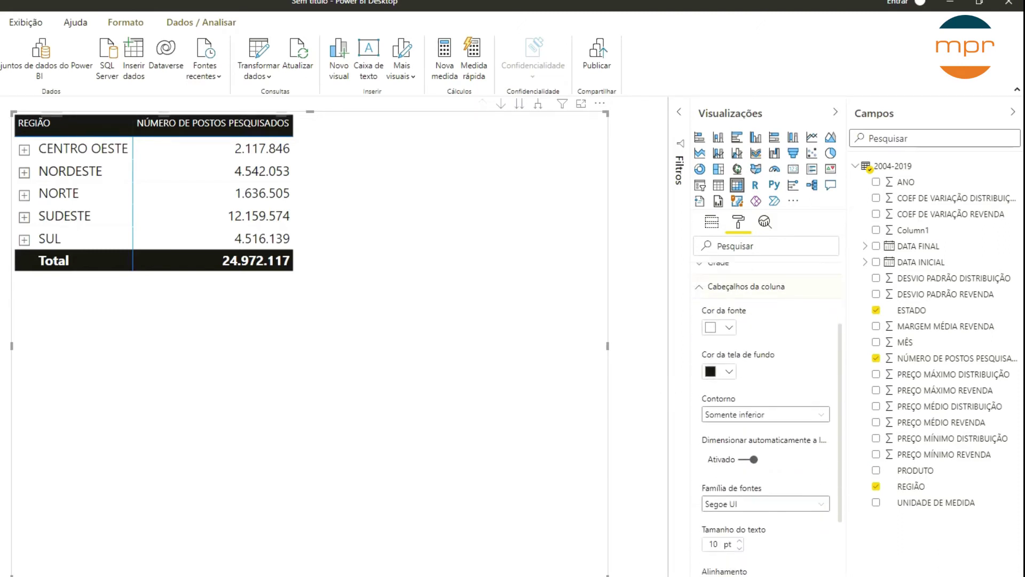
pyautogui.doubleClick(740, 542)
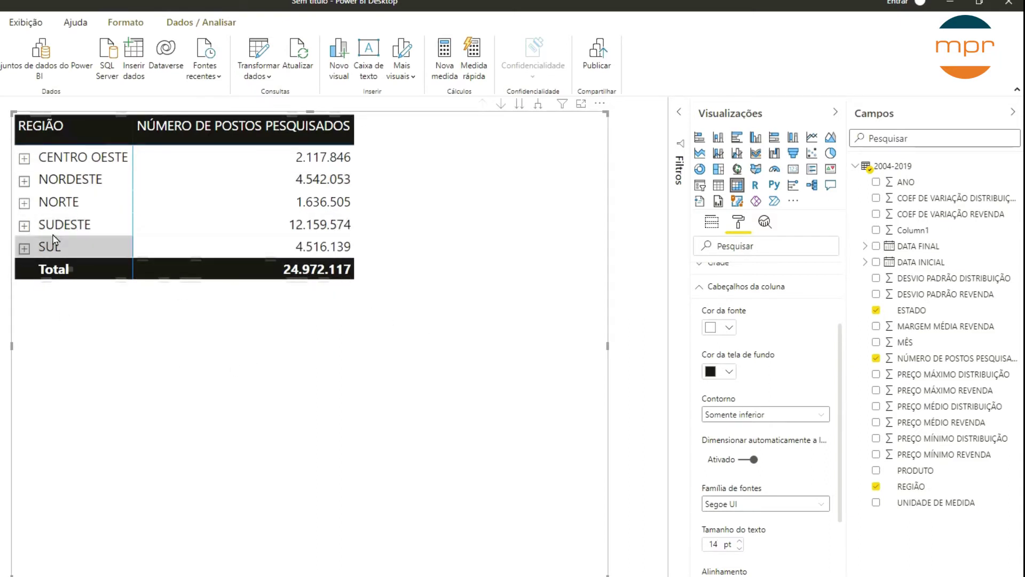
# Step: Expand CENTRO OESTE in the matrix and set the row headers' font colour to black
pyautogui.click(24, 158)
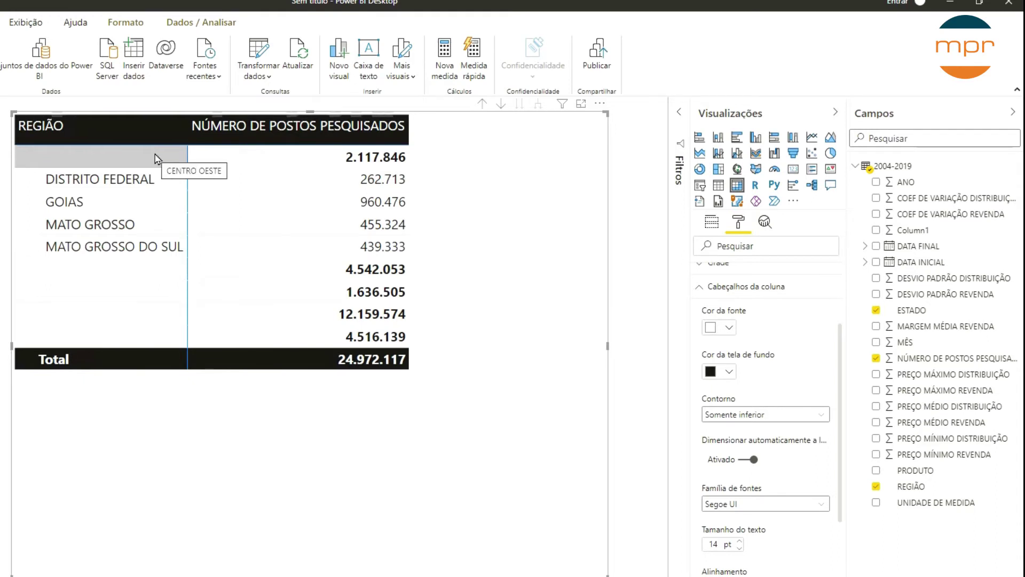
pyautogui.click(699, 287)
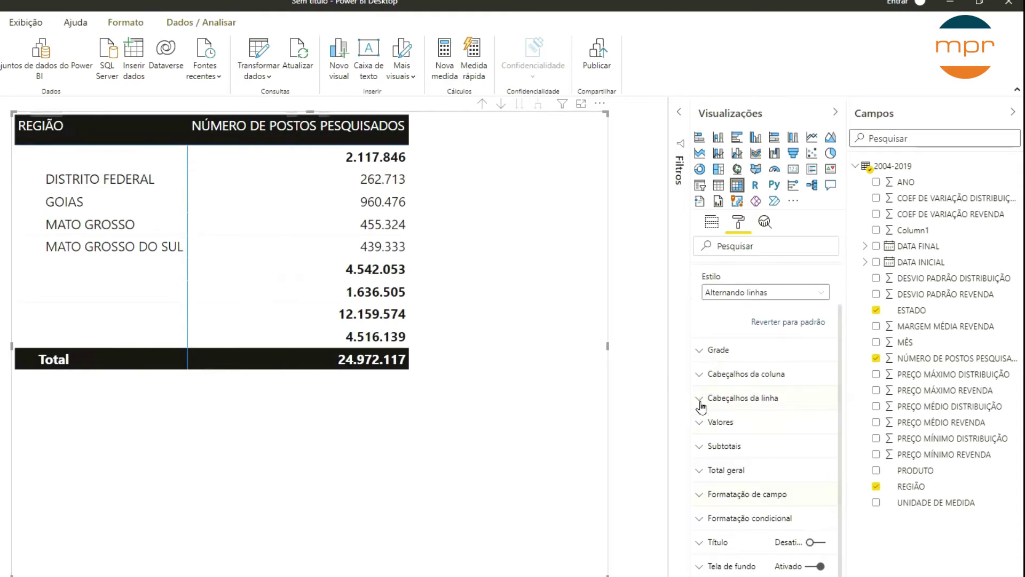
pyautogui.click(701, 401)
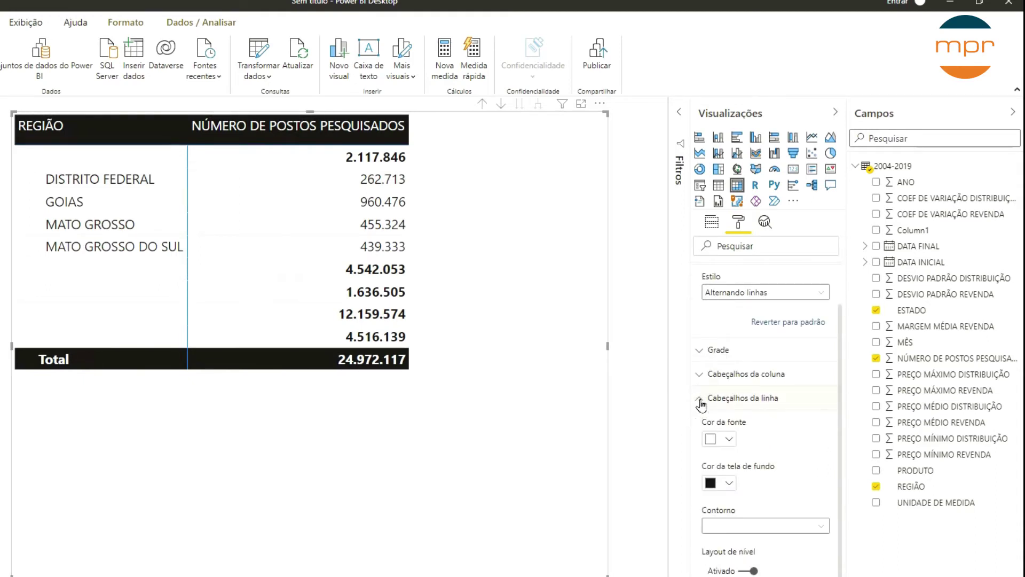
pyautogui.click(729, 440)
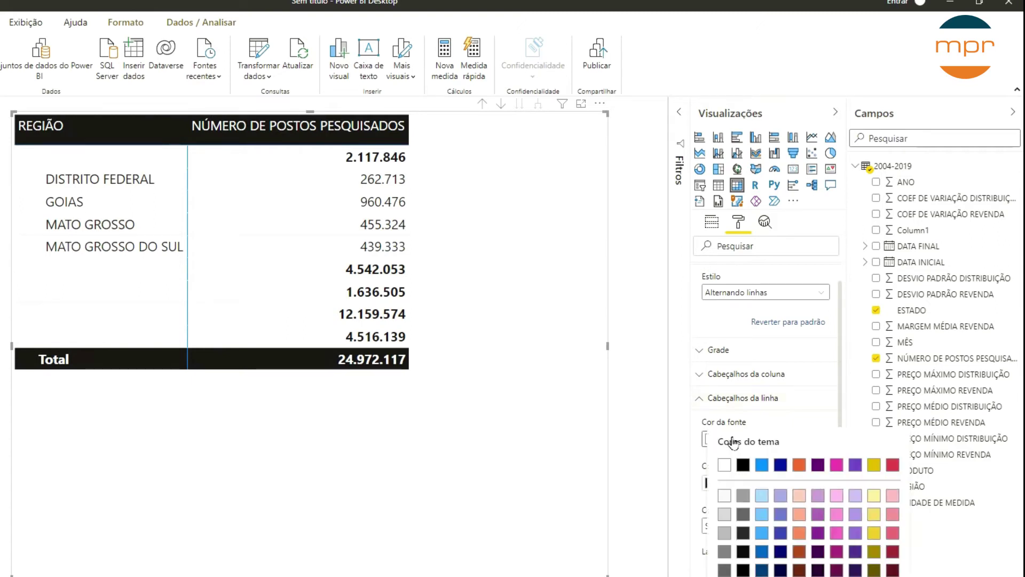
pyautogui.click(743, 466)
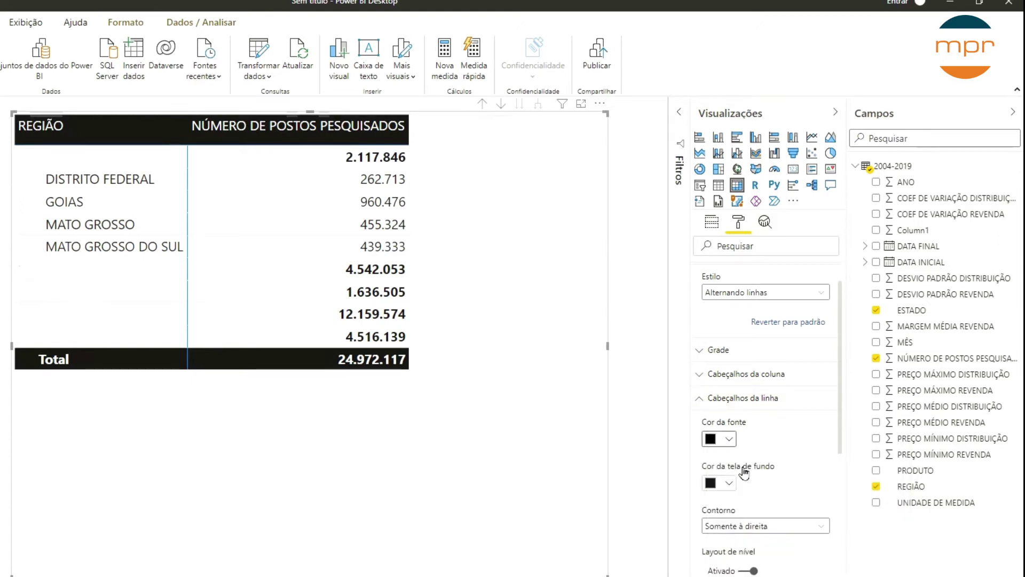
pyautogui.click(688, 400)
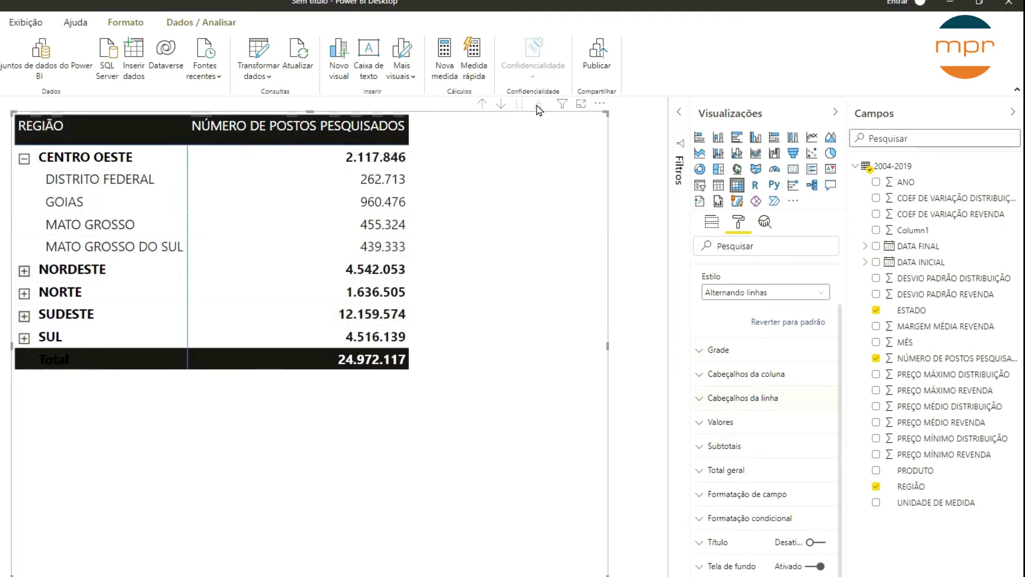
# Step: Drill the matrix back up to the region level and expand every region one level down to its states
pyautogui.click(482, 105)
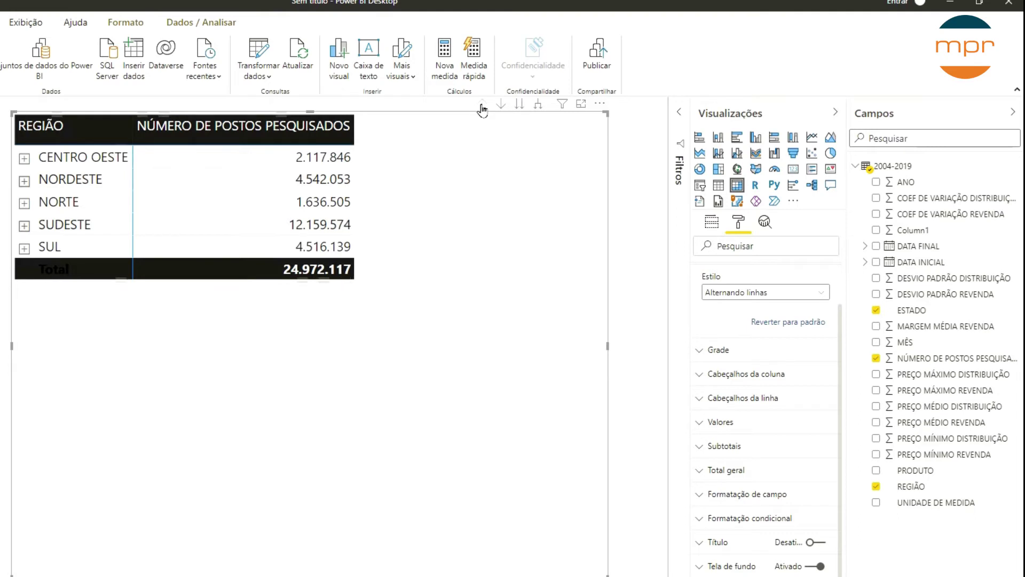
pyautogui.click(538, 107)
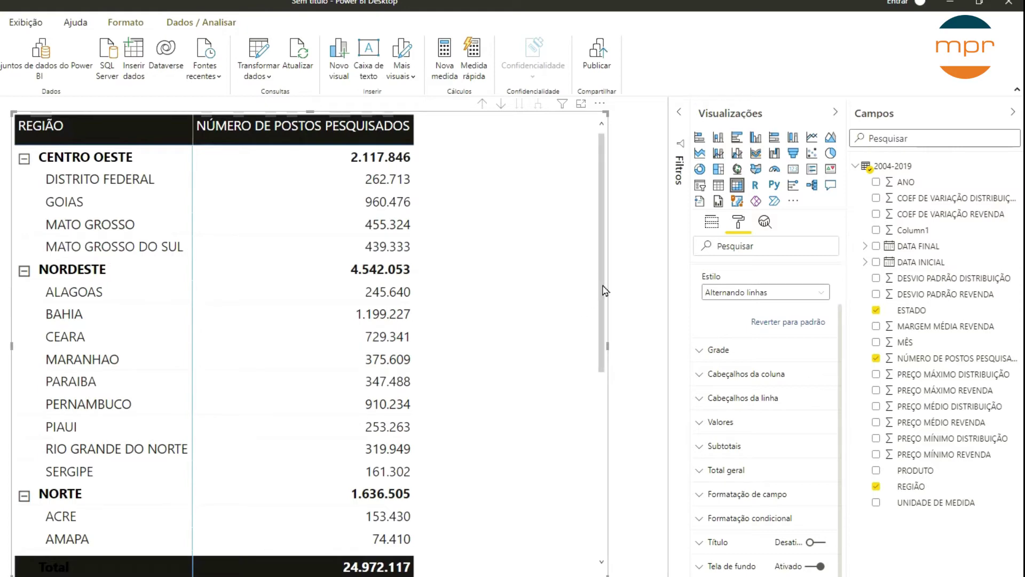
pyautogui.moveTo(605, 291)
pyautogui.mouseDown()
pyautogui.moveTo(611, 497)
pyautogui.moveTo(599, 299)
pyautogui.moveTo(593, 348)
pyautogui.moveTo(601, 447)
pyautogui.moveTo(599, 290)
pyautogui.mouseUp()
# Step: Switch to Excel and expand the whole REGIÃO field of the PivotTable to list the states
pyautogui.hotkey('alt', 'Tab')
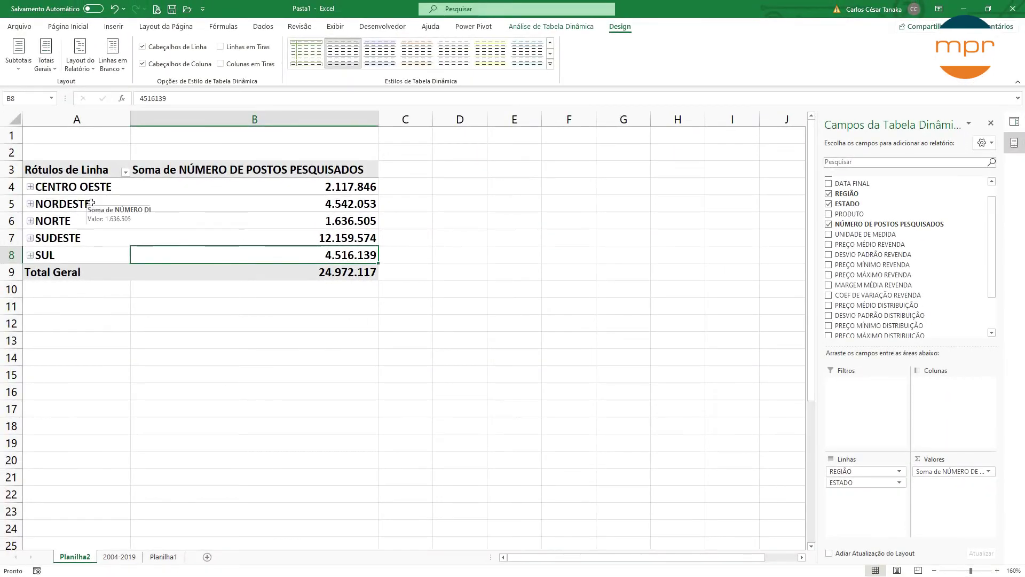
pyautogui.click(91, 203)
pyautogui.click(531, 28)
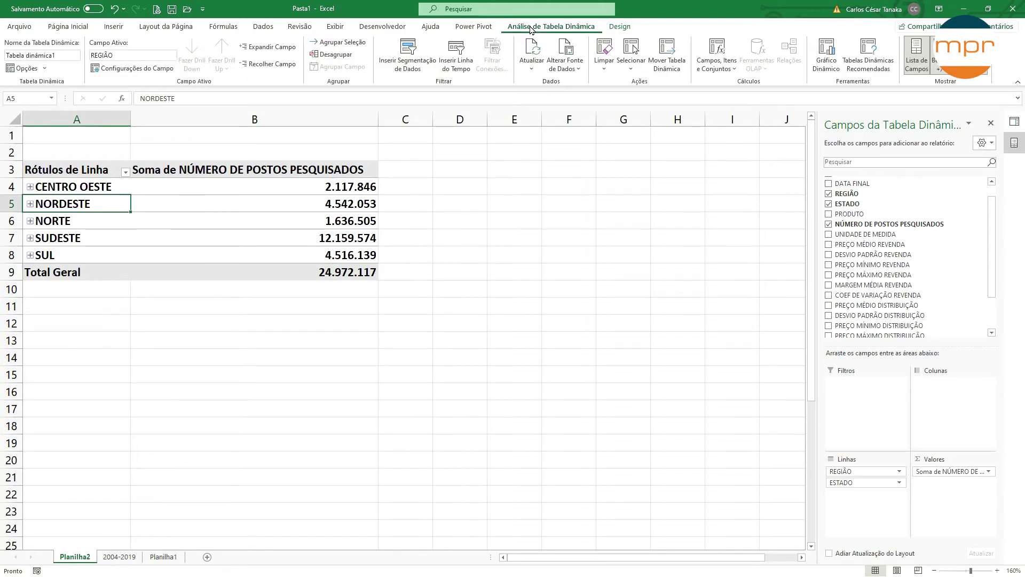
pyautogui.click(268, 49)
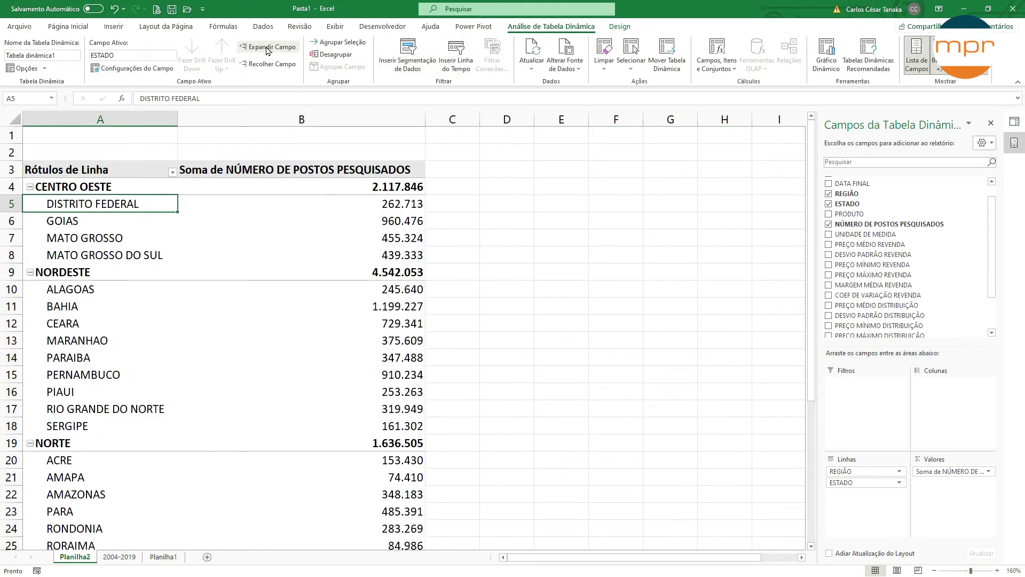
pyautogui.moveTo(370, 338)
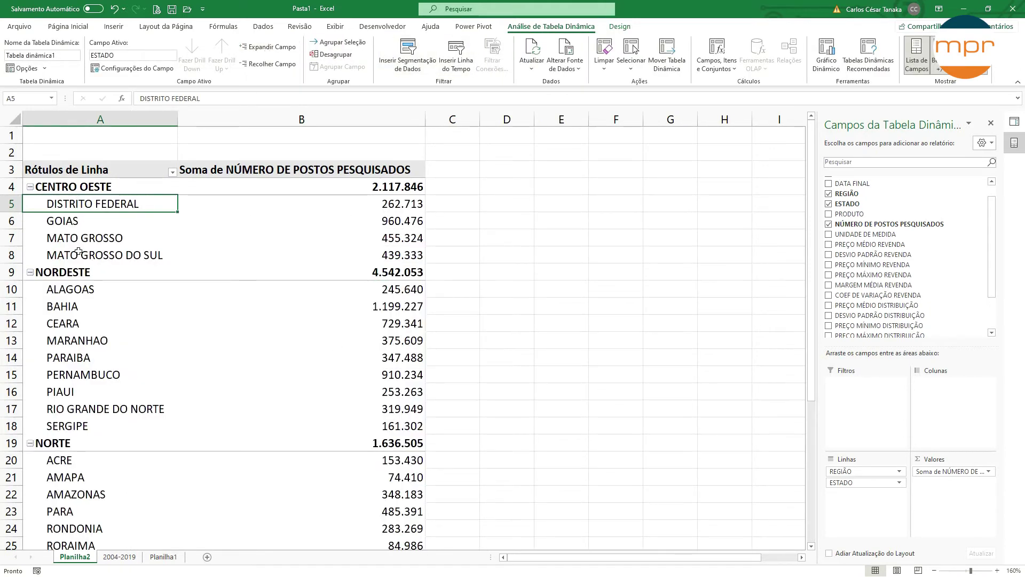
# Step: Sort the states within each region of the PivotTable by number of surveyed stations, from smallest to largest
pyautogui.click(392, 222)
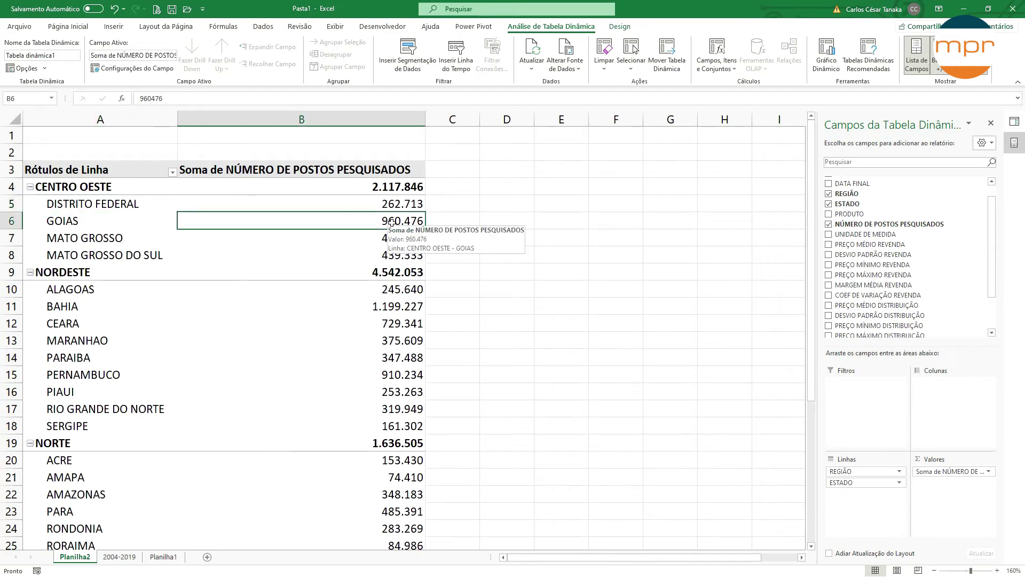
pyautogui.rightClick(392, 224)
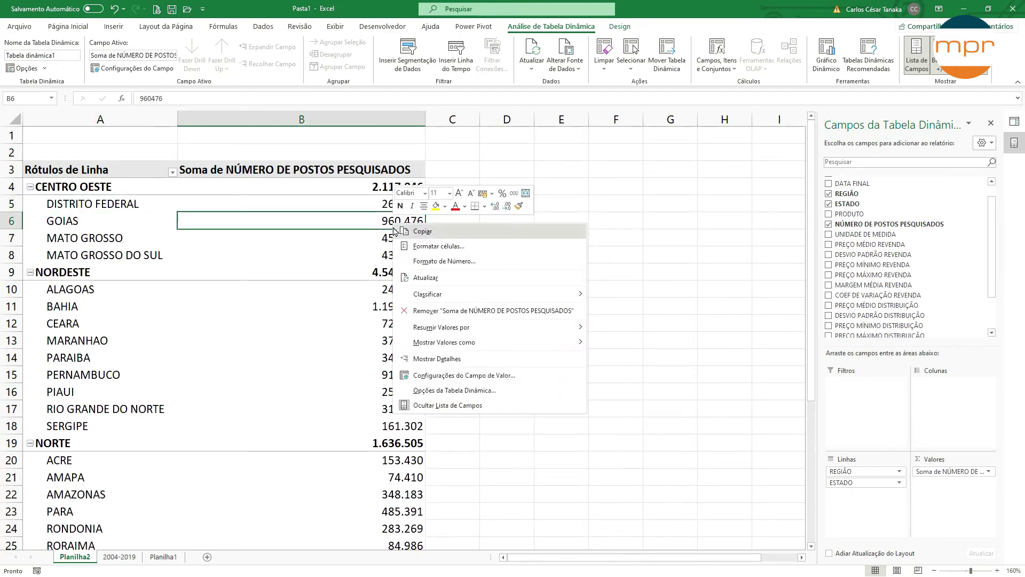
pyautogui.moveTo(486, 296)
pyautogui.click(602, 298)
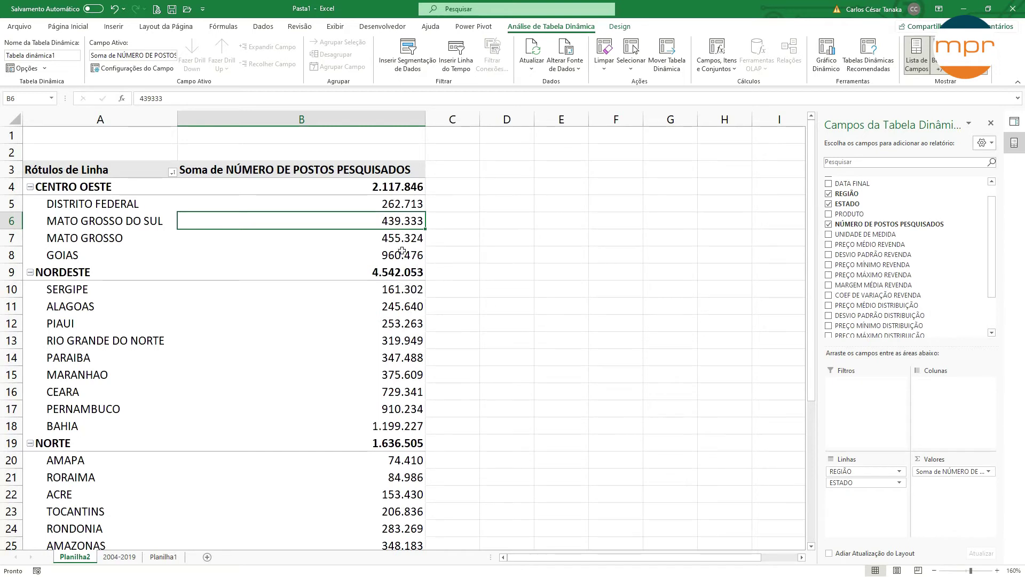
# Step: Sort the PivotTable's region labels alphabetically from A to Z
pyautogui.click(78, 206)
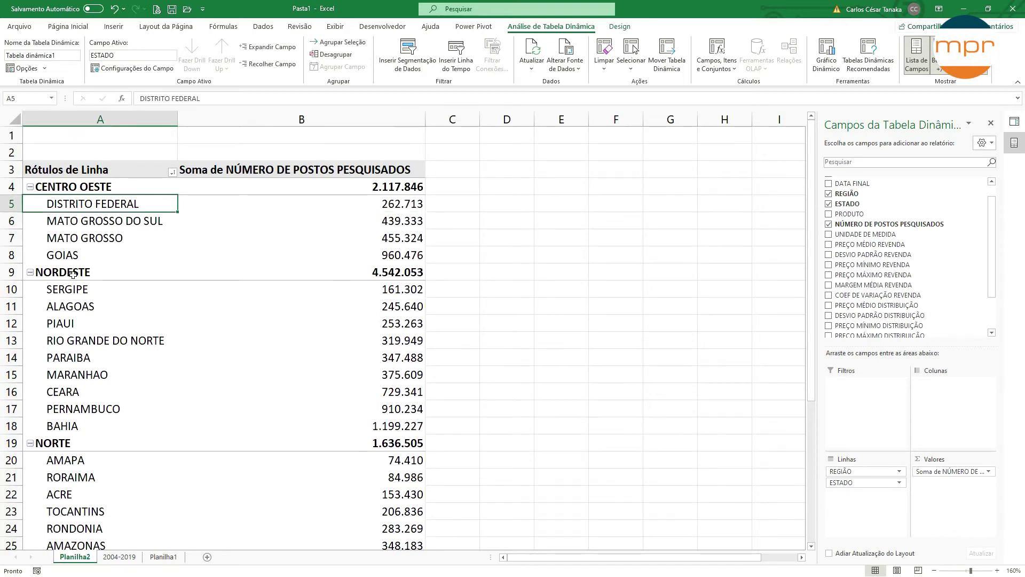
pyautogui.click(74, 273)
pyautogui.rightClick(75, 273)
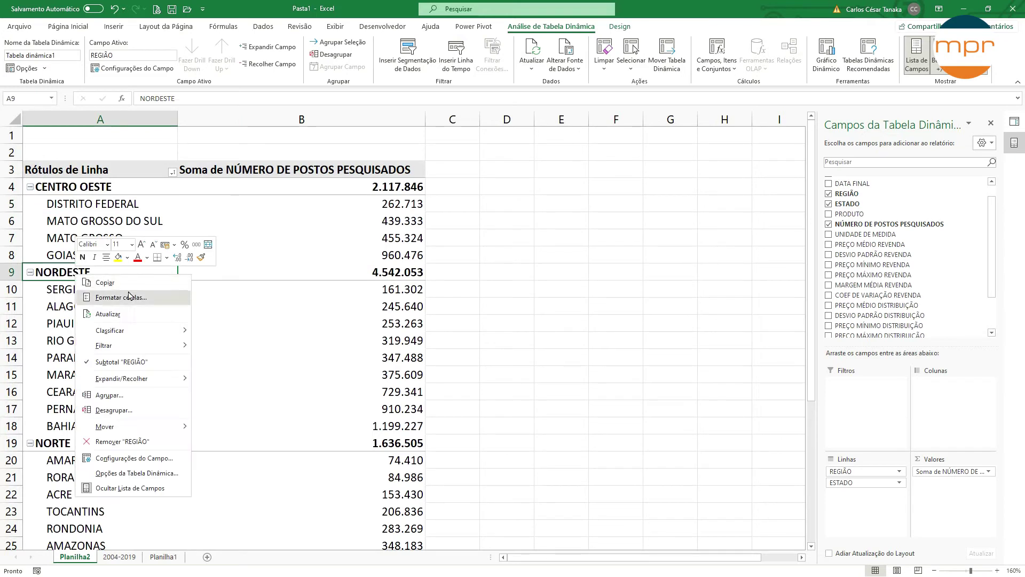
pyautogui.moveTo(150, 331)
pyautogui.click(222, 334)
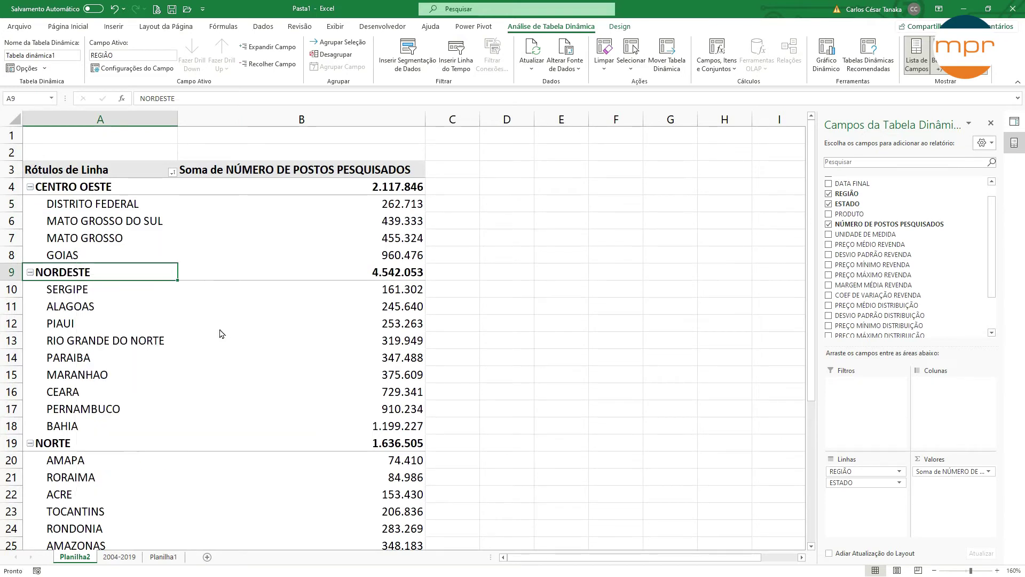
# Step: Sort the PivotTable's region labels alphabetically from Z to A and check the reordered rows down to the grand total
pyautogui.rightClick(86, 272)
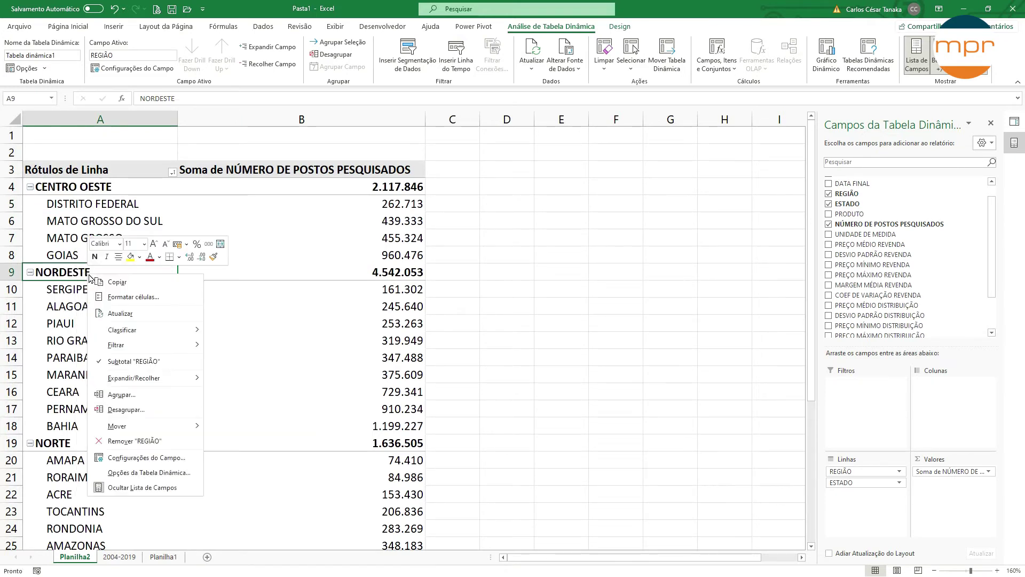
pyautogui.moveTo(163, 330)
pyautogui.click(248, 346)
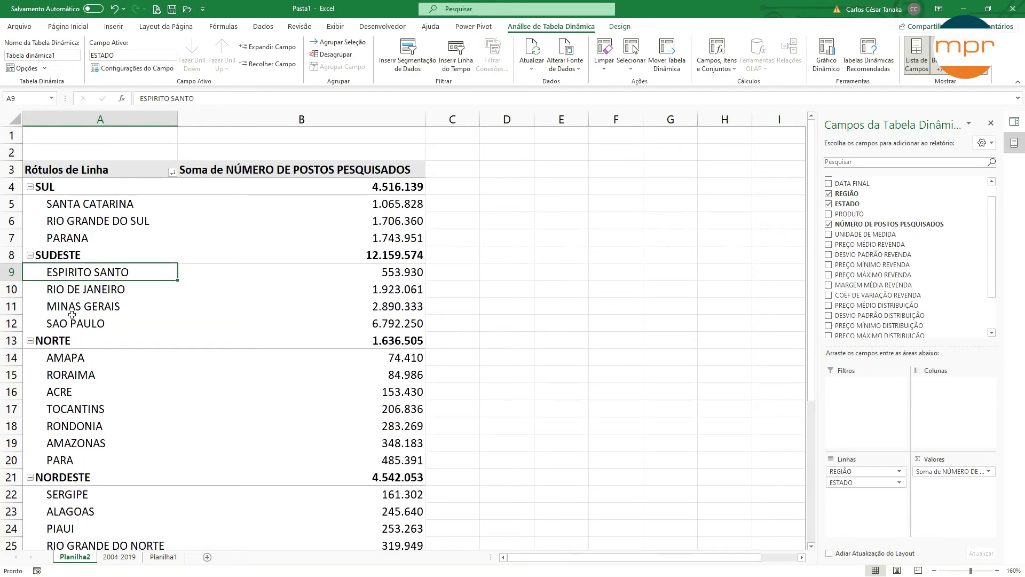
pyautogui.scroll(-4, 77, 340)
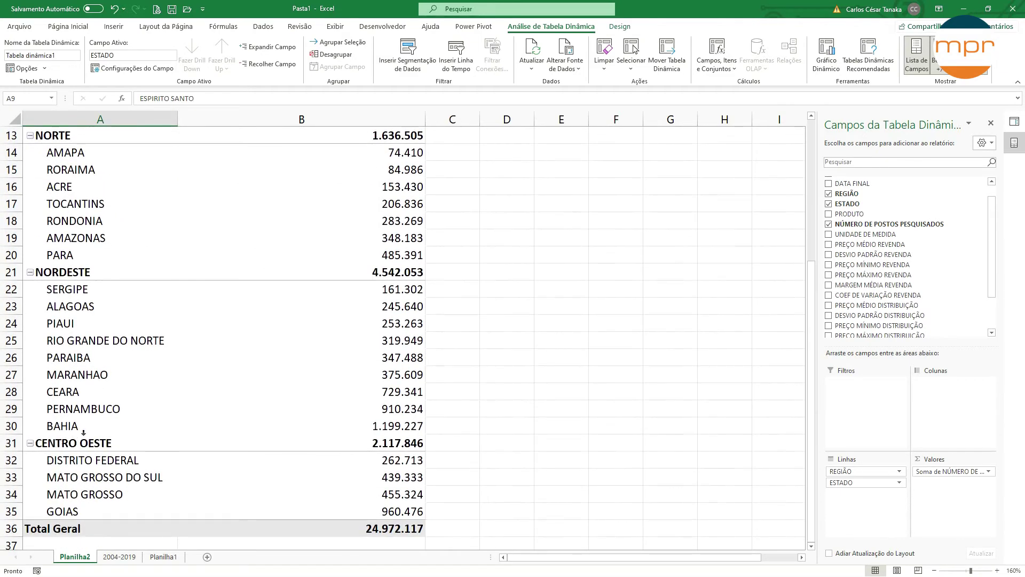
pyautogui.scroll(3, 83, 431)
pyautogui.scroll(1, 298, 308)
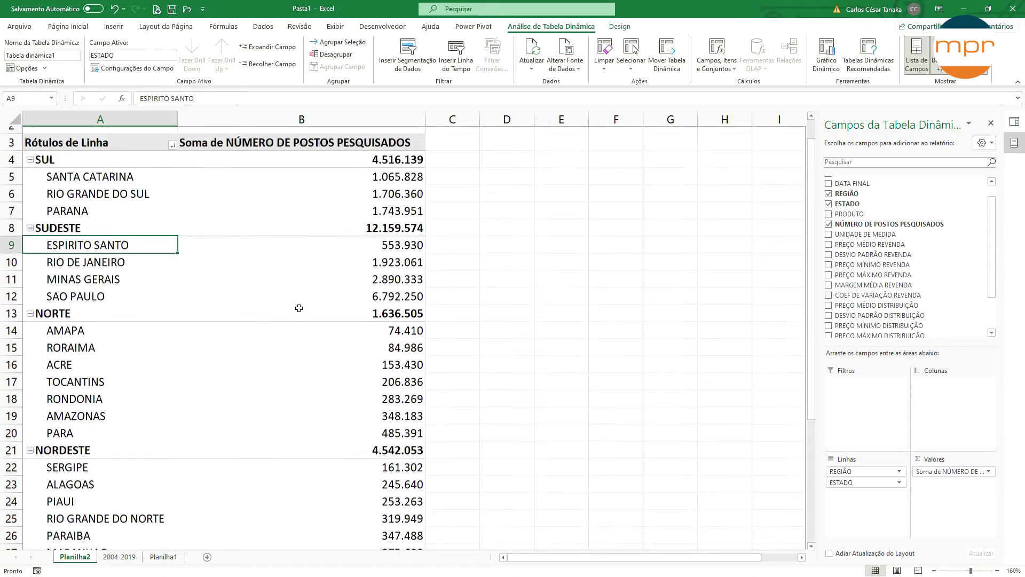
# Step: Switch to Power BI, try both sort directions on NÚMERO DE POSTOS PESQUISADOS, and leave the matrix sorted by REGIÃO in descending order
pyautogui.hotkey('alt', 'Tab')
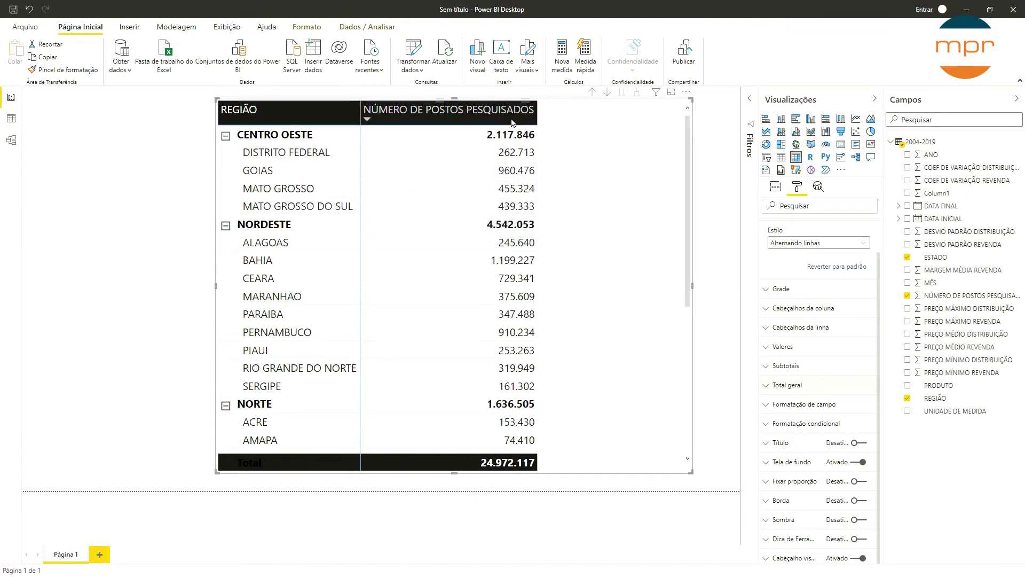
pyautogui.click(366, 111)
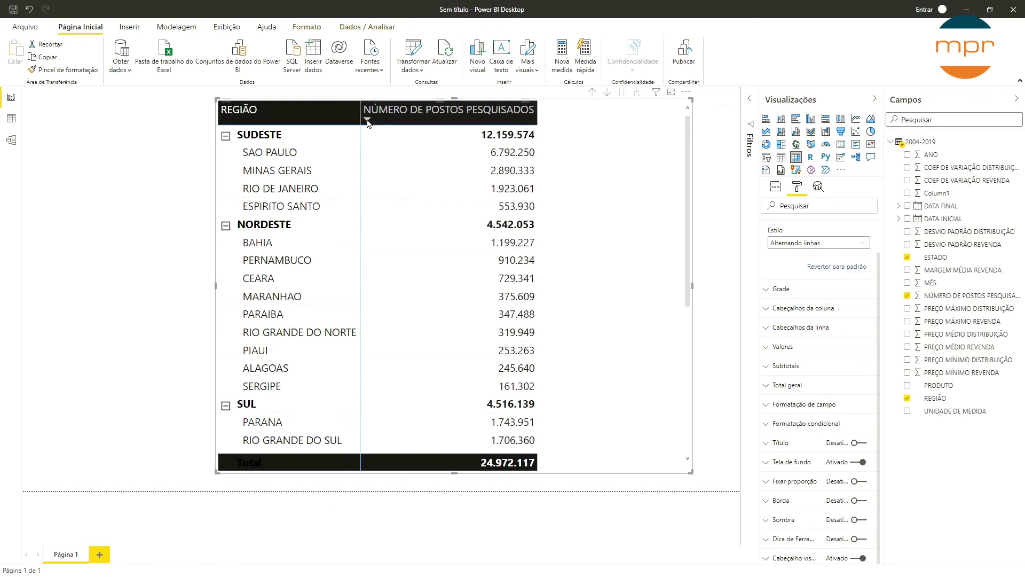
pyautogui.click(367, 120)
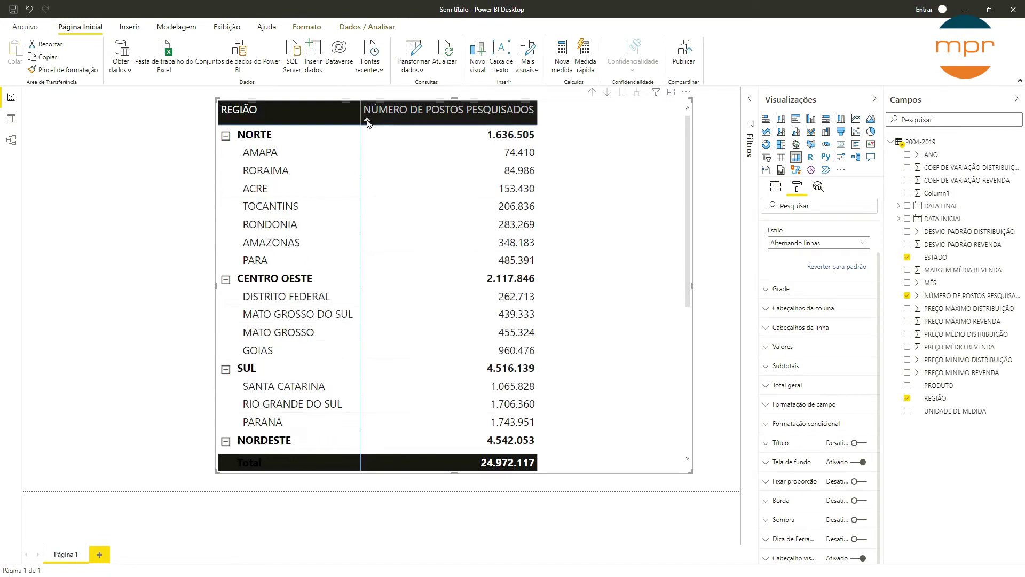
pyautogui.click(227, 123)
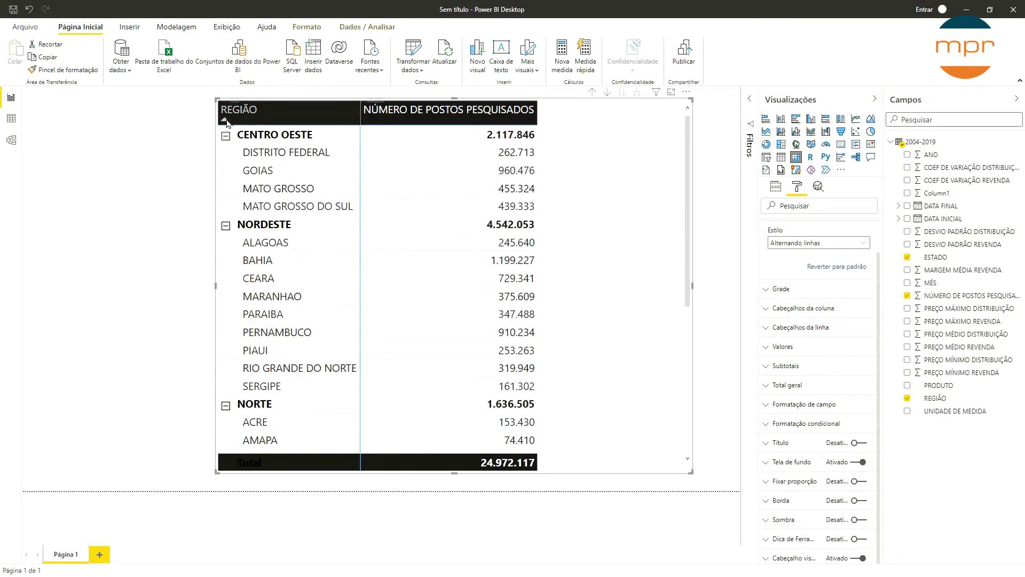
pyautogui.click(227, 122)
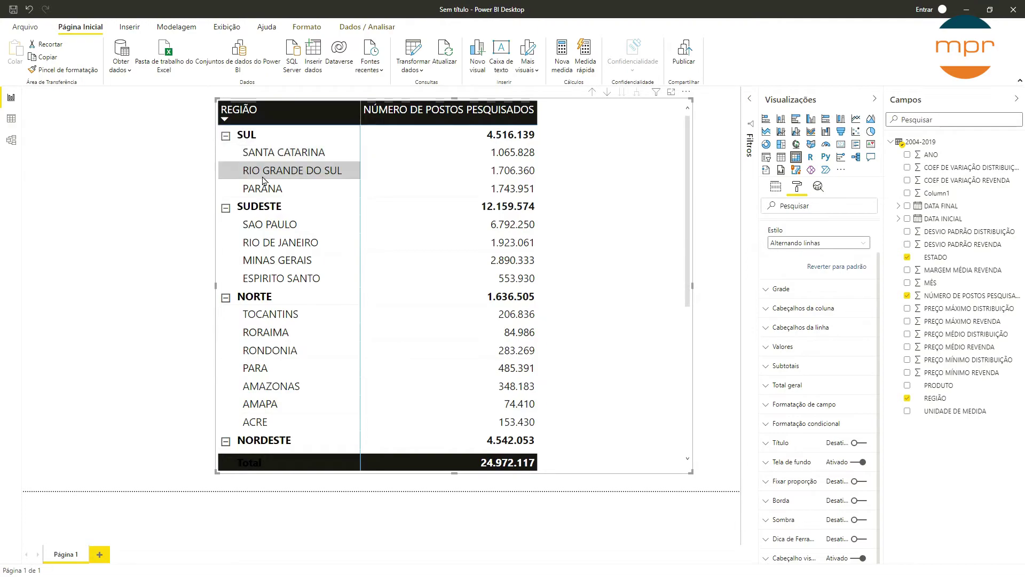
# Step: Switch to Excel and change the PivotTable's report layout to tabular form (Mostrar em Formato de Tabela)
pyautogui.hotkey('alt', 'Tab')
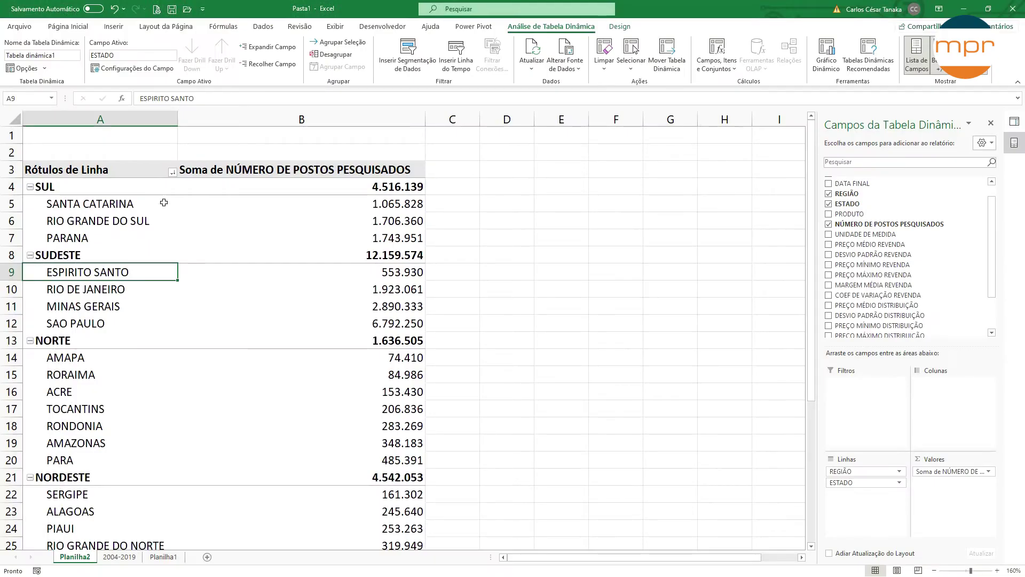
pyautogui.click(619, 30)
pyautogui.click(87, 70)
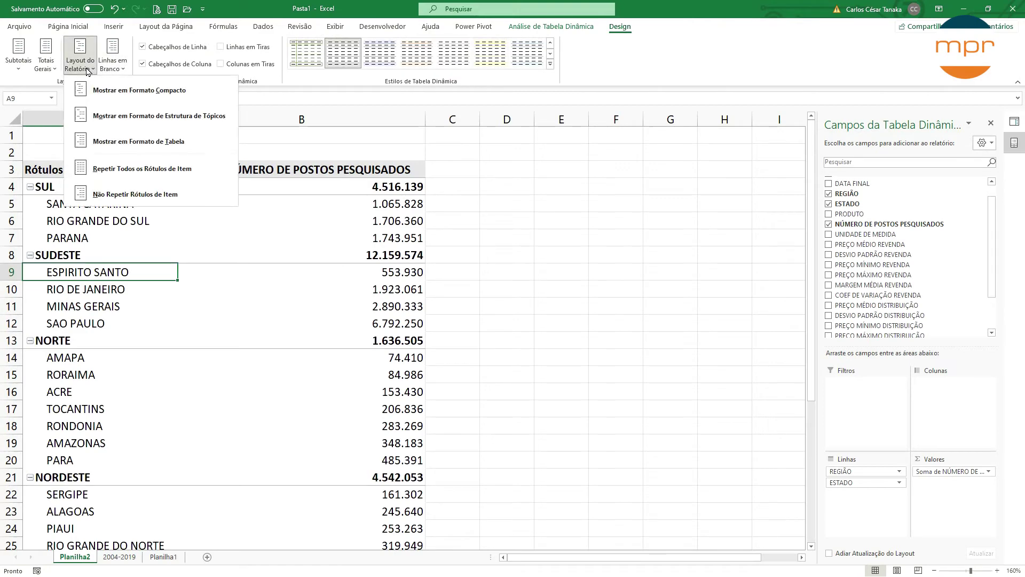
pyautogui.click(137, 143)
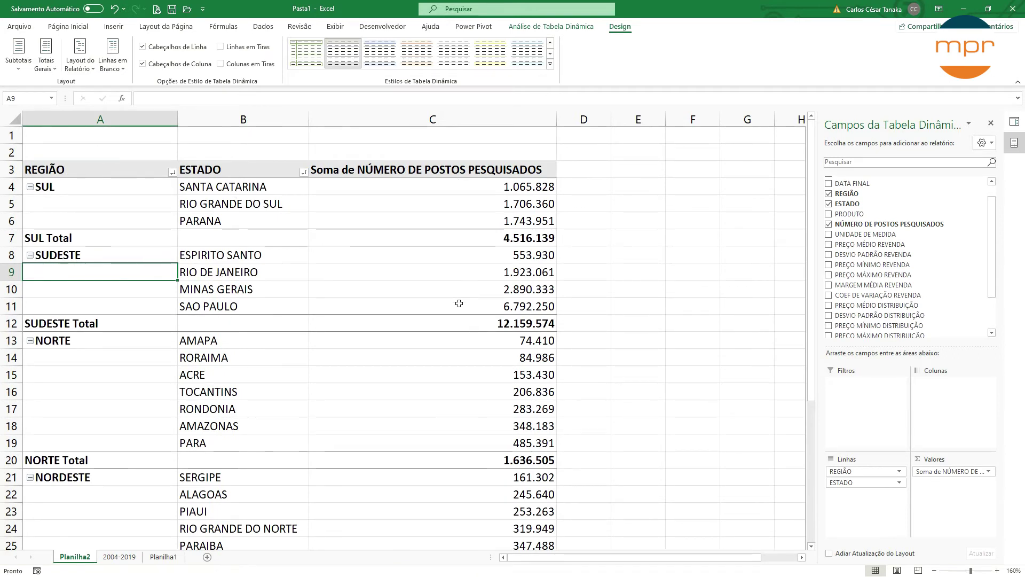
# Step: Switch to Power BI and turn off the stepped layout (Layout de nível) in the matrix's row headers
pyautogui.hotkey('alt', 'Tab')
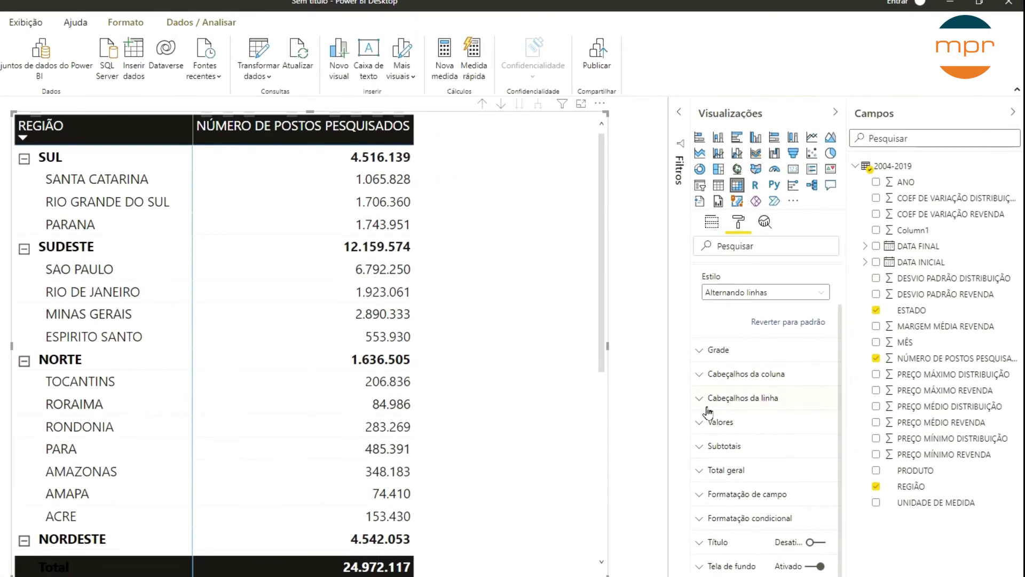
pyautogui.click(701, 403)
pyautogui.scroll(-4, 716, 374)
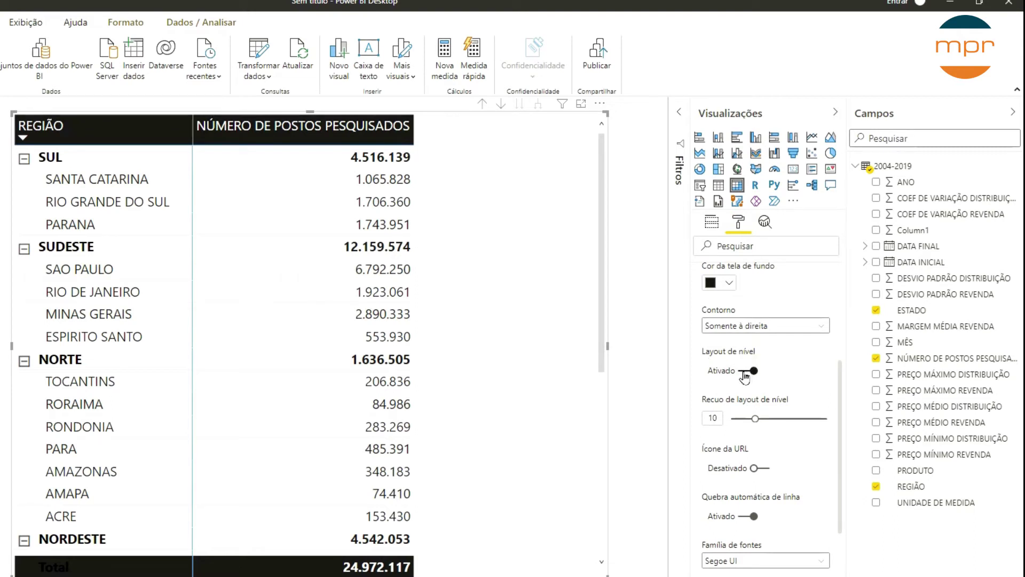
pyautogui.click(748, 373)
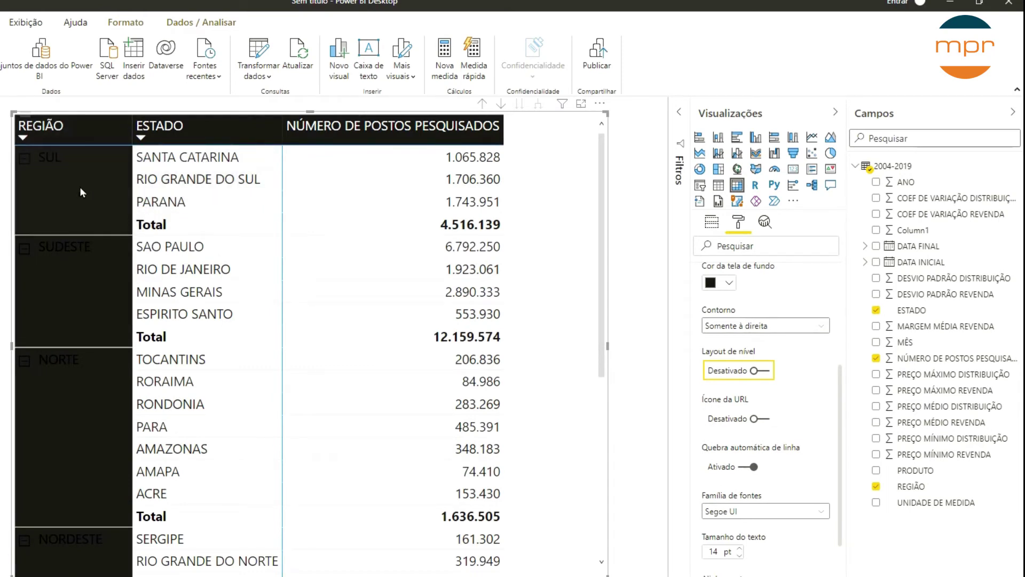
# Step: Set the matrix row headers' background colour to white and sort the matrix by ESTADO in descending order
pyautogui.click(731, 284)
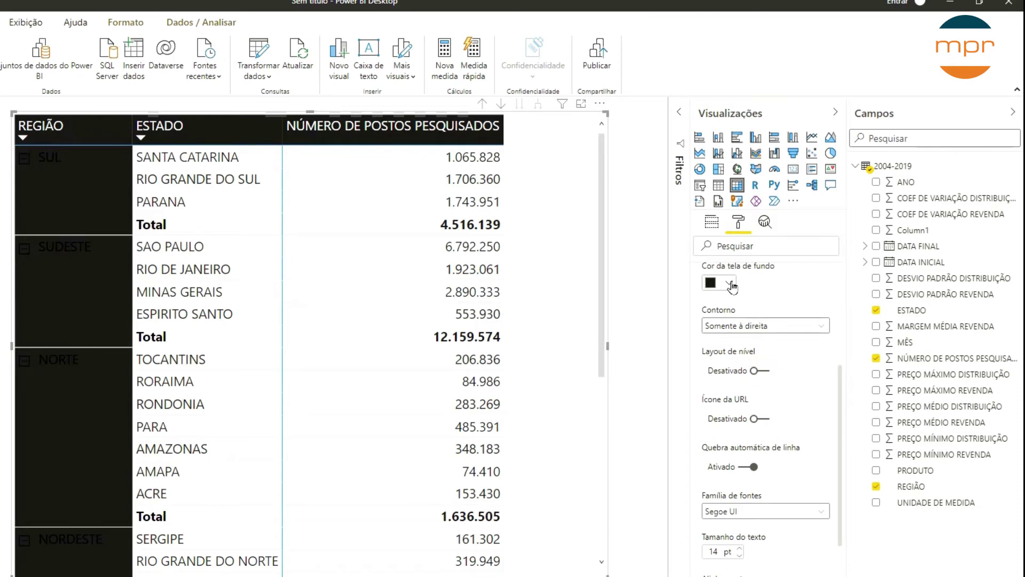
pyautogui.click(726, 310)
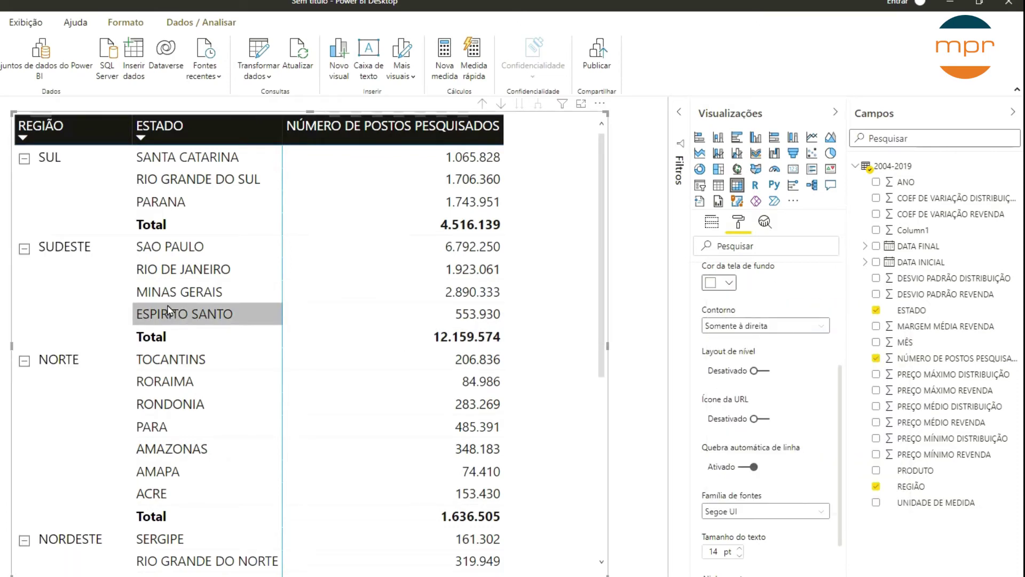
pyautogui.click(155, 140)
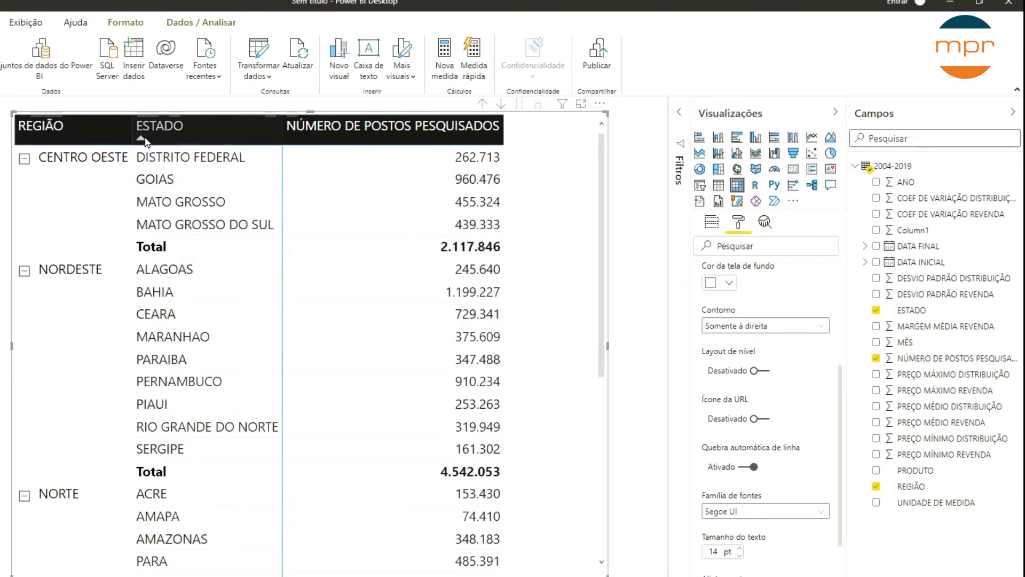
pyautogui.click(146, 140)
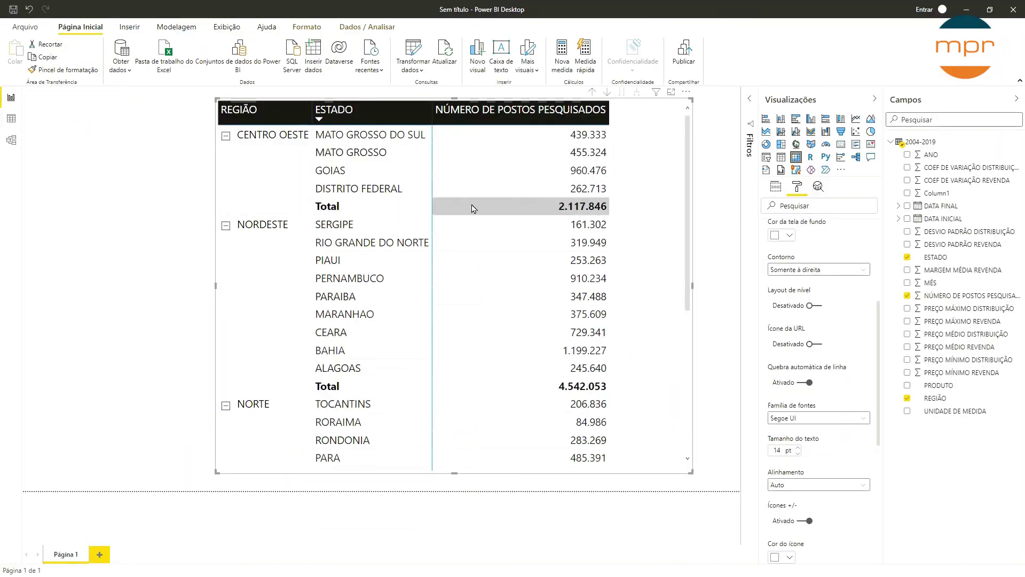
# Step: Switch to Excel, hide all PivotTable subtotals (Não Mostrar Subtotais) and check the rows down to the grand total
pyautogui.hotkey('alt', 'Tab')
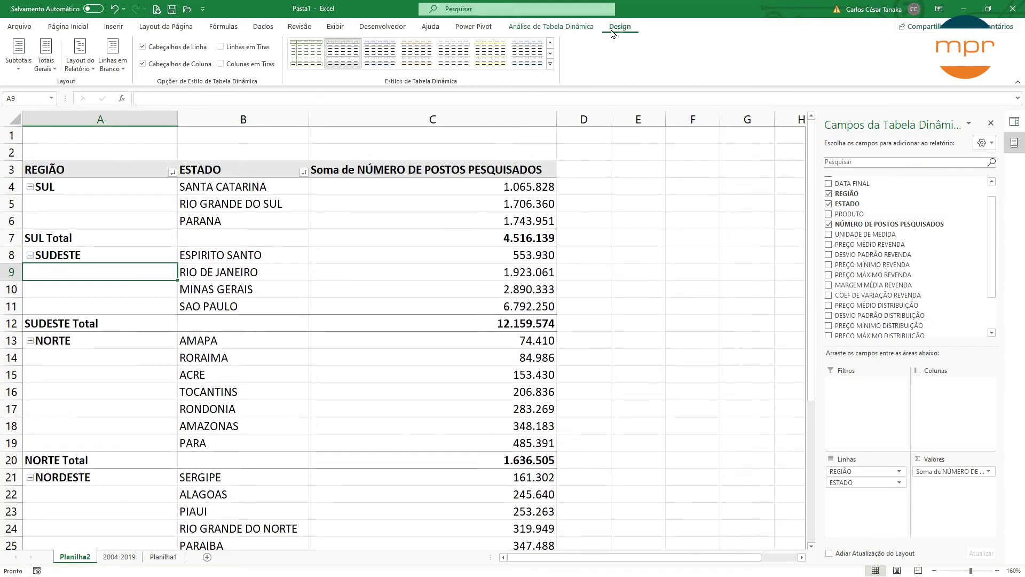
pyautogui.click(16, 72)
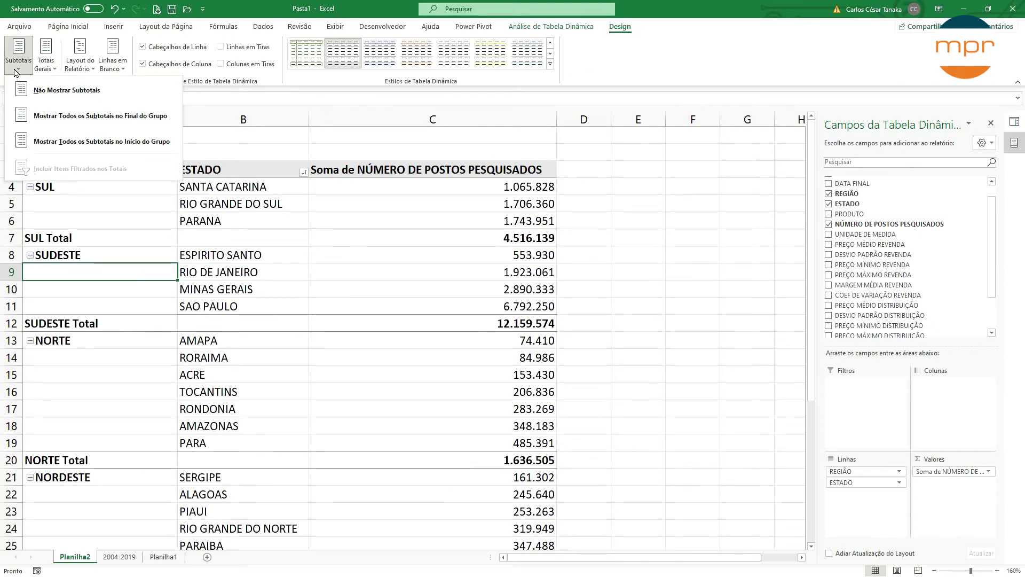
pyautogui.click(66, 92)
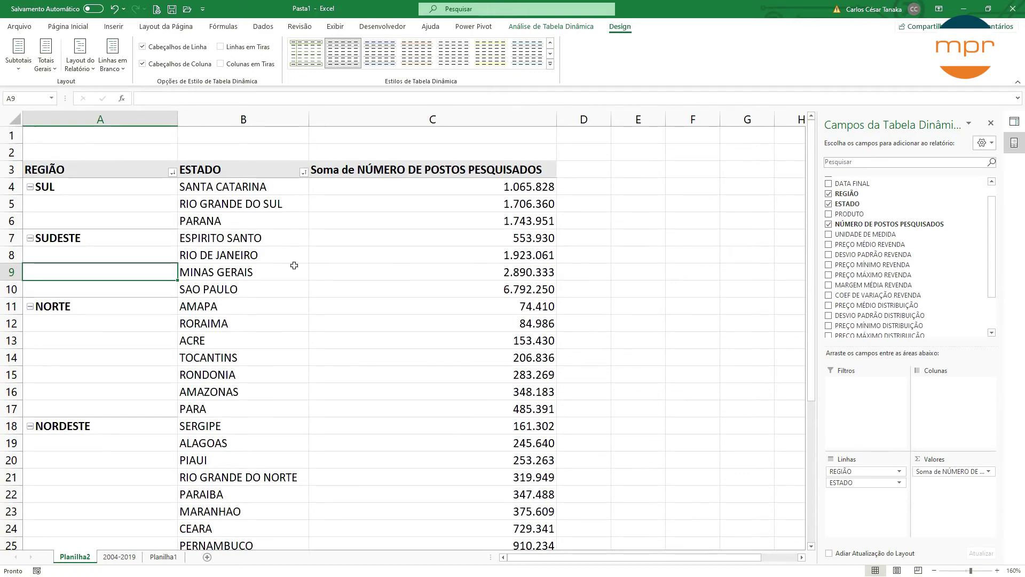
pyautogui.scroll(-8, 399, 339)
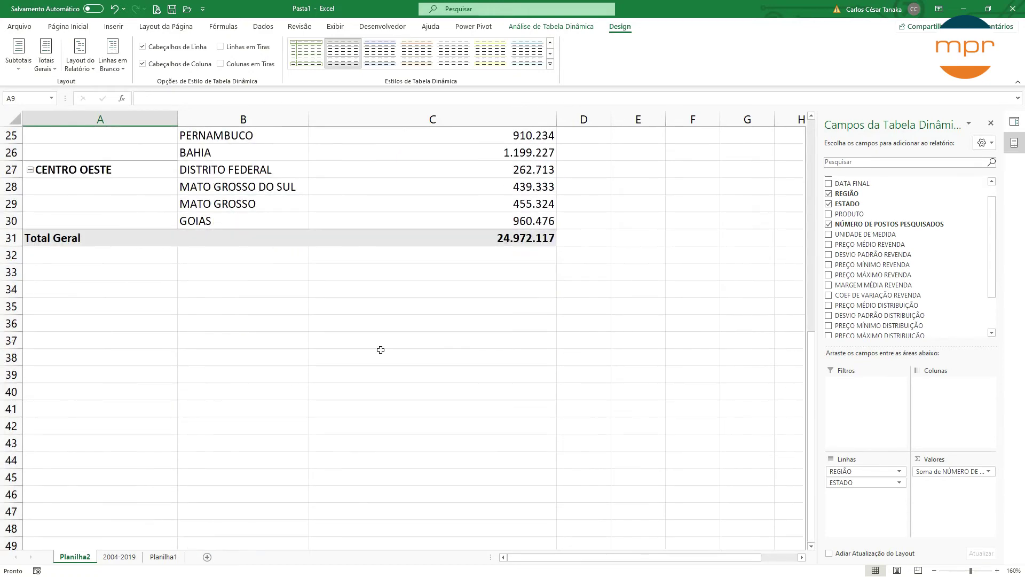
# Step: Disable the PivotTable's grand totals for rows and columns (Desabilitado para Linhas e Colunas) and check the end of the table
pyautogui.scroll(3, 379, 348)
pyautogui.scroll(3, 294, 366)
pyautogui.click(46, 58)
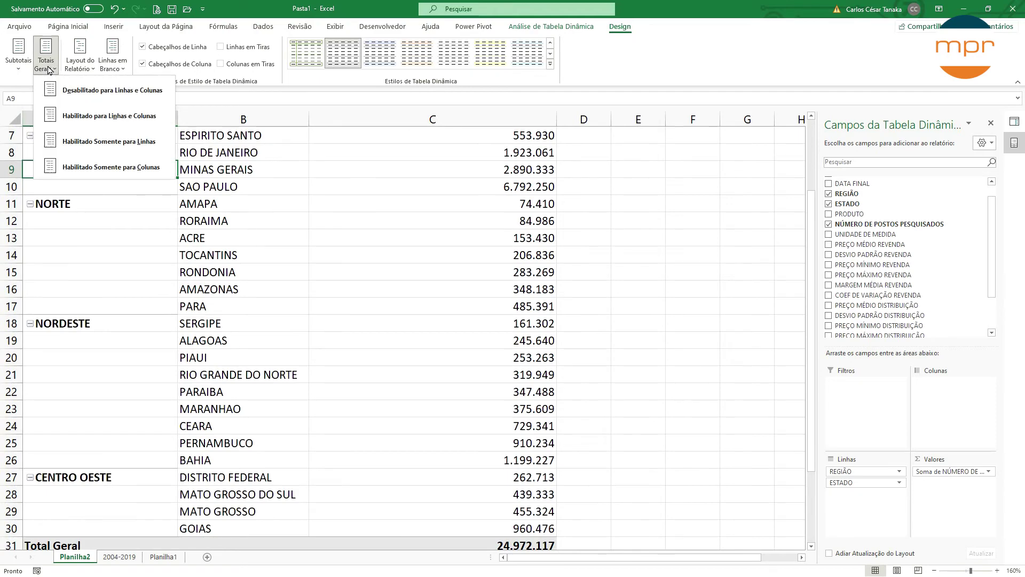
pyautogui.click(96, 92)
pyautogui.scroll(-4, 317, 367)
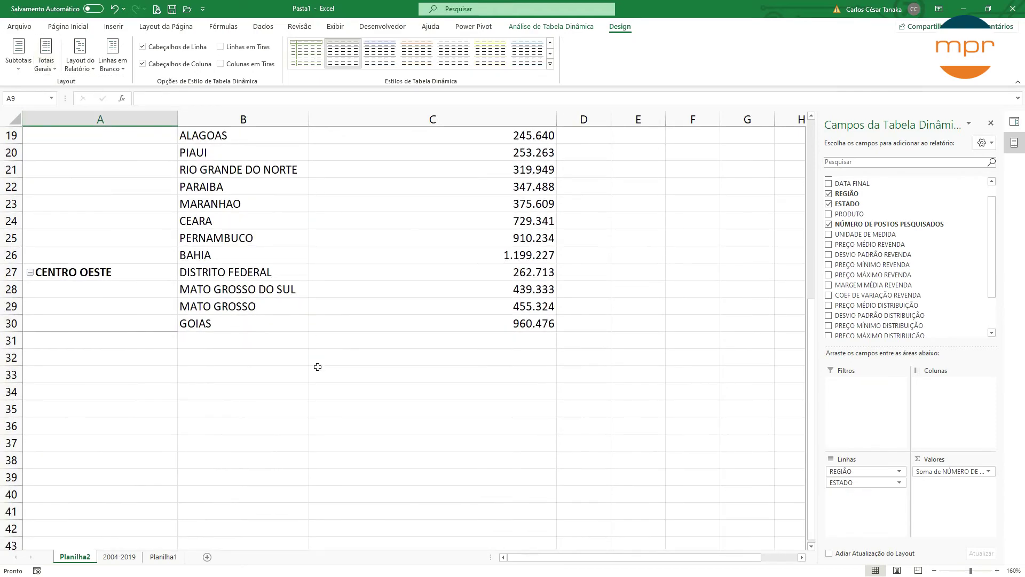
pyautogui.scroll(6, 241, 324)
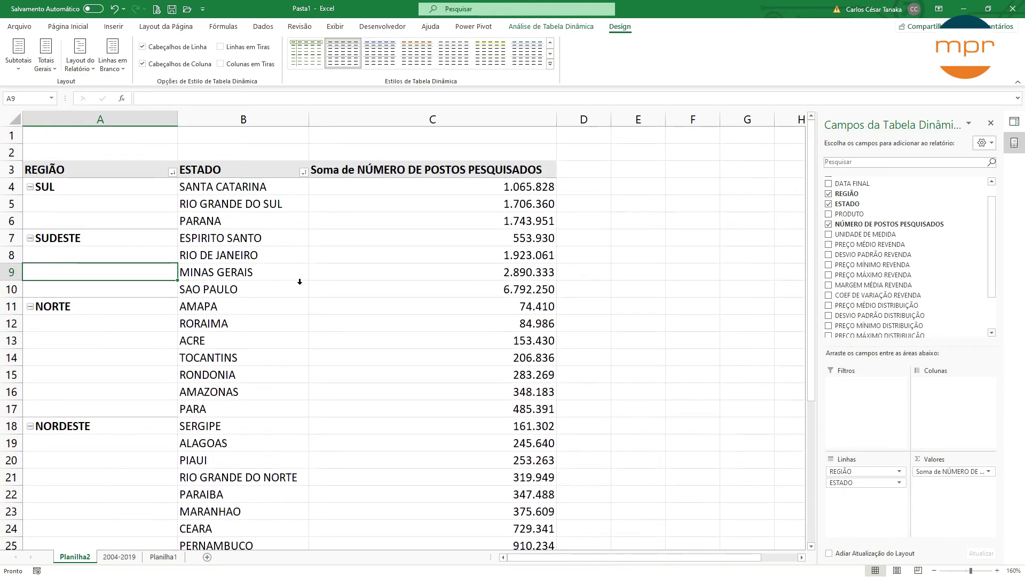
# Step: Switch to Power BI, turn off the matrix's row subtotals (Subtotais da linha) and widen the matrix slightly
pyautogui.hotkey('alt', 'Tab')
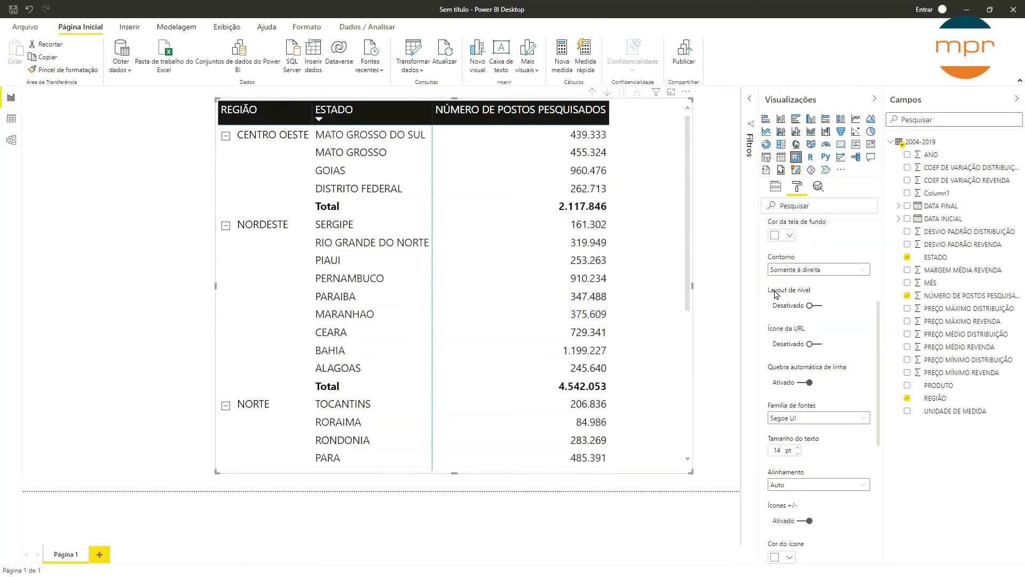
pyautogui.scroll(3, 777, 305)
pyautogui.scroll(2, 776, 294)
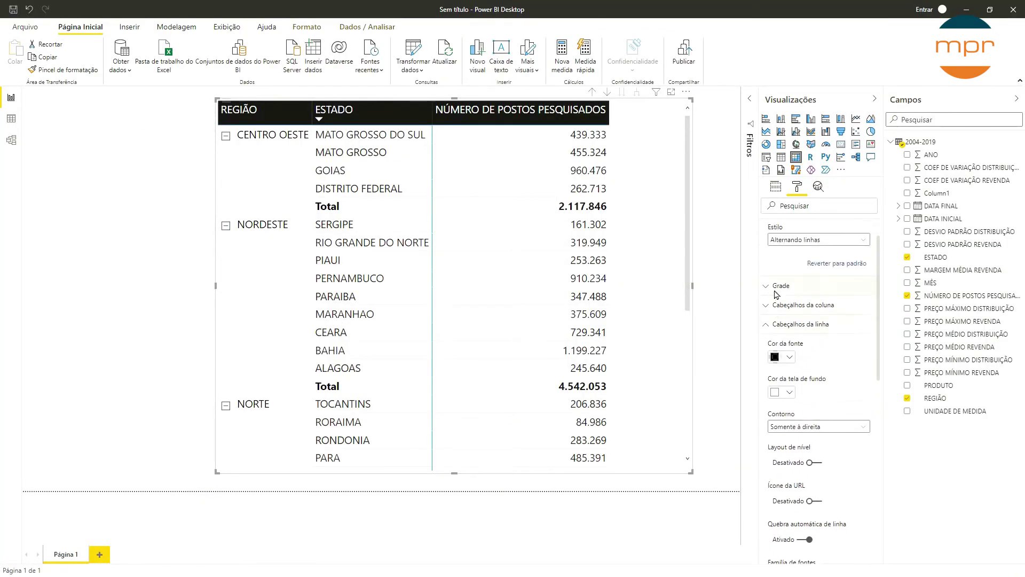
pyautogui.click(767, 329)
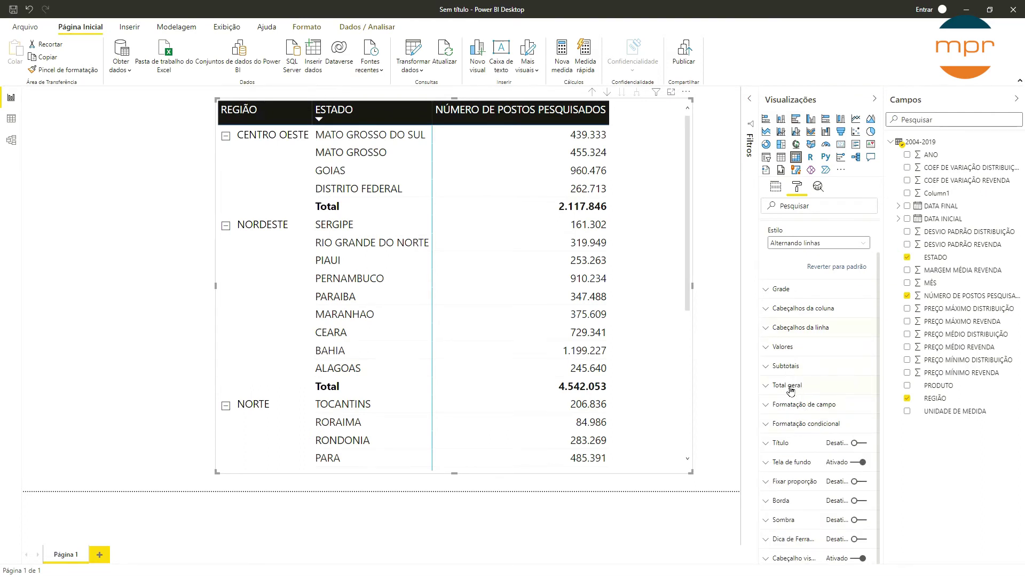
pyautogui.click(768, 368)
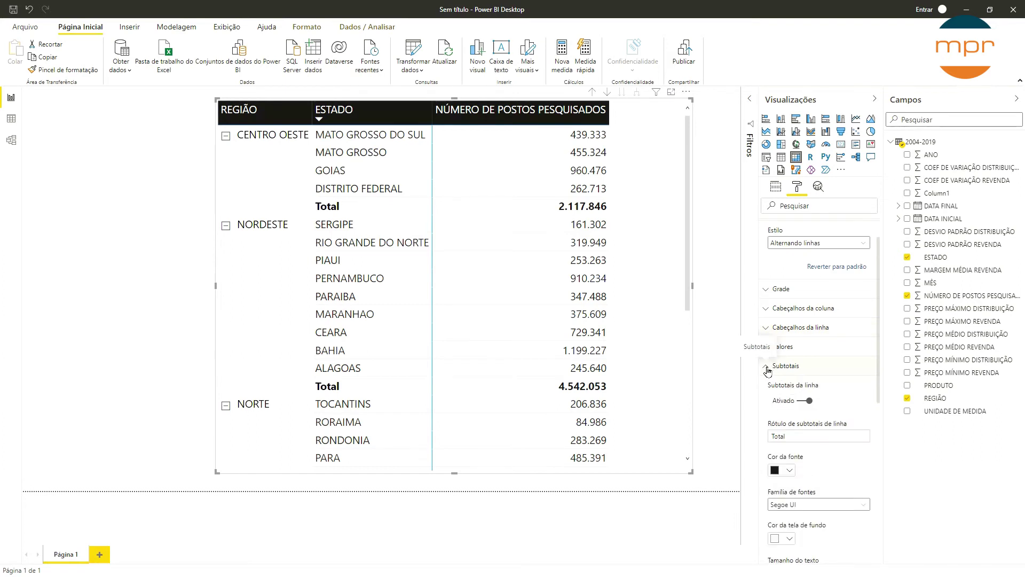
pyautogui.click(804, 401)
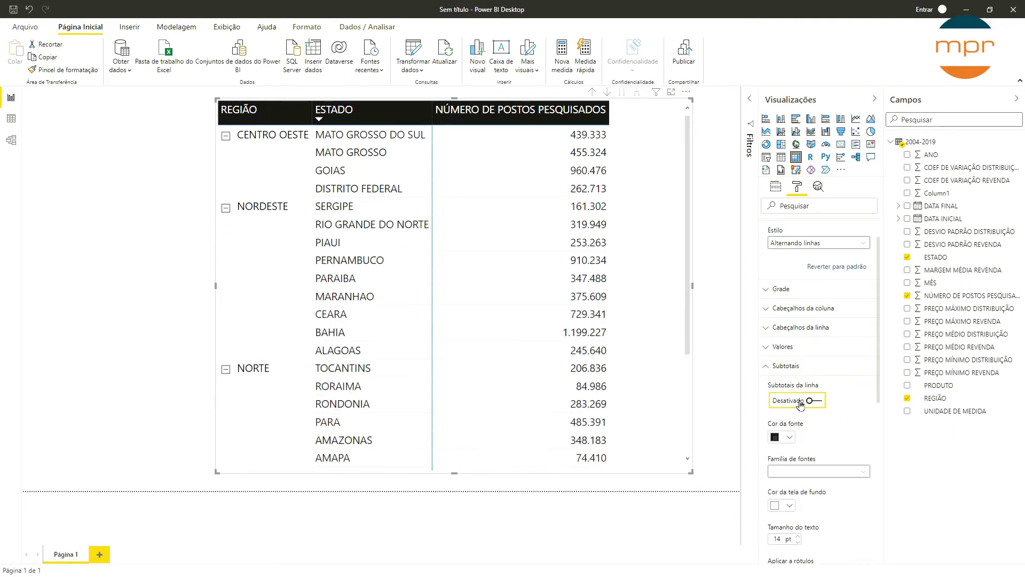
pyautogui.scroll(-3, 421, 263)
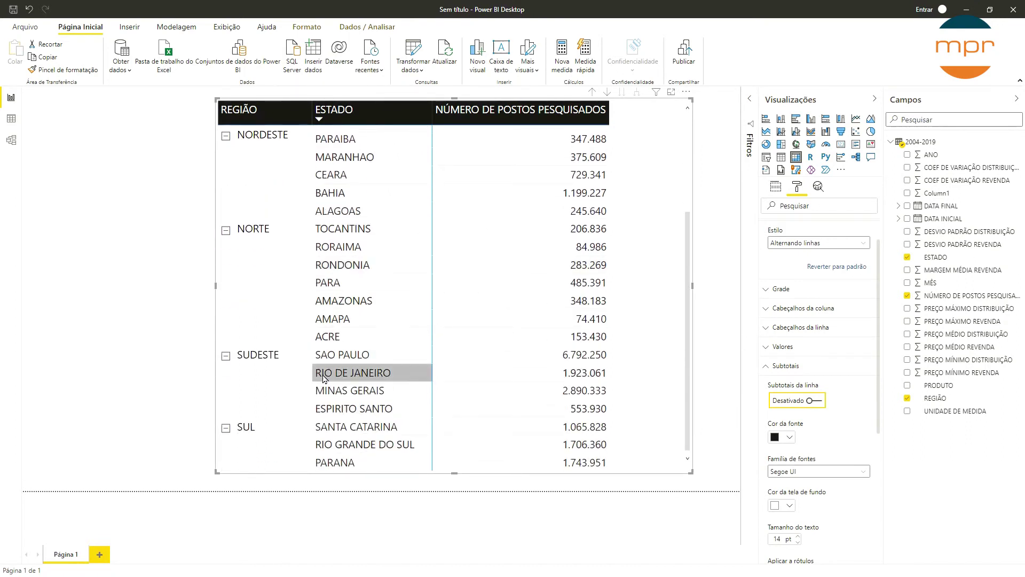
pyautogui.scroll(3, 363, 321)
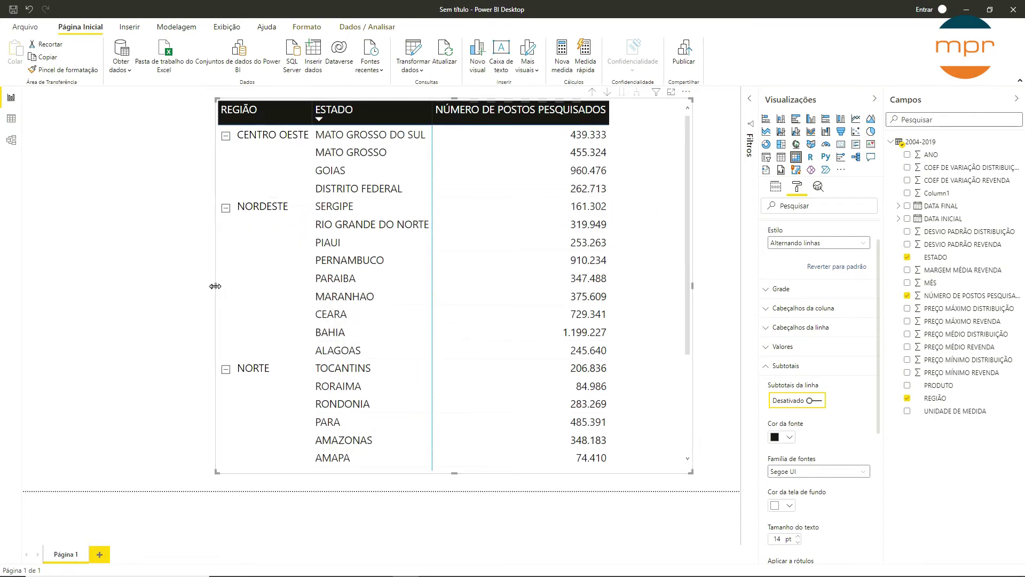
pyautogui.moveTo(216, 285); pyautogui.dragTo(185, 294)
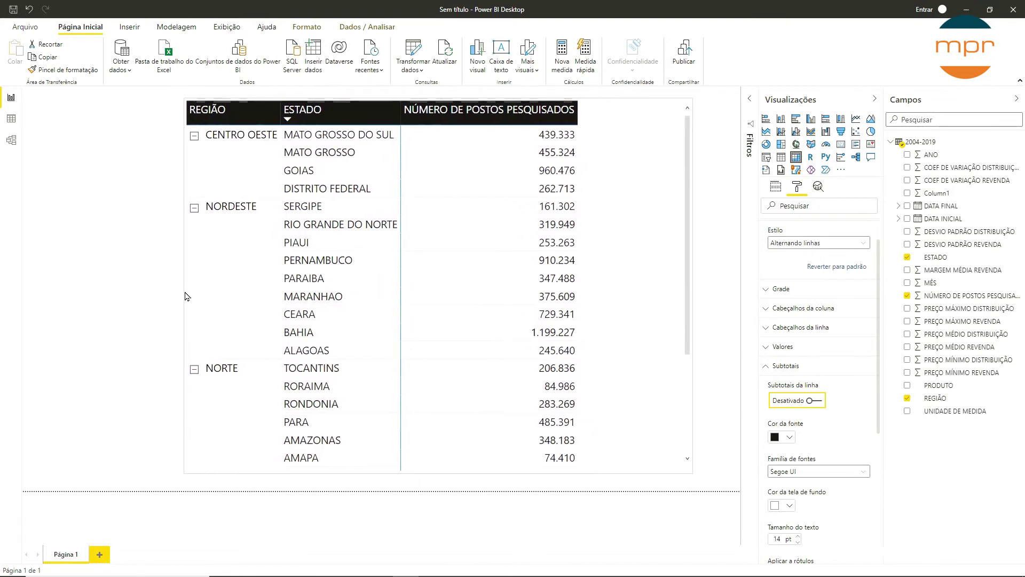
# Step: Switch to Excel and add the PREÇO MÉDIO REVENDA field to the PivotTable's values
pyautogui.hotkey('alt', 'Tab')
pyautogui.click(342, 272)
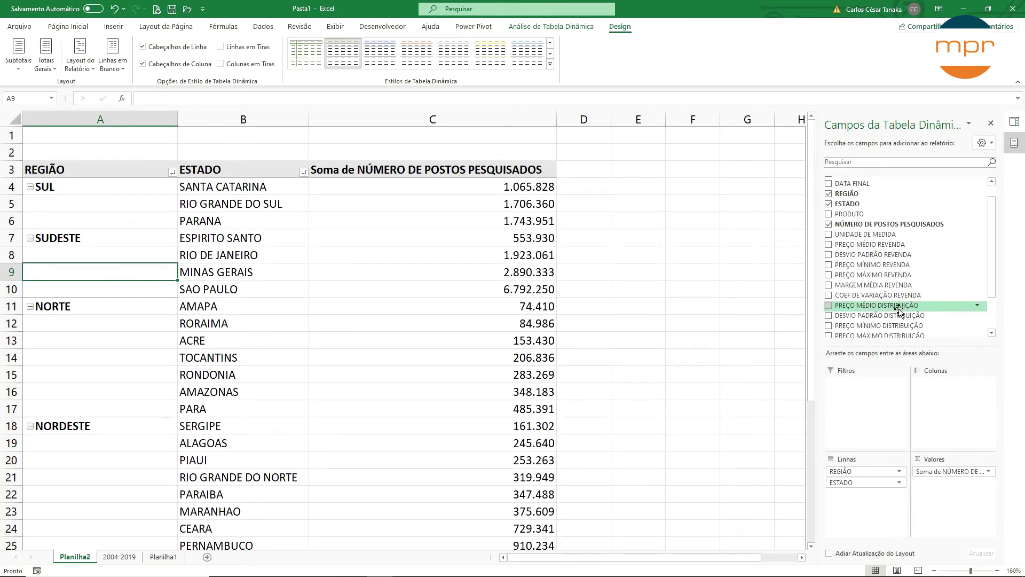
pyautogui.scroll(-1, 881, 307)
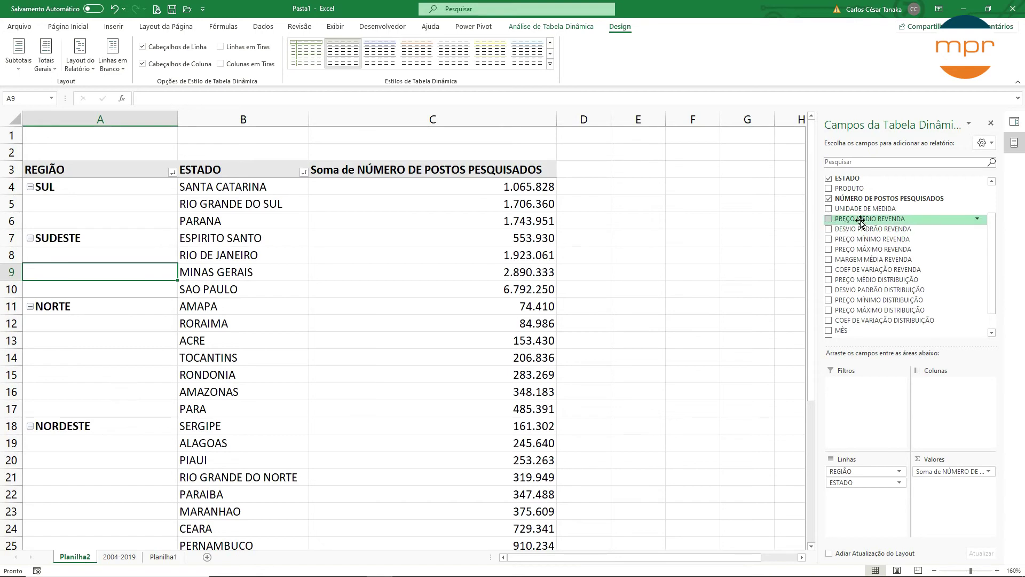
pyautogui.moveTo(862, 220); pyautogui.dragTo(944, 498)
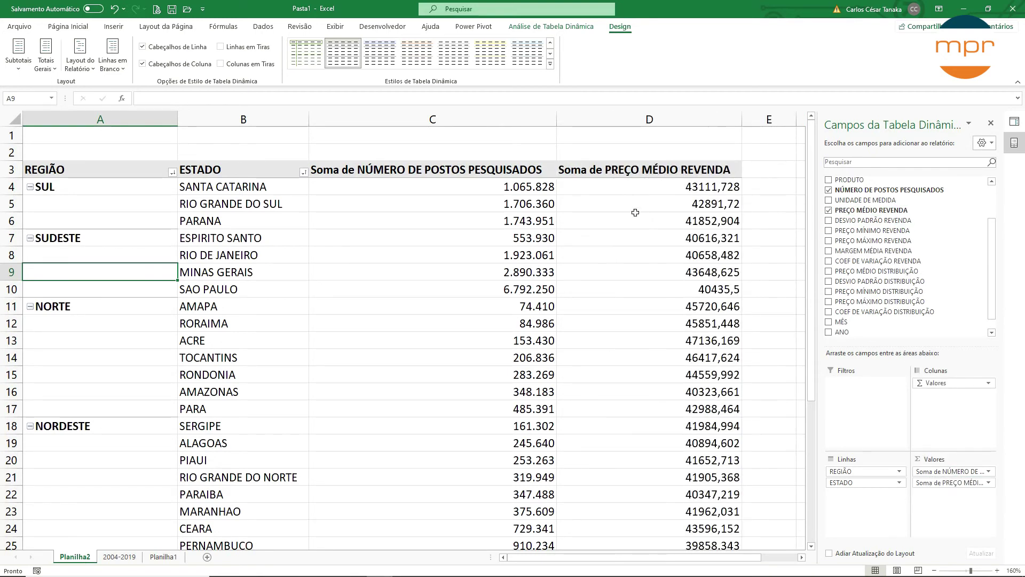
# Step: Summarize the PivotTable's PREÇO MÉDIO REVENDA values by average (Média)
pyautogui.moveTo(702, 203)
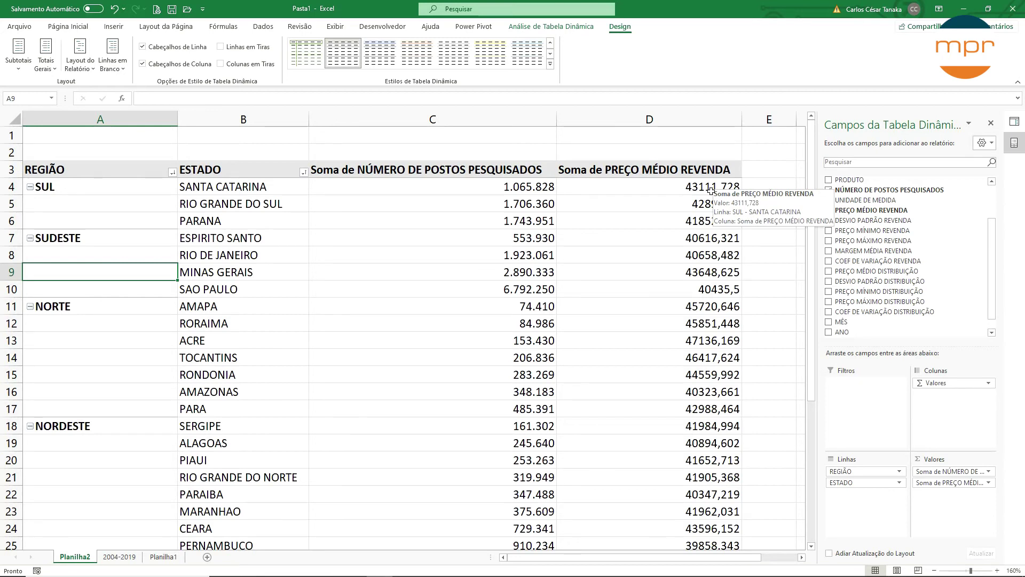
pyautogui.rightClick(683, 169)
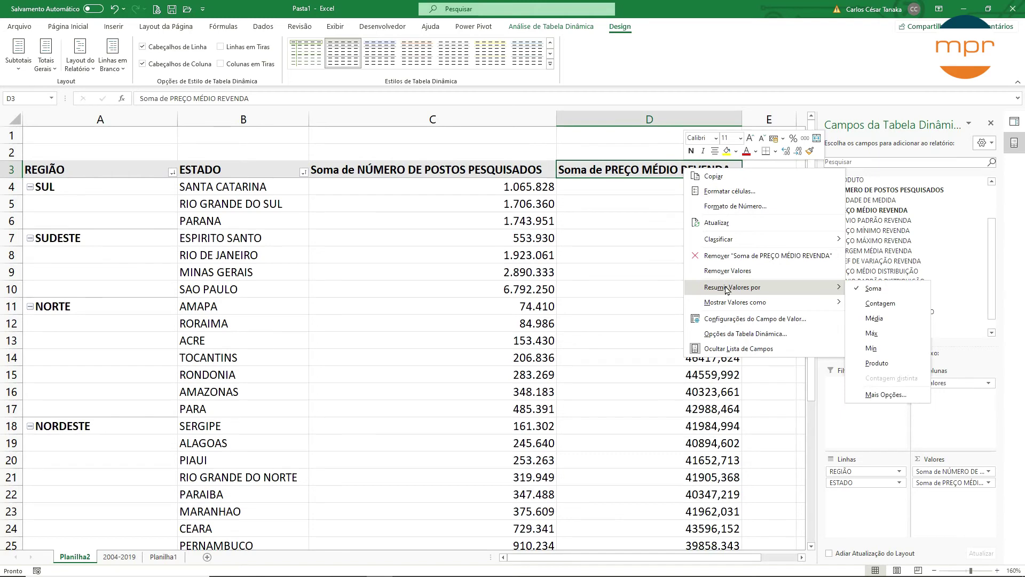
pyautogui.click(876, 318)
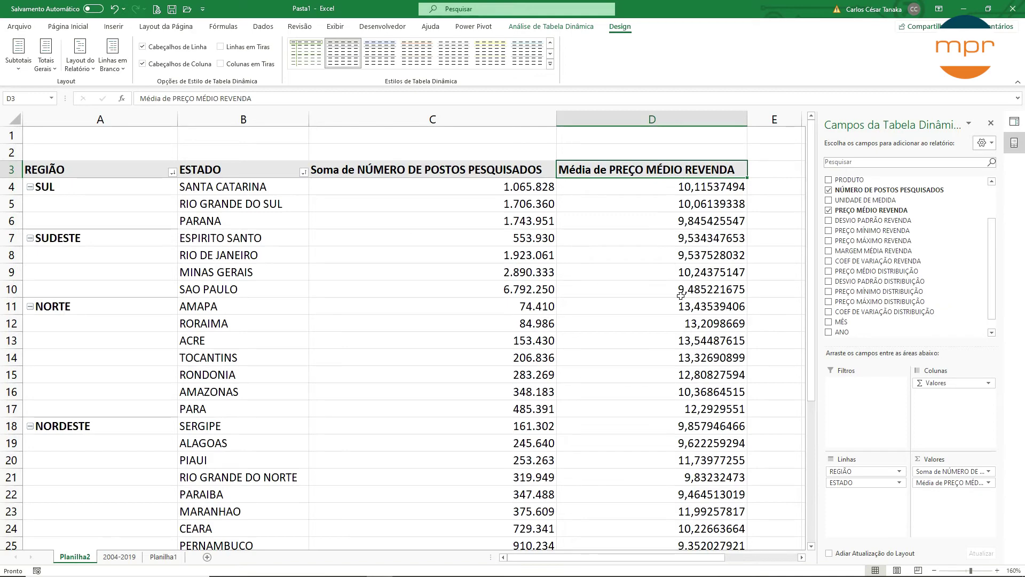
# Step: Format the Média de PREÇO MÉDIO REVENDA value field as Número with 2 decimal places
pyautogui.rightClick(661, 171)
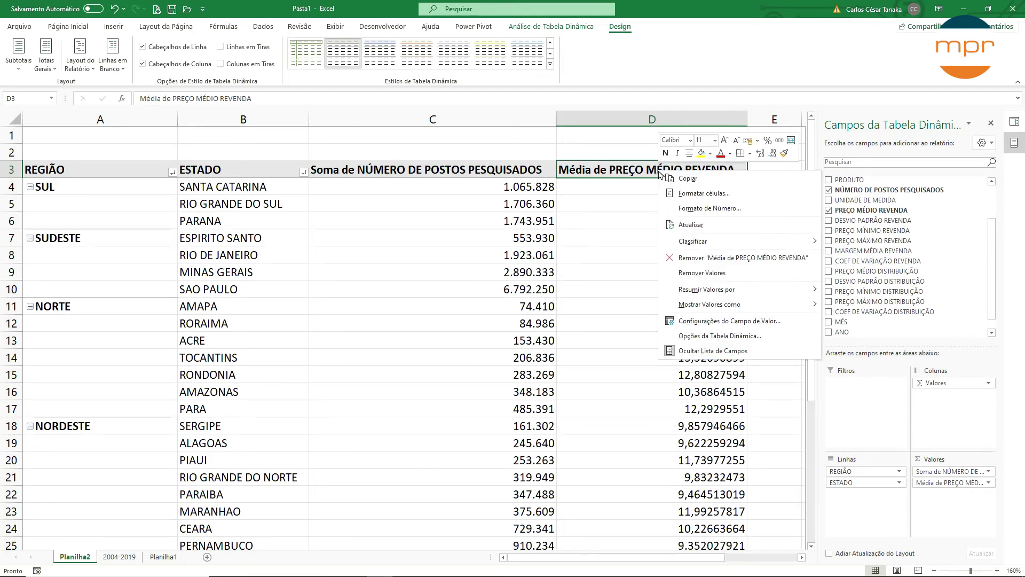
pyautogui.click(711, 321)
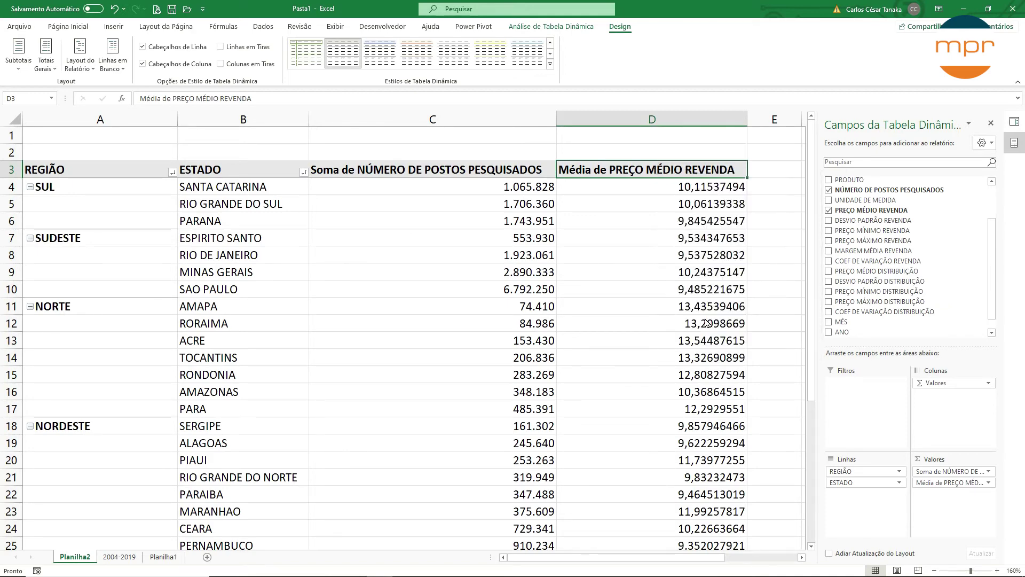
pyautogui.click(641, 386)
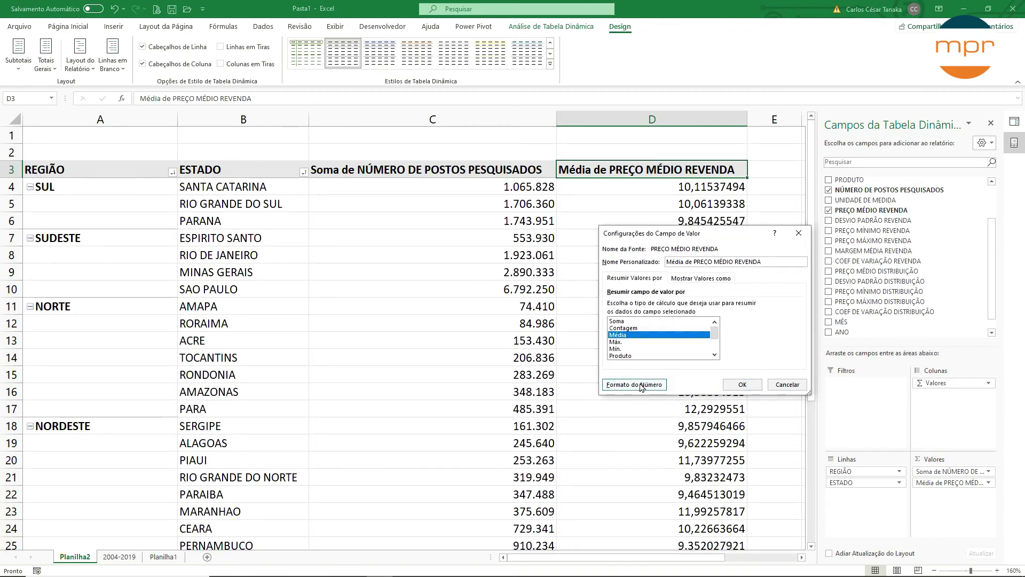
pyautogui.click(587, 238)
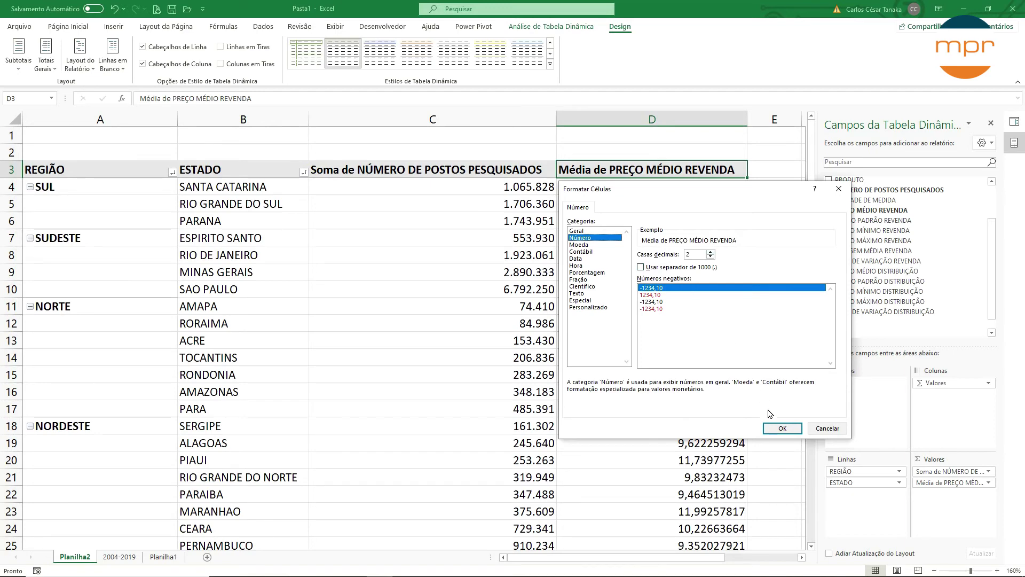
pyautogui.click(772, 427)
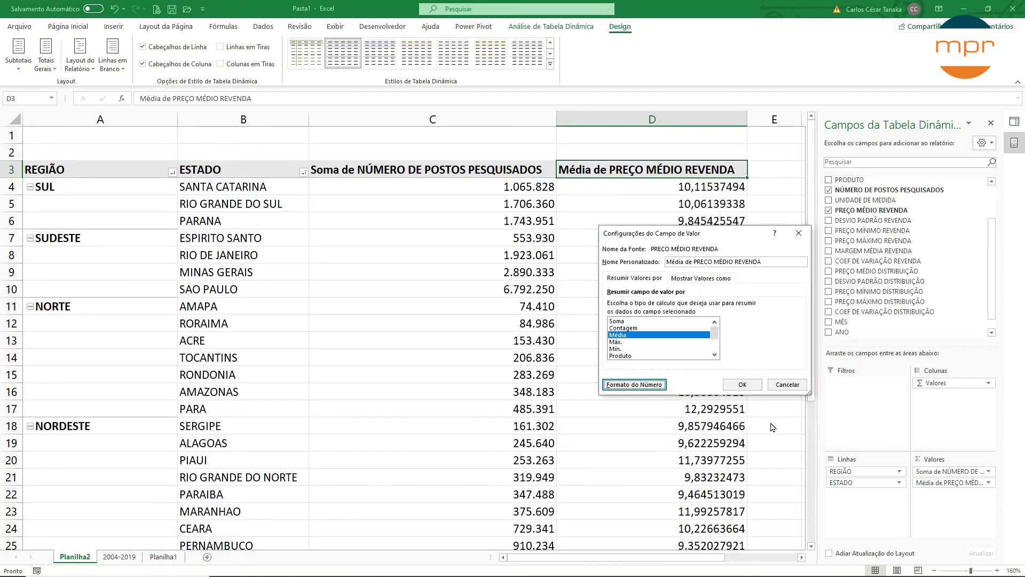
pyautogui.click(744, 385)
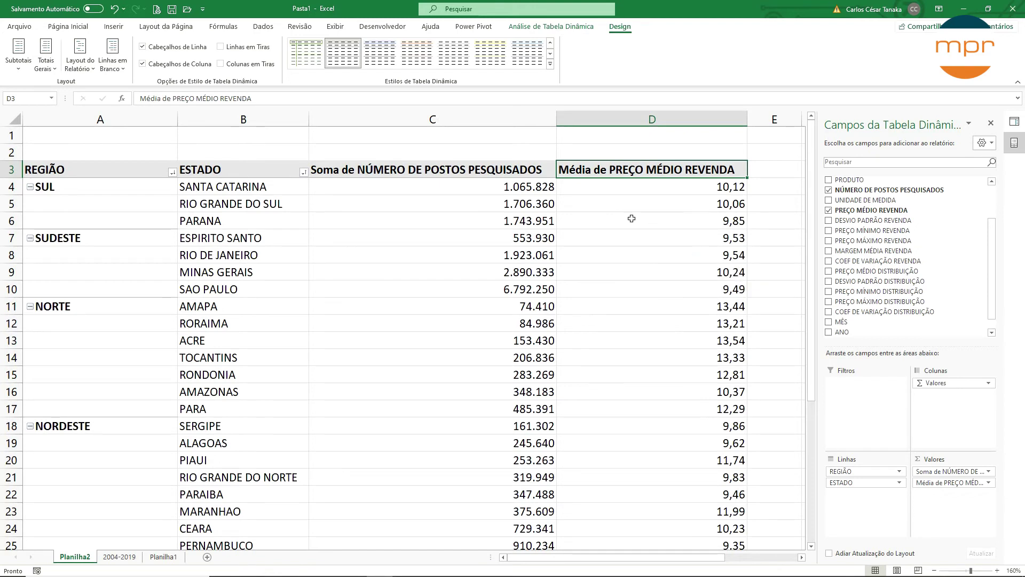
# Step: Rename the PivotTable's Soma de NÚMERO DE POSTOS PESQUISADOS header to "Nº de Postos Pesquisados" and autofit column C
pyautogui.click(342, 167)
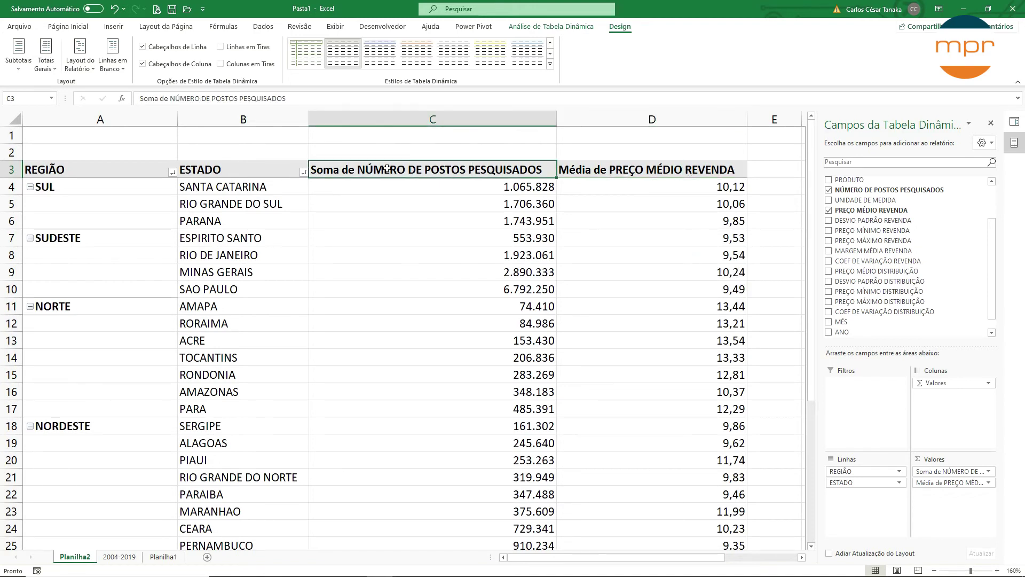
pyautogui.click(613, 174)
pyautogui.click(451, 173)
pyautogui.moveTo(476, 242)
pyautogui.write('N')
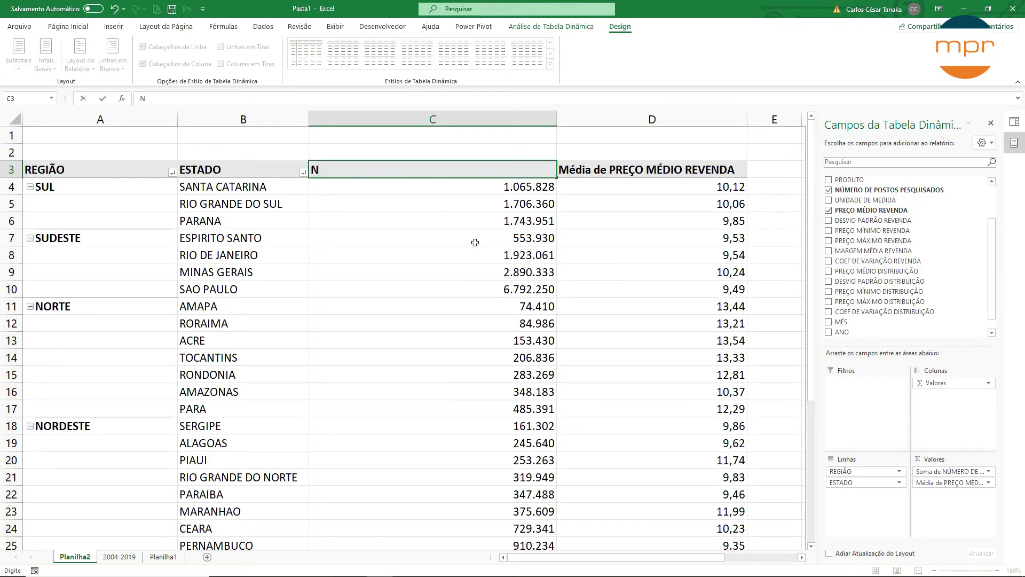
pyautogui.write('º de Postos p')
pyautogui.press('BackSpace')
pyautogui.press('BackSpace')
pyautogui.write('P')
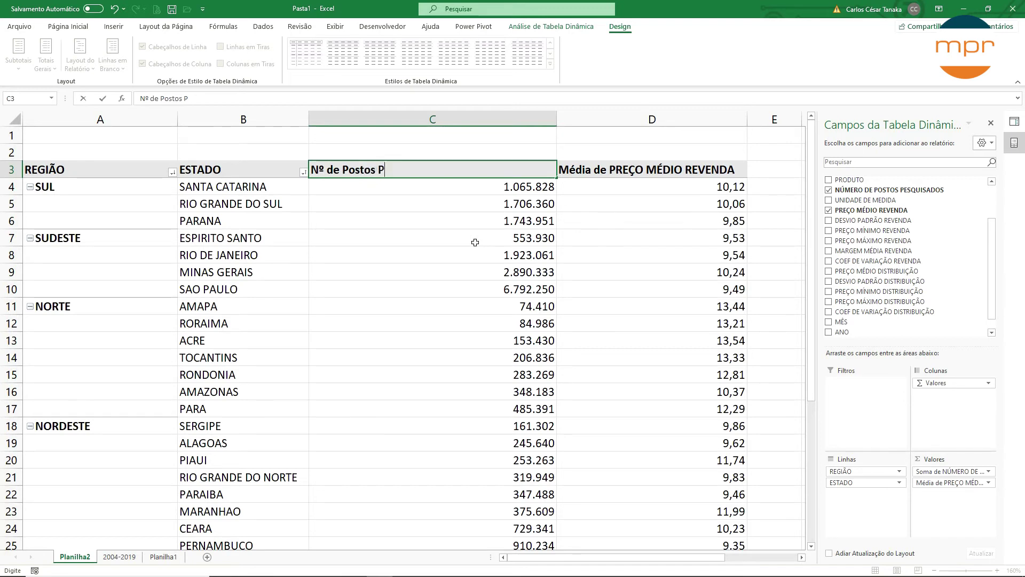
pyautogui.write('esquisados')
pyautogui.click(474, 242)
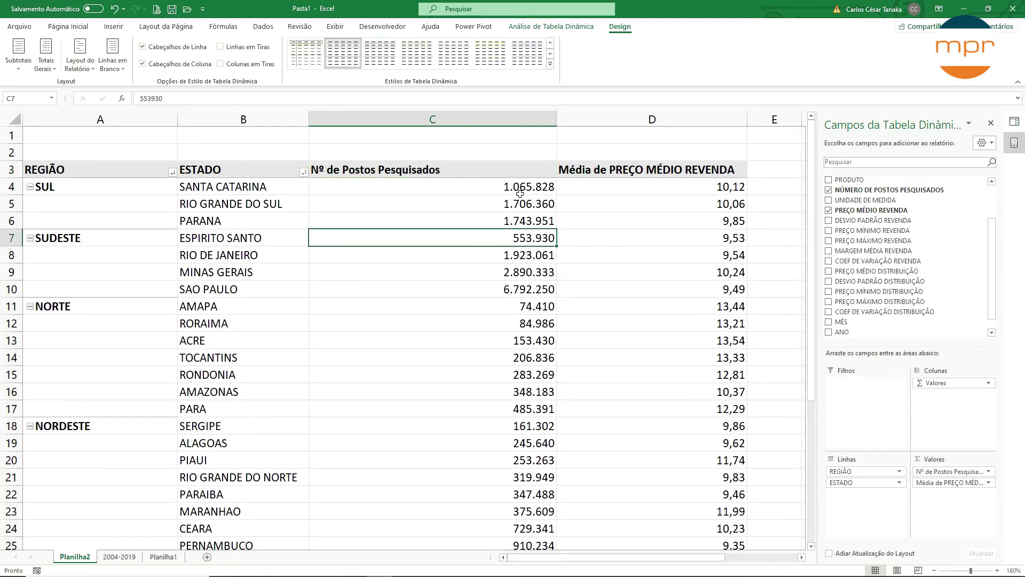
pyautogui.doubleClick(557, 119)
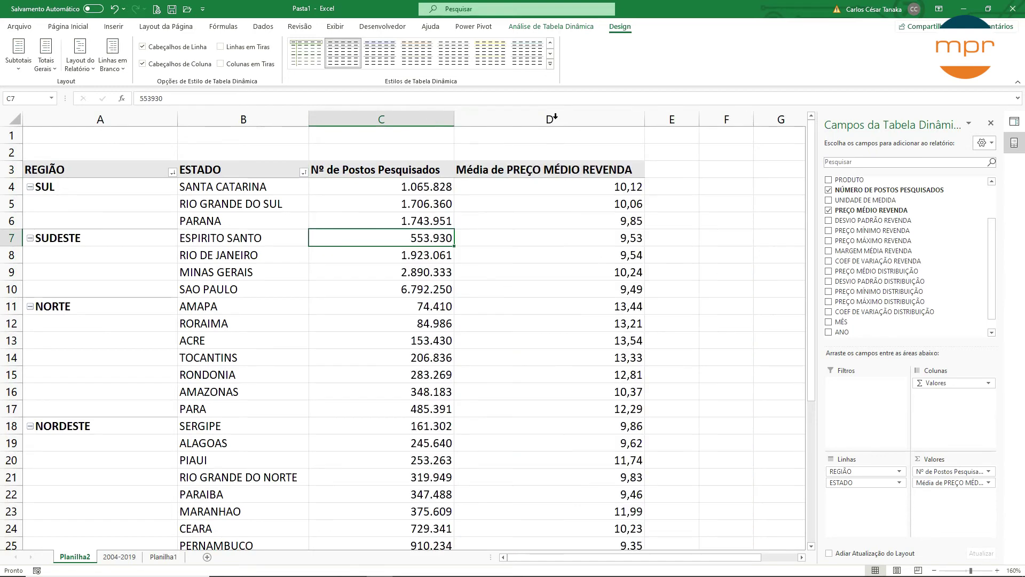
# Step: Rename the Média de PREÇO MÉDIO REVENDA header to "Preço Médio de Revenda" and narrow column D to fit it
pyautogui.click(540, 171)
pyautogui.write('Preço Mé')
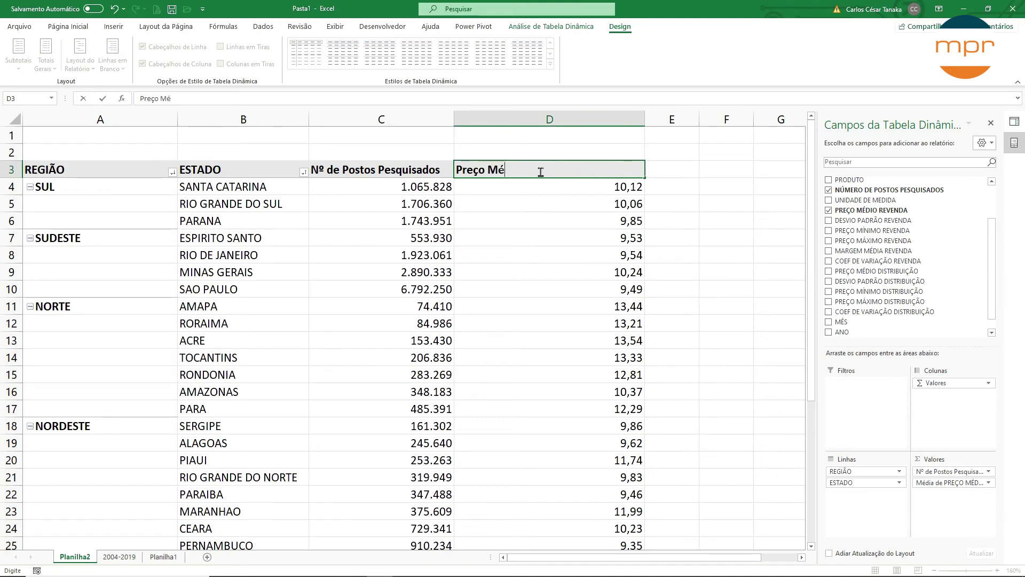
pyautogui.write('dio de Revenda')
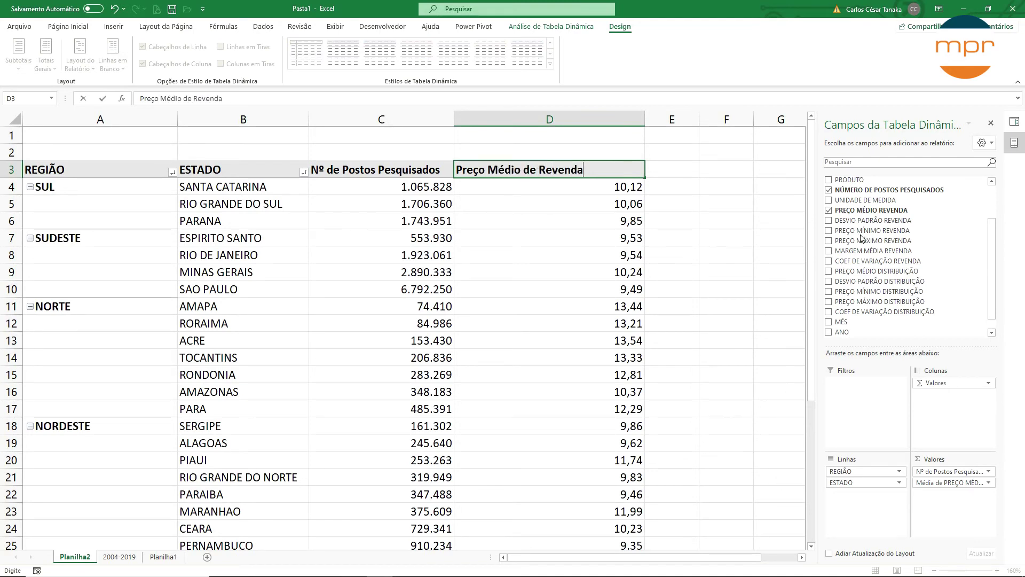
pyautogui.press('Return')
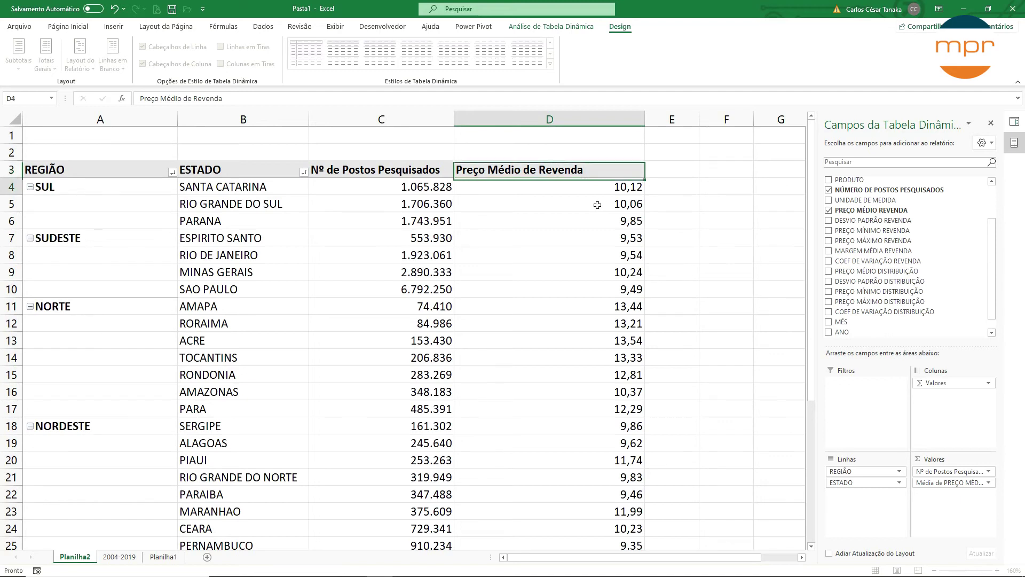
pyautogui.moveTo(647, 122); pyautogui.dragTo(597, 122)
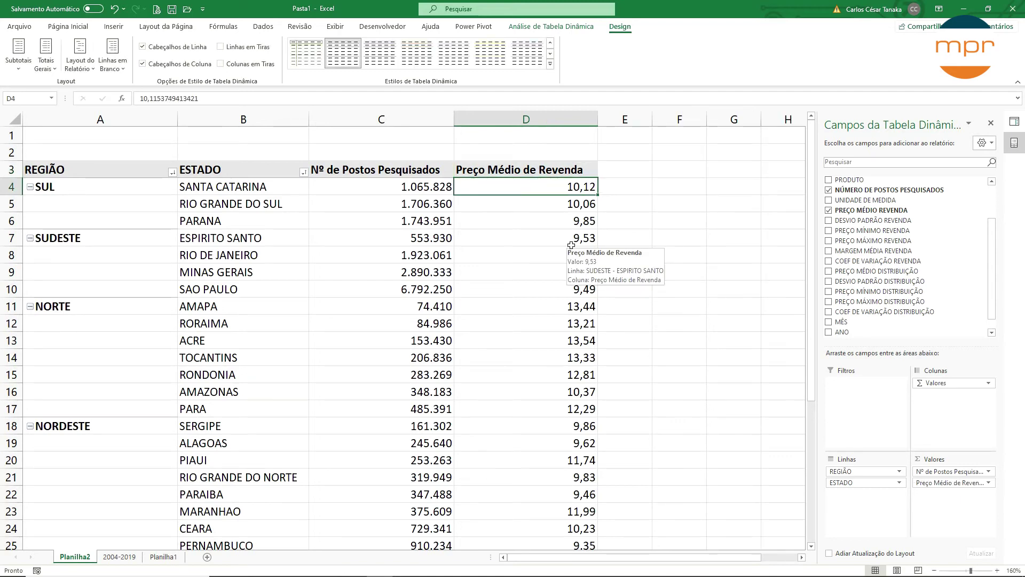
# Step: Switch to Power BI, add PREÇO MÉDIO REVENDA to the matrix's values and widen the matrix to show the new column
pyautogui.hotkey('alt', 'Tab')
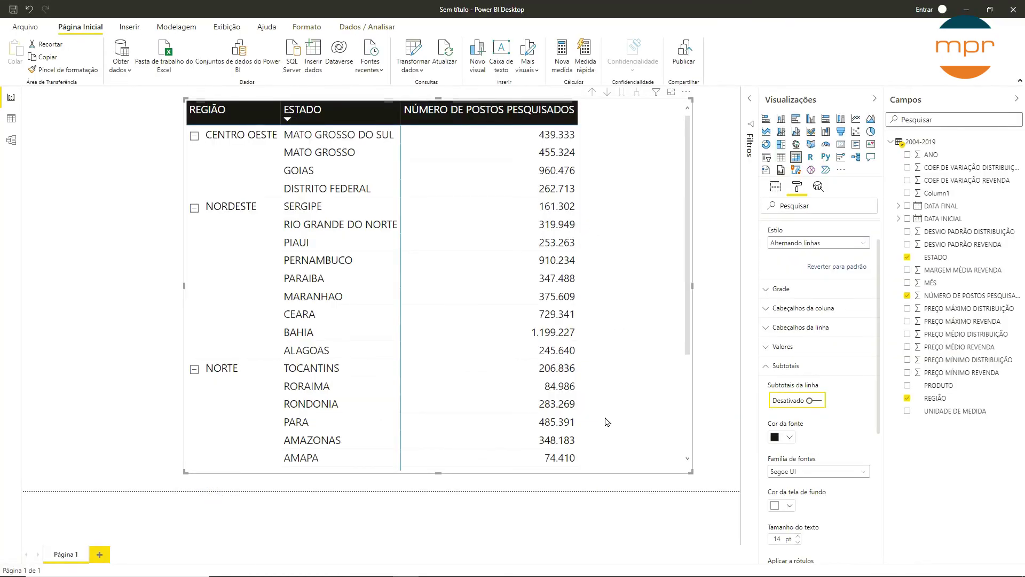
pyautogui.click(776, 188)
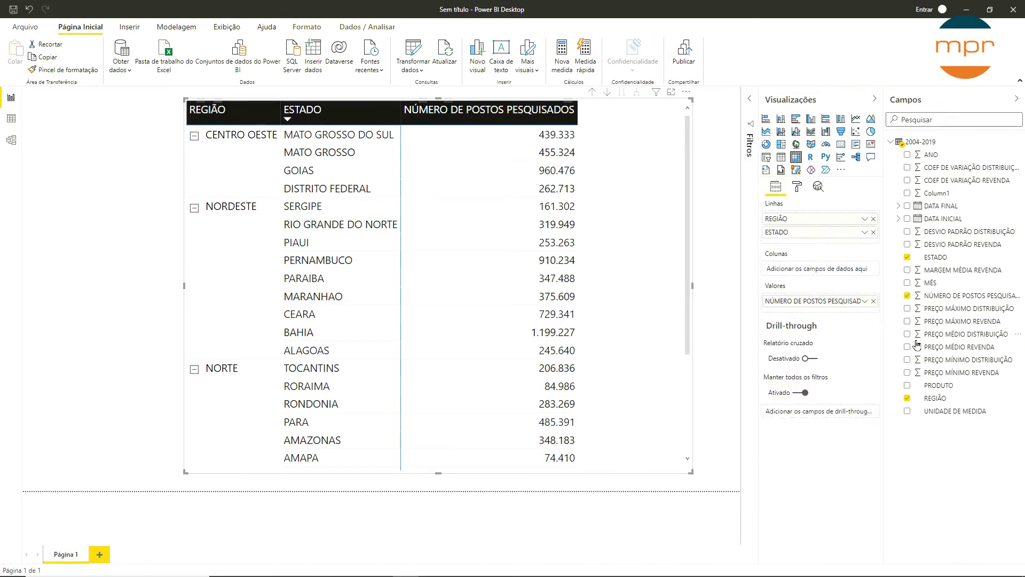
pyautogui.moveTo(964, 347); pyautogui.dragTo(838, 313)
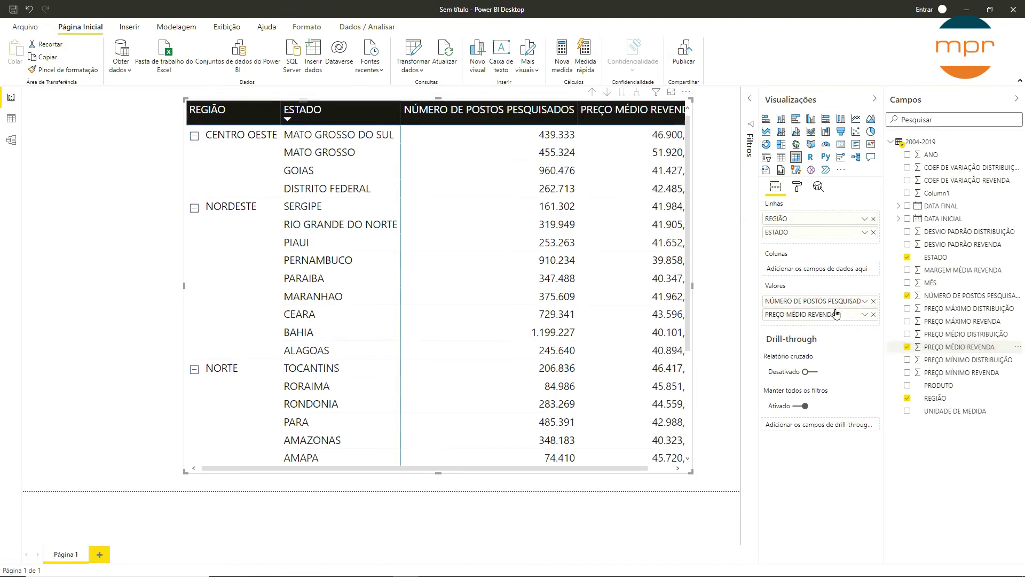
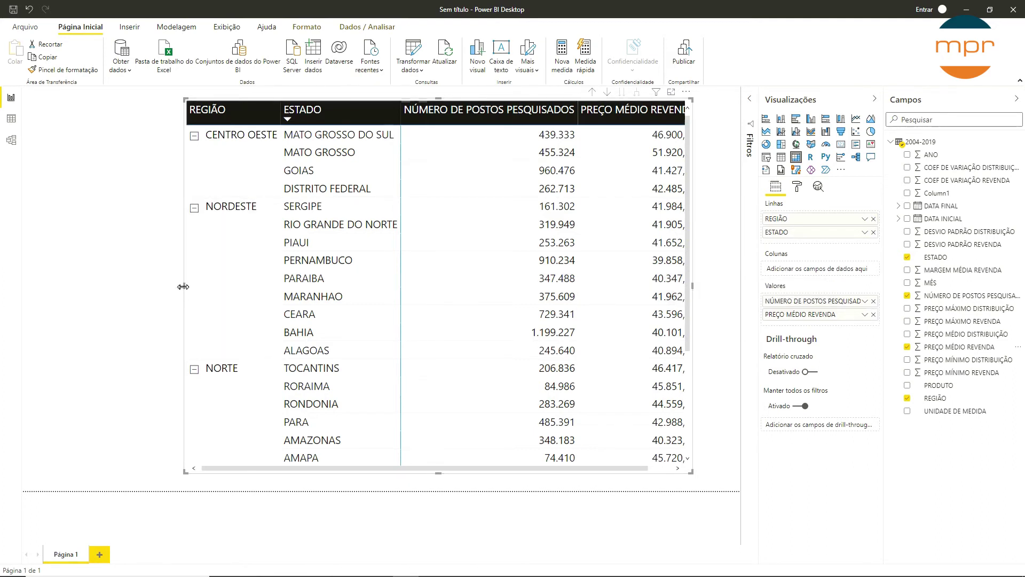
pyautogui.moveTo(184, 287); pyautogui.dragTo(150, 286)
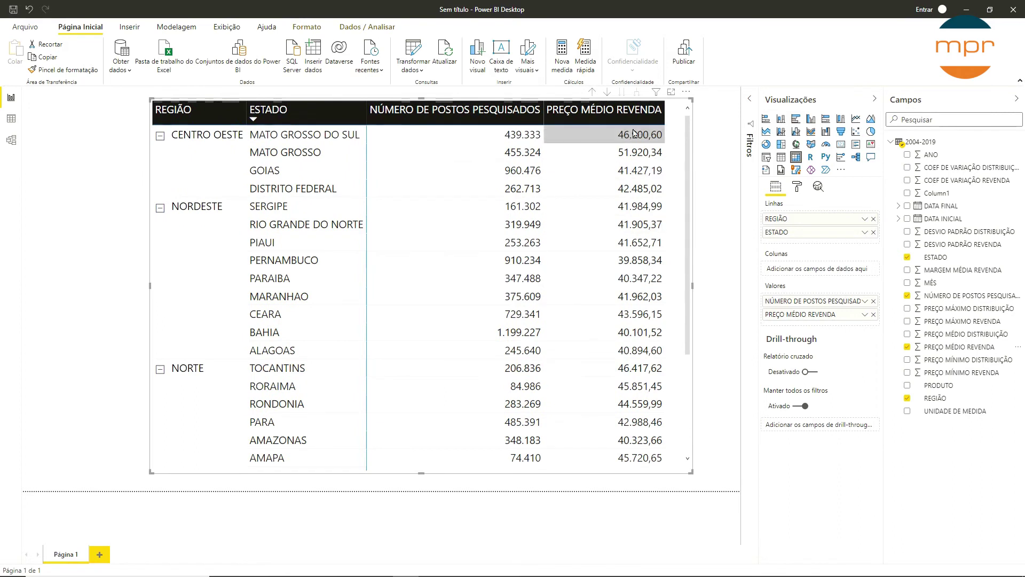
# Step: Summarize the matrix's PREÇO MÉDIO REVENDA values by average (Média) and widen the matrix to fit the header
pyautogui.click(865, 315)
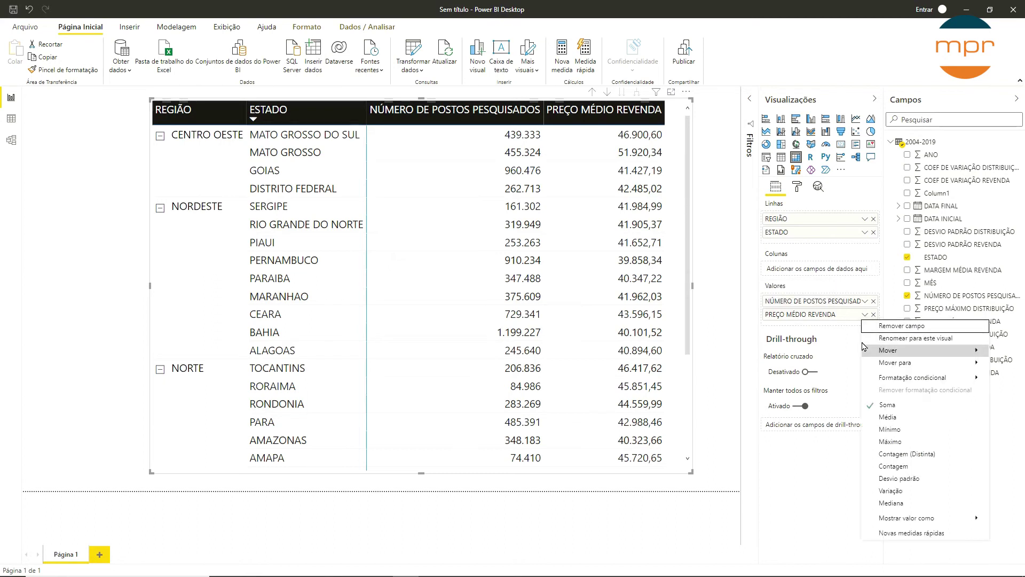
pyautogui.click(883, 417)
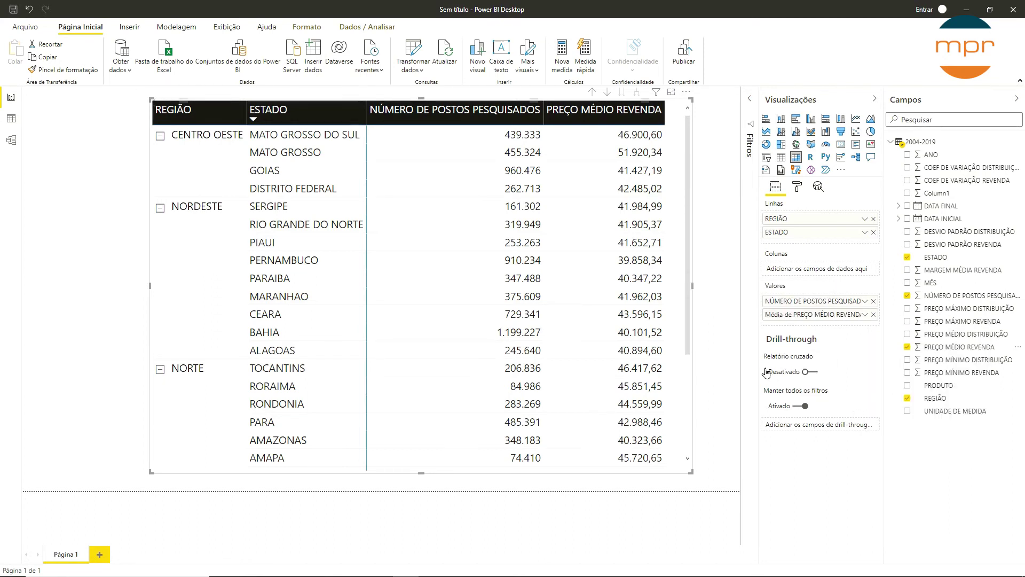
pyautogui.moveTo(693, 288); pyautogui.dragTo(733, 293)
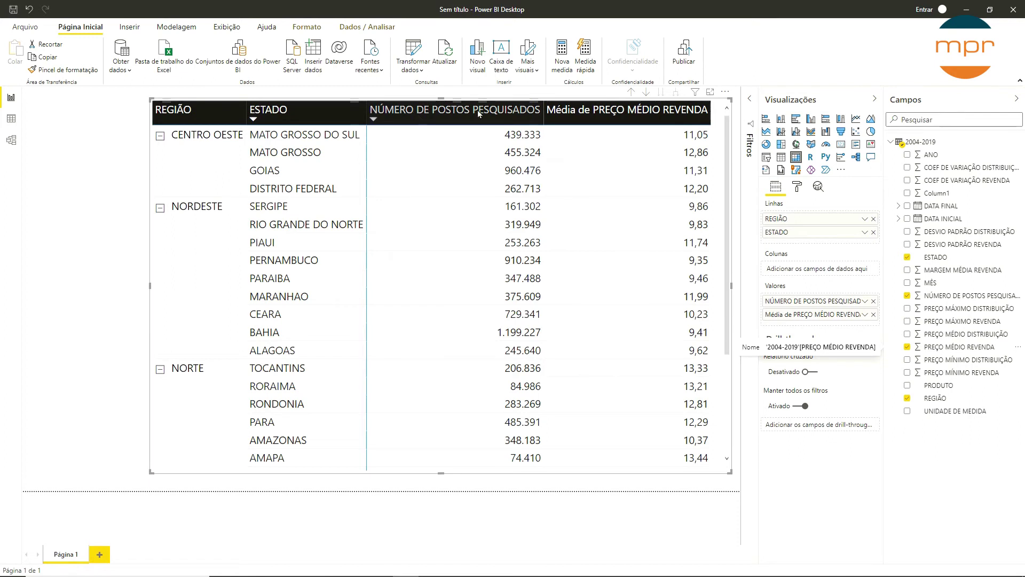
pyautogui.click(613, 115)
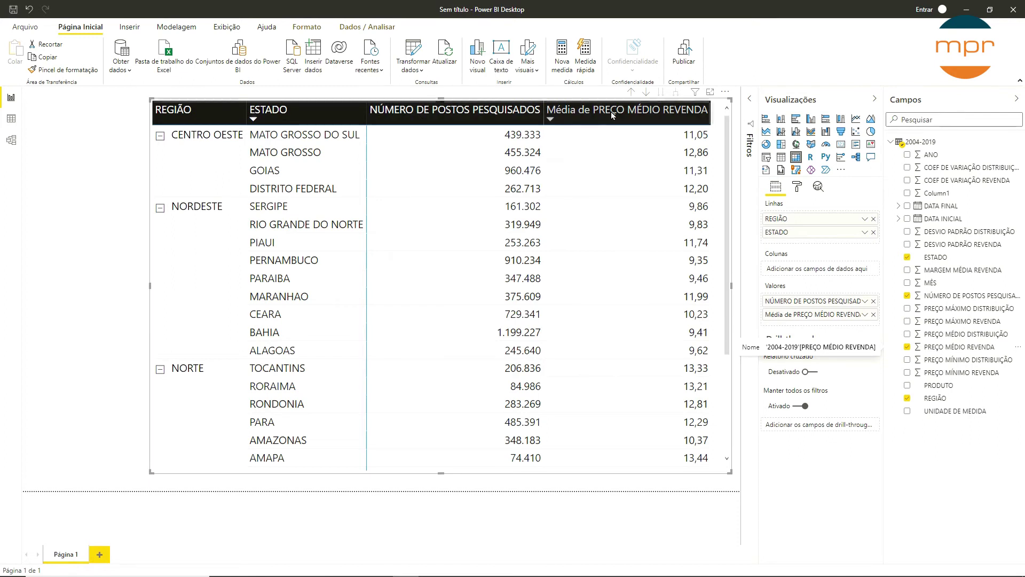
# Step: Rename the matrix's NÚMERO DE POSTOS PESQUISADOS value to "Nº de Postos Pesquisados" for this visual only
pyautogui.click(865, 302)
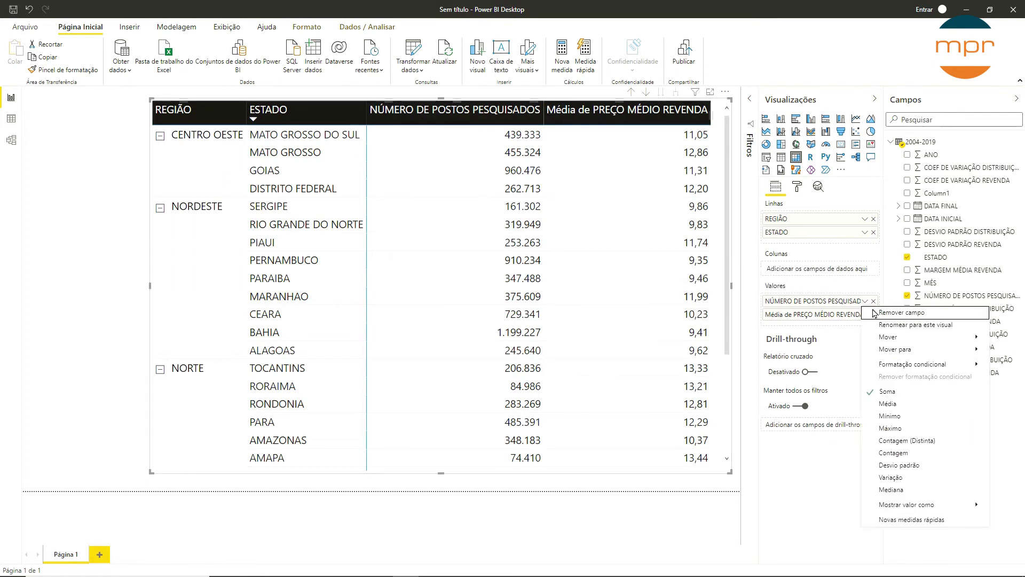
pyautogui.moveTo(895, 342)
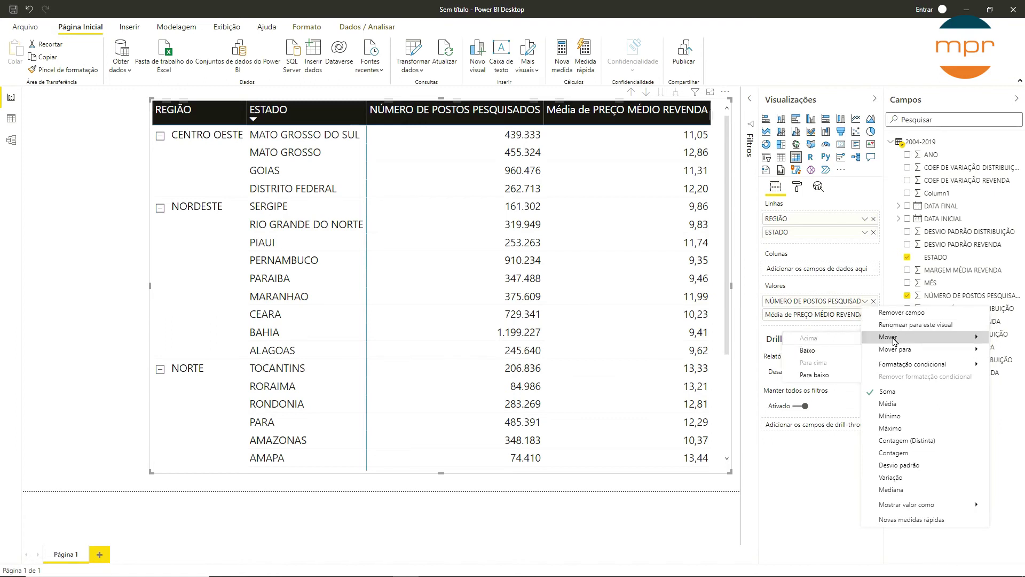
pyautogui.click(902, 325)
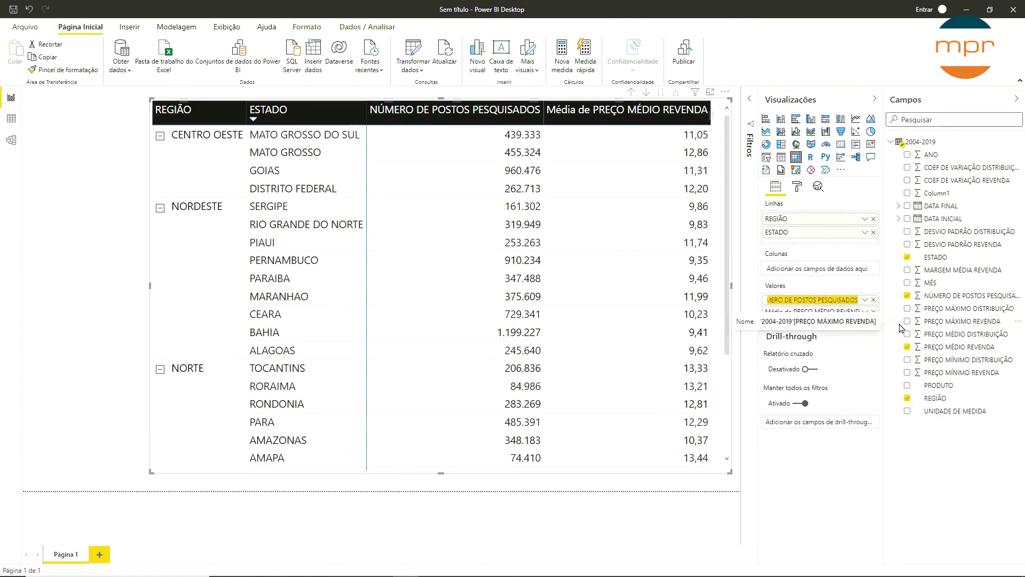
pyautogui.write('Nº de Po')
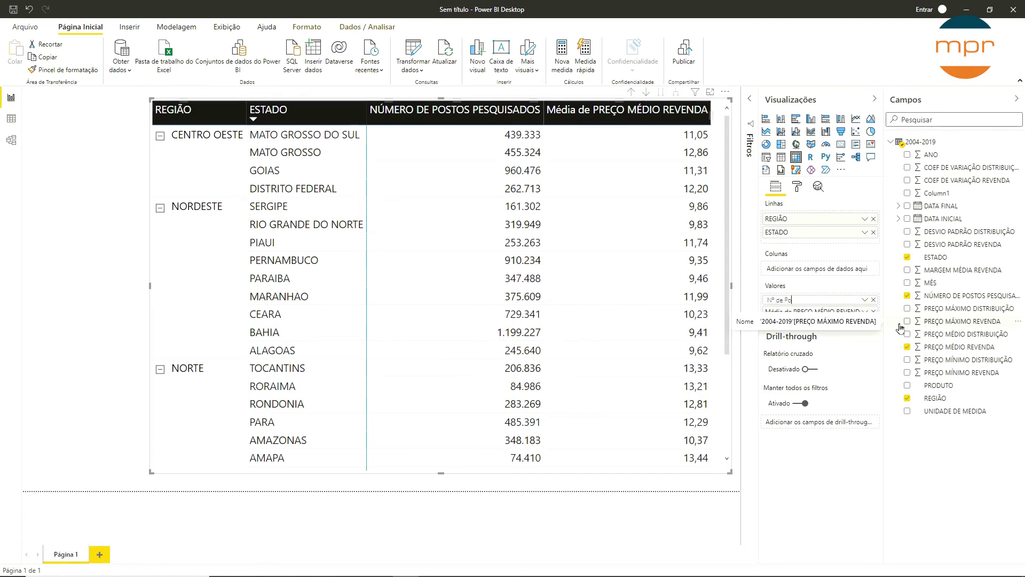
pyautogui.write('stos Pesquisados')
pyautogui.press('Return')
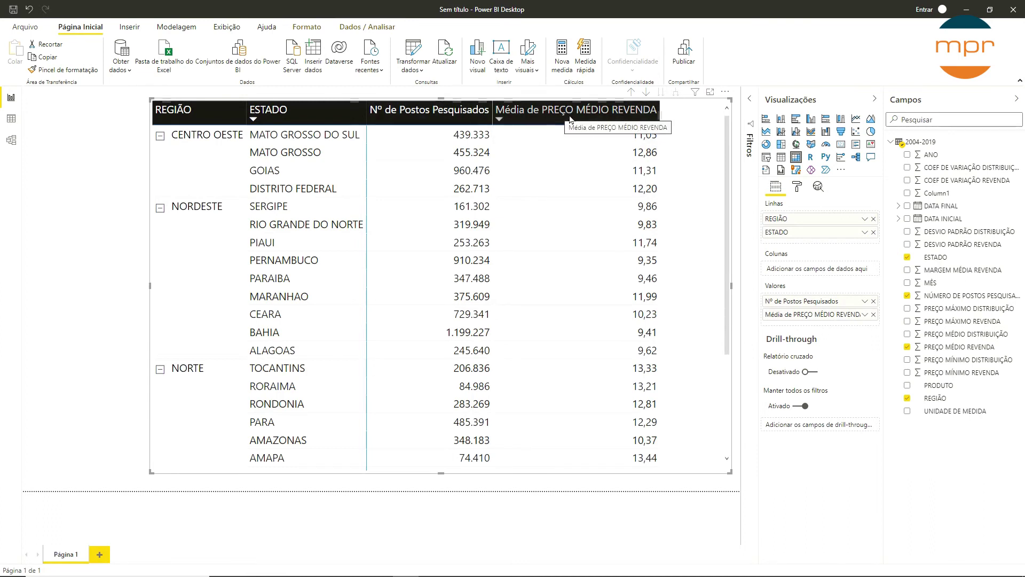
# Step: Rename the matrix's Média de PREÇO MÉDIO REVENDA value to "Preço Médio de Revenda" and narrow the matrix to fit its columns
pyautogui.click(866, 314)
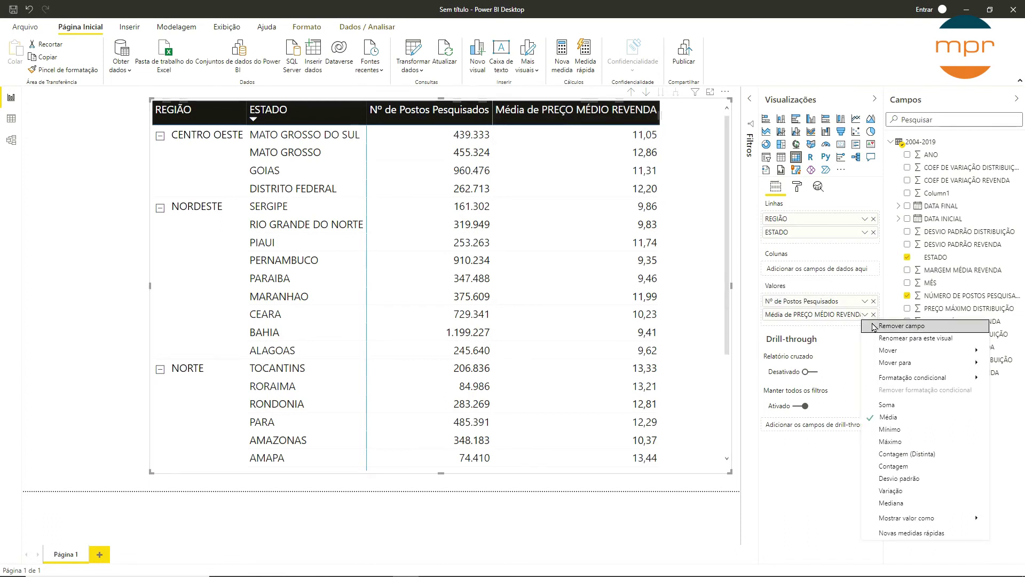
pyautogui.press('Escape')
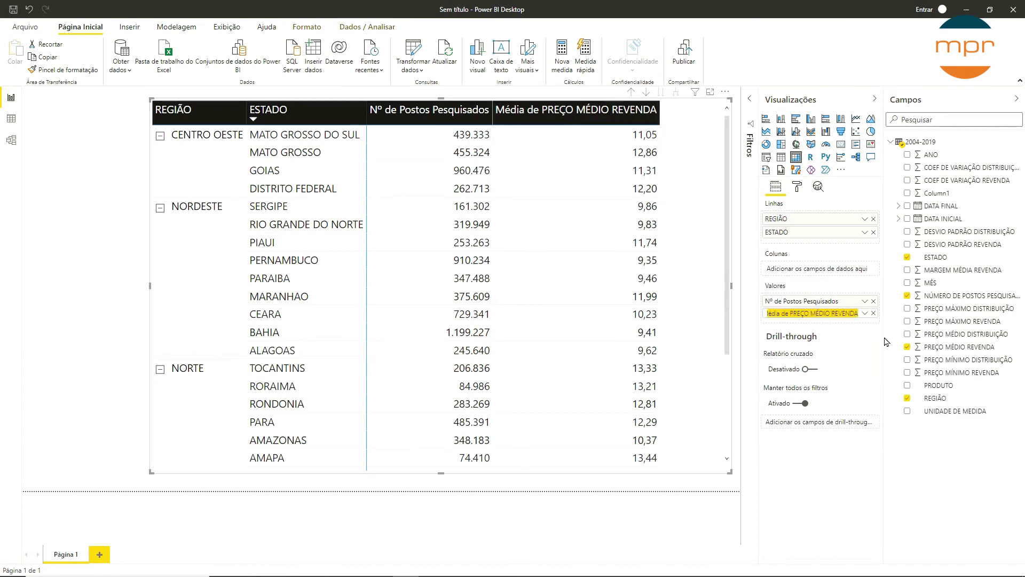
pyautogui.write('Preç')
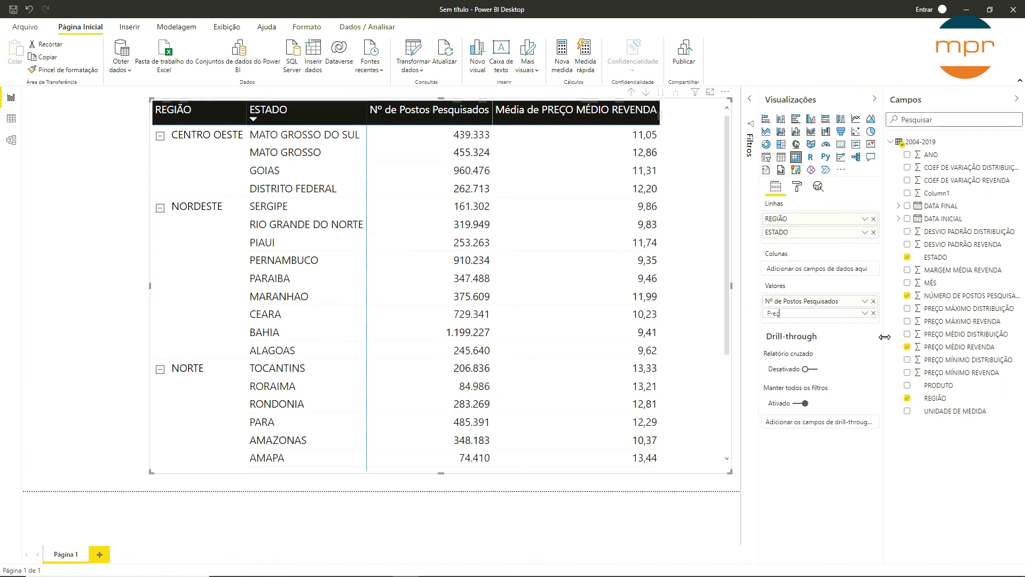
pyautogui.write('o Médio de Revenda')
pyautogui.press('Return')
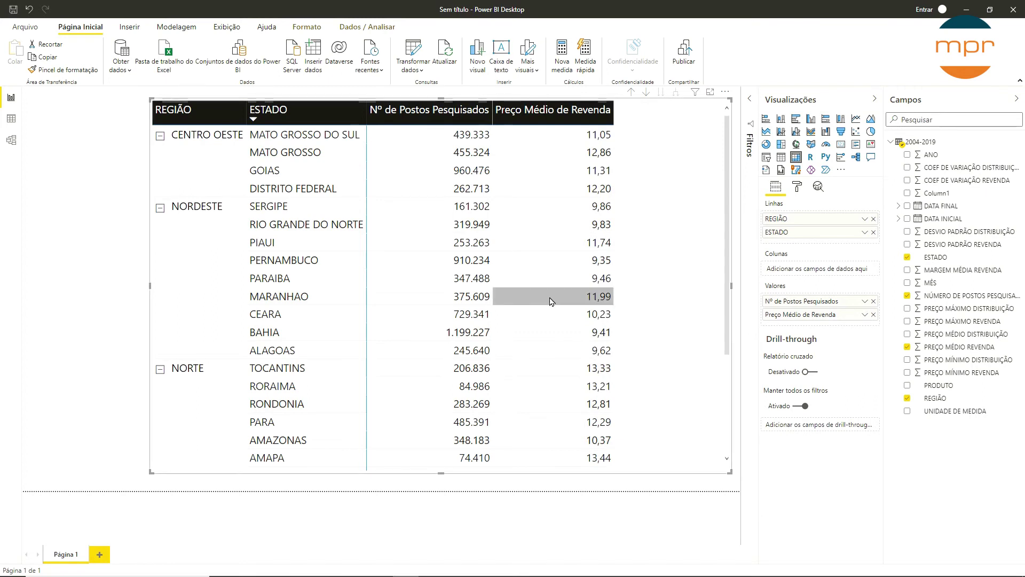
pyautogui.moveTo(150, 286); pyautogui.dragTo(238, 283)
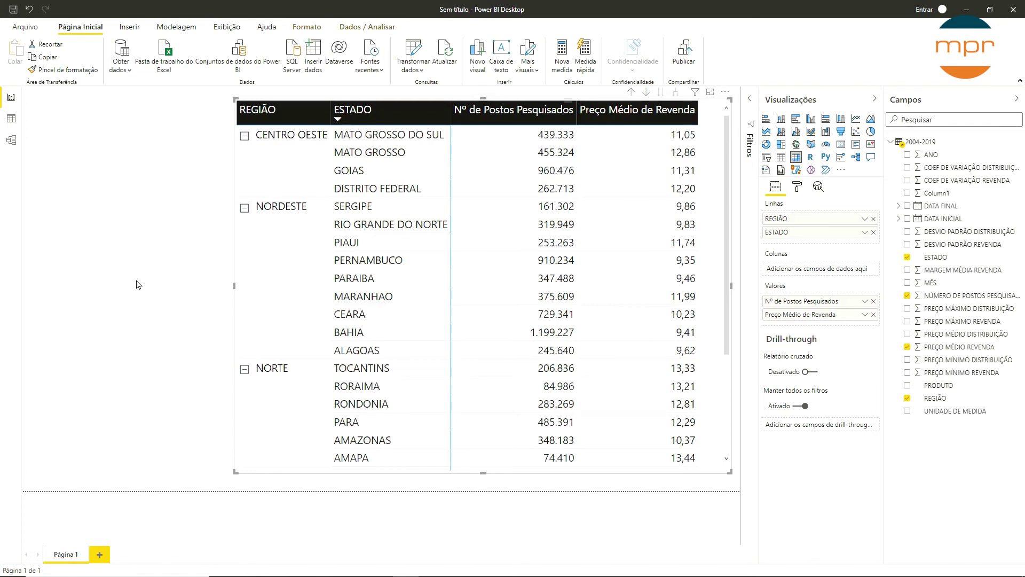
# Step: Switch to Excel, insert a PRODUTO slicer for the PivotTable and place it beside the Preço Médio de Revenda column
pyautogui.hotkey('alt', 'Tab')
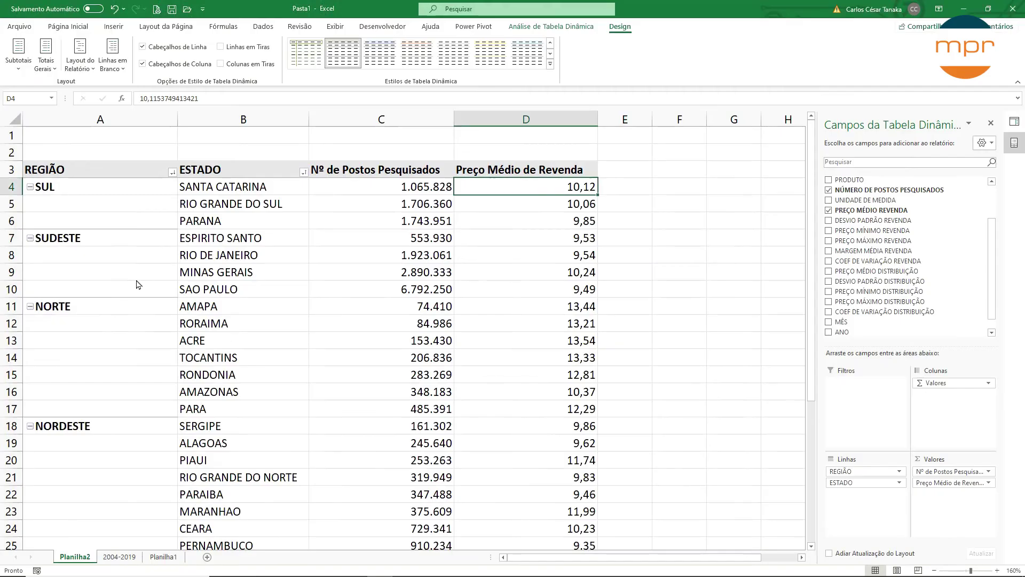
pyautogui.click(370, 238)
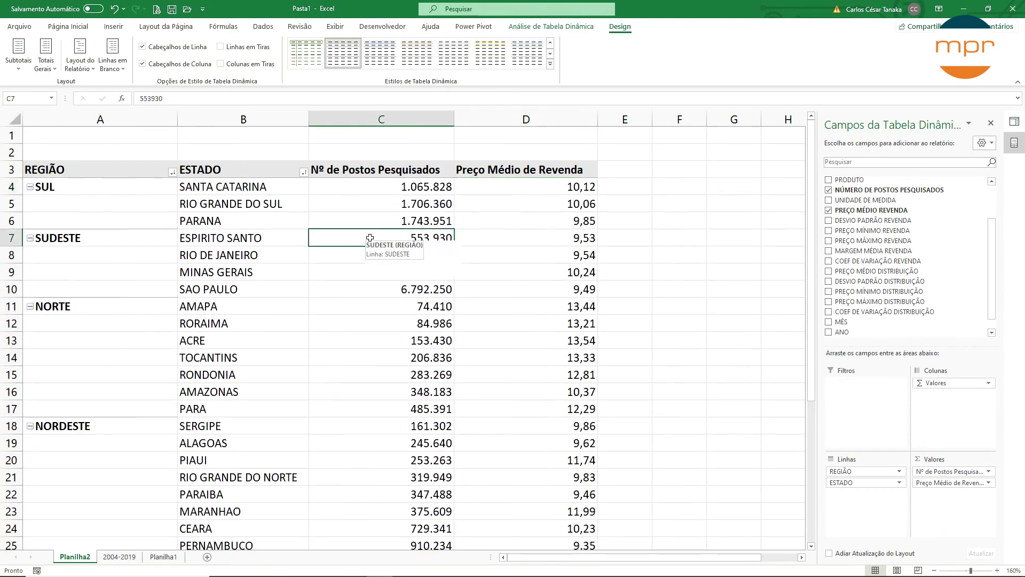
pyautogui.click(546, 30)
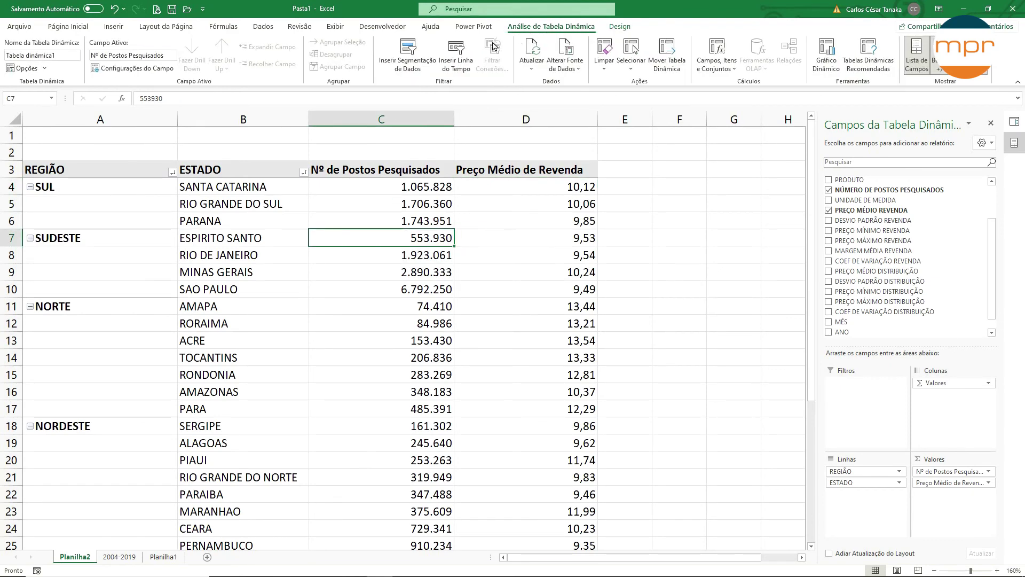
pyautogui.click(411, 54)
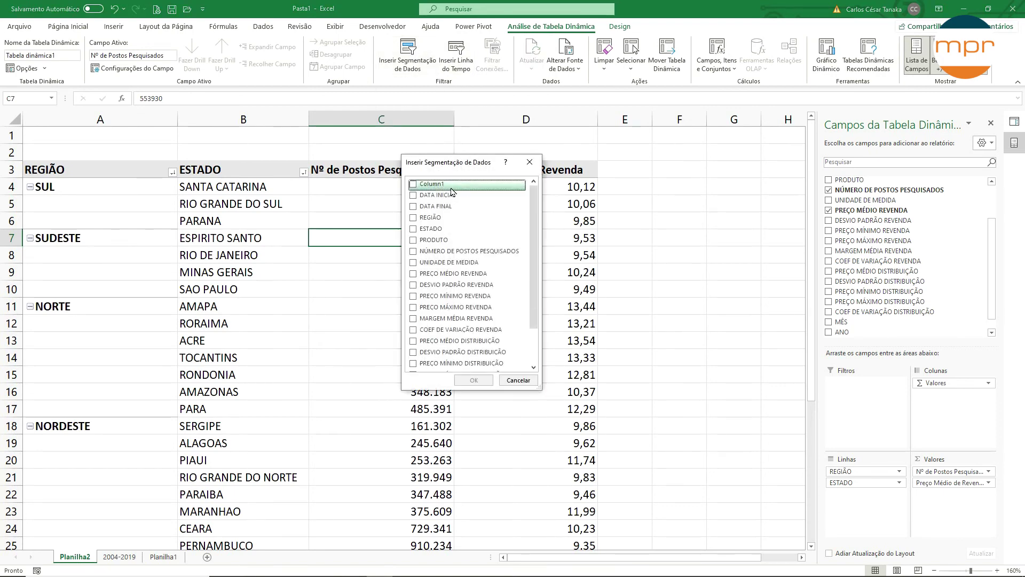
pyautogui.click(412, 240)
pyautogui.click(473, 380)
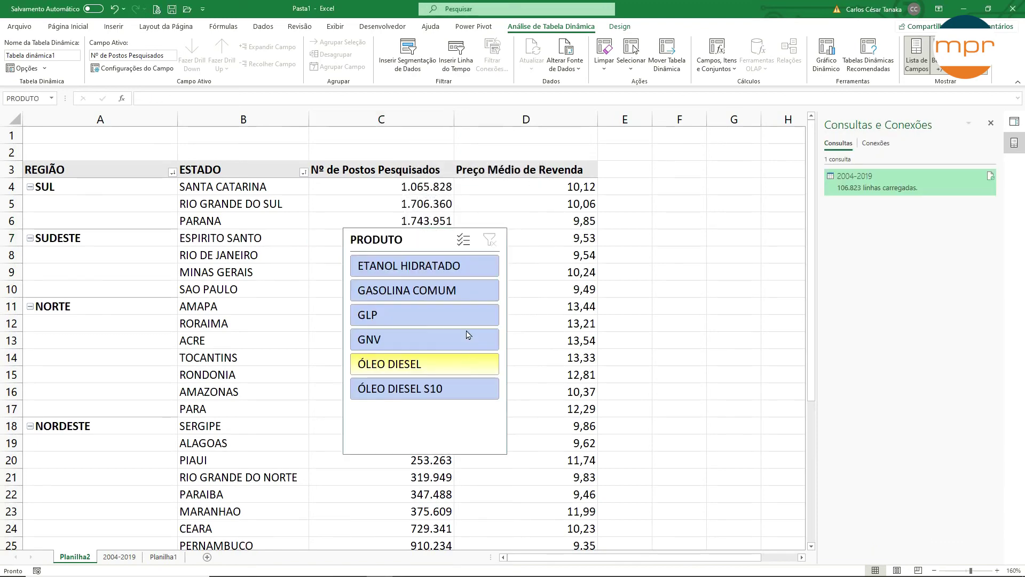
pyautogui.moveTo(415, 239); pyautogui.dragTo(683, 172)
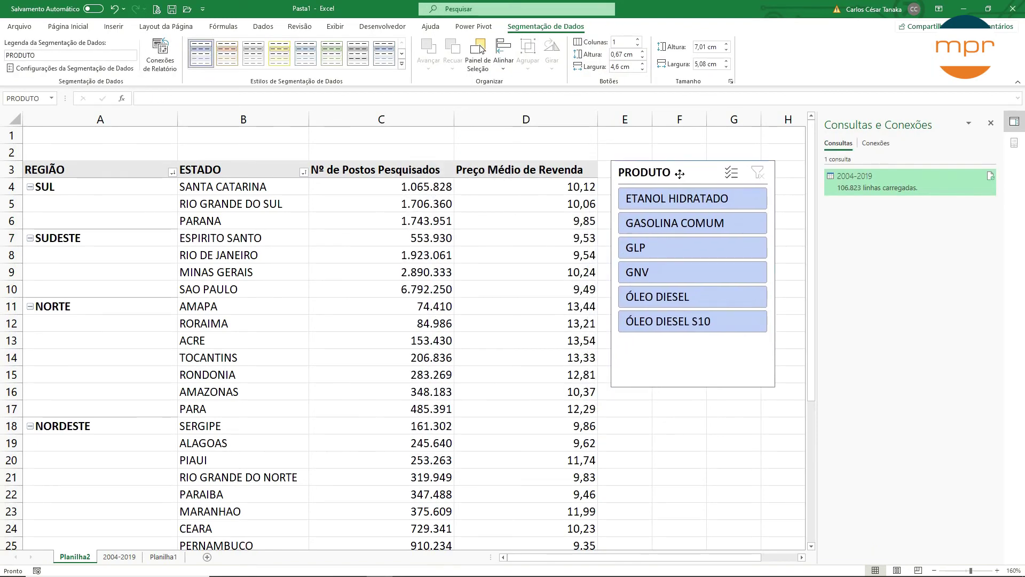
pyautogui.click(658, 140)
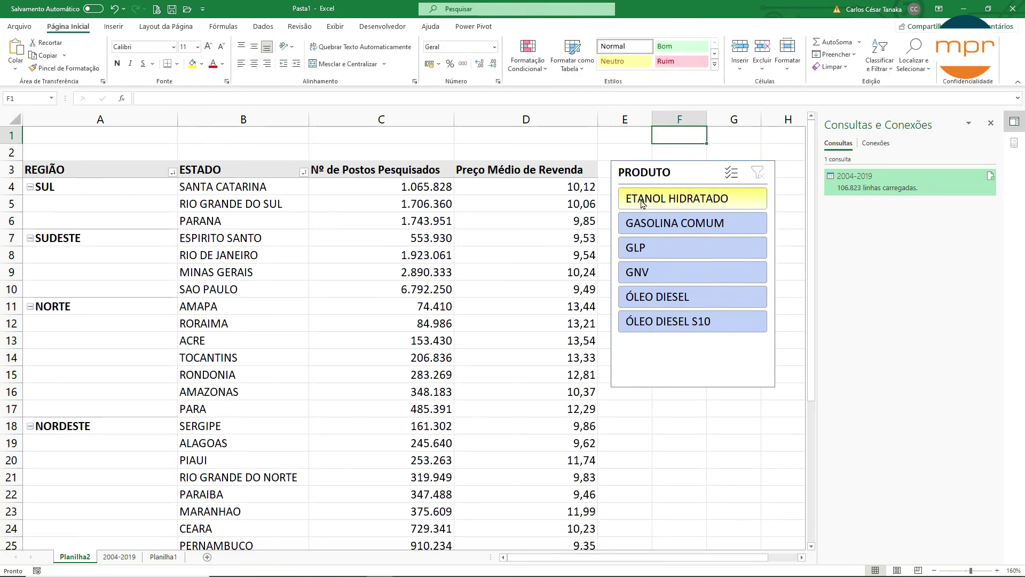
# Step: Filter the PivotTable by ETANOL HIDRATADO, switch to GASOLINA COMUM with added products using the PRODUTO slicer, and clear the filter
pyautogui.click(661, 201)
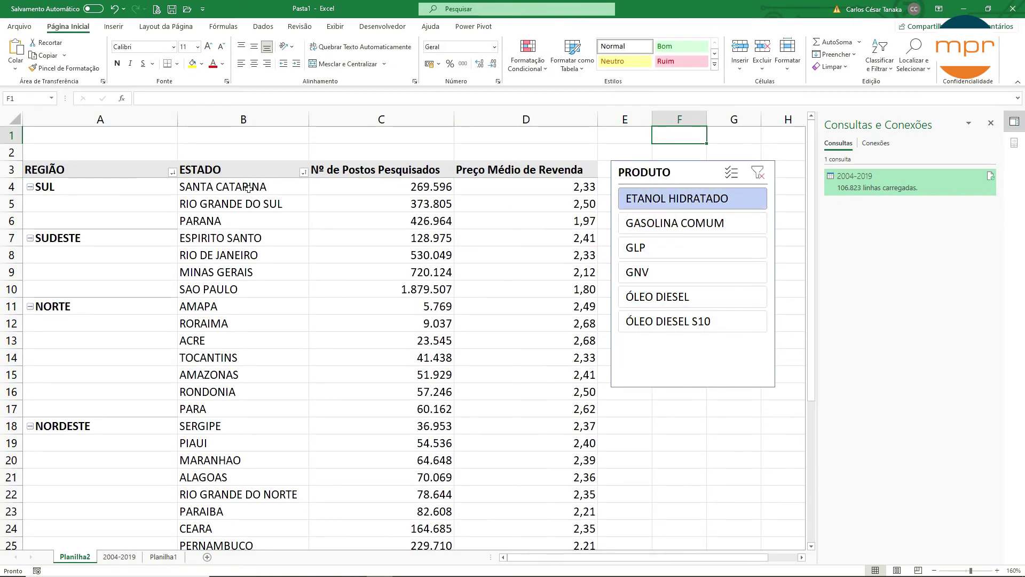
pyautogui.click(677, 224)
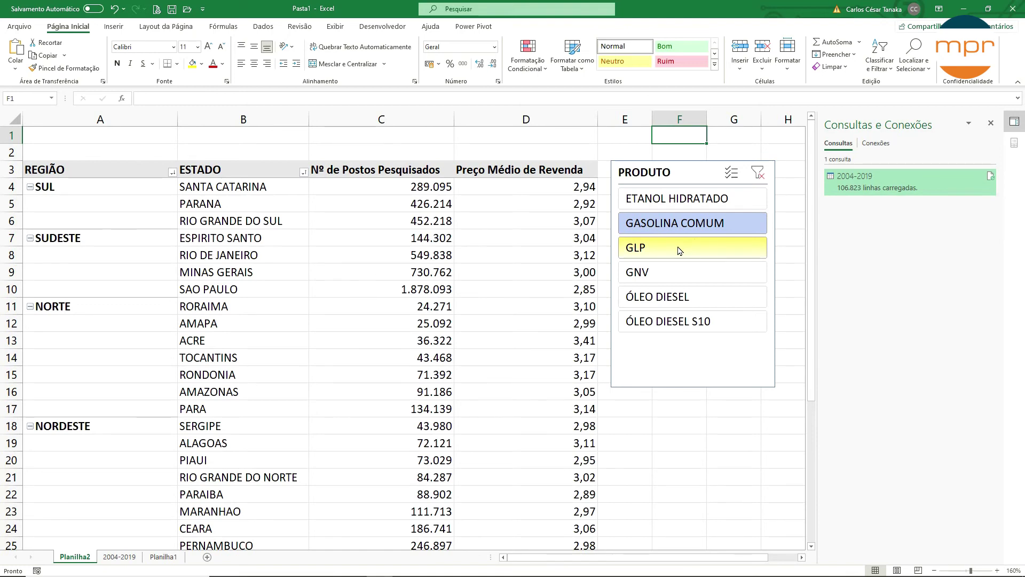
pyautogui.keyDown('ctrl'); pyautogui.click(684, 276); pyautogui.keyUp('ctrl')
pyautogui.keyDown('ctrl'); pyautogui.click(697, 298); pyautogui.keyUp('ctrl')
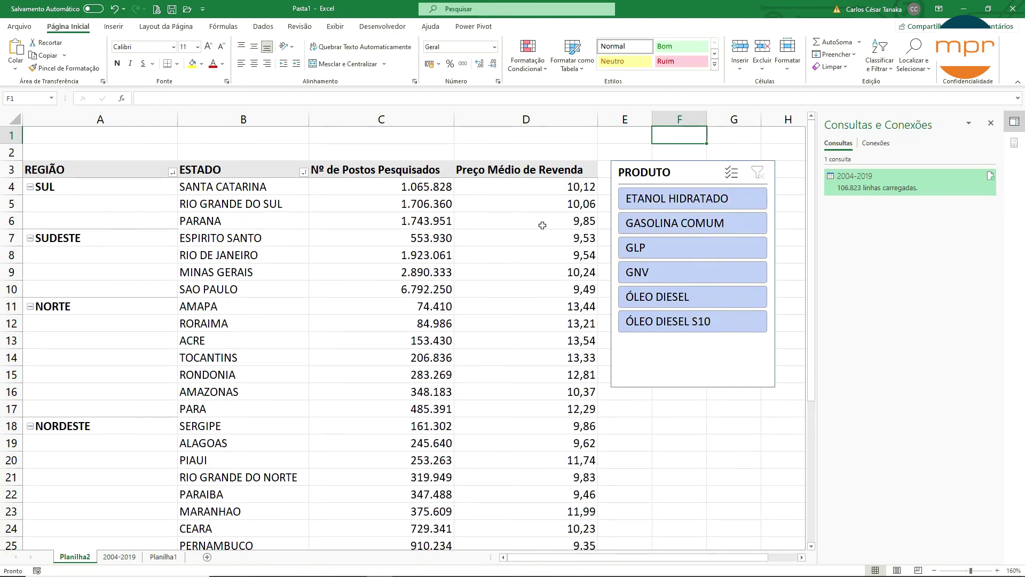
pyautogui.moveTo(409, 309)
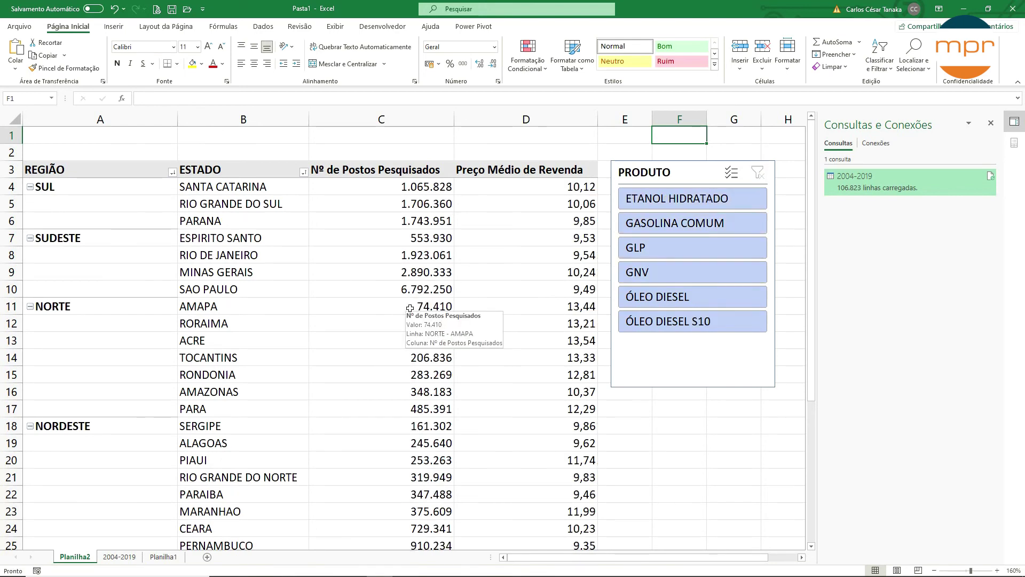
# Step: Switch to Power BI, add a PRODUTO slicer to the report page and narrow it to fit beside the matrix
pyautogui.hotkey('alt', 'Tab')
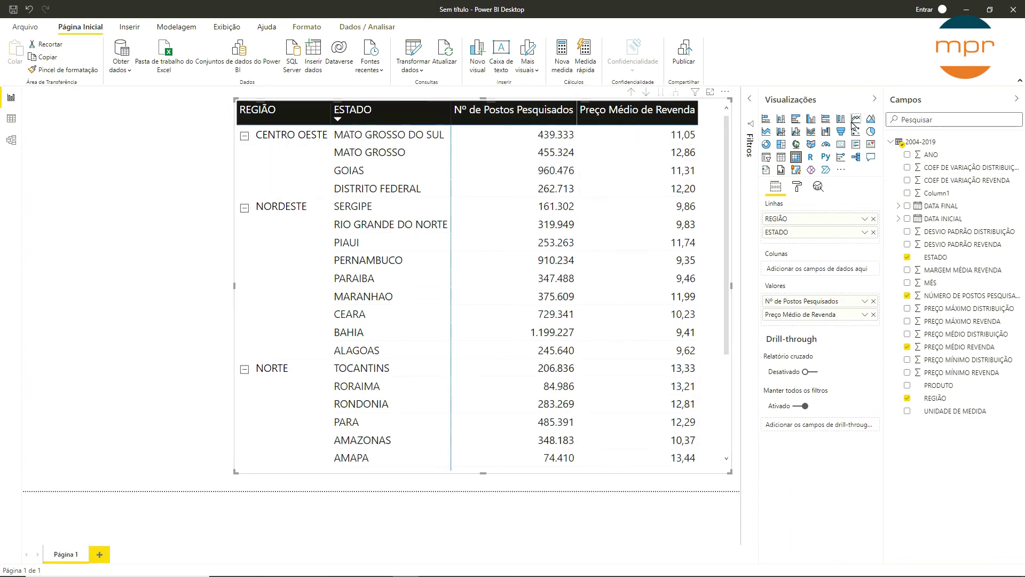
pyautogui.click(127, 155)
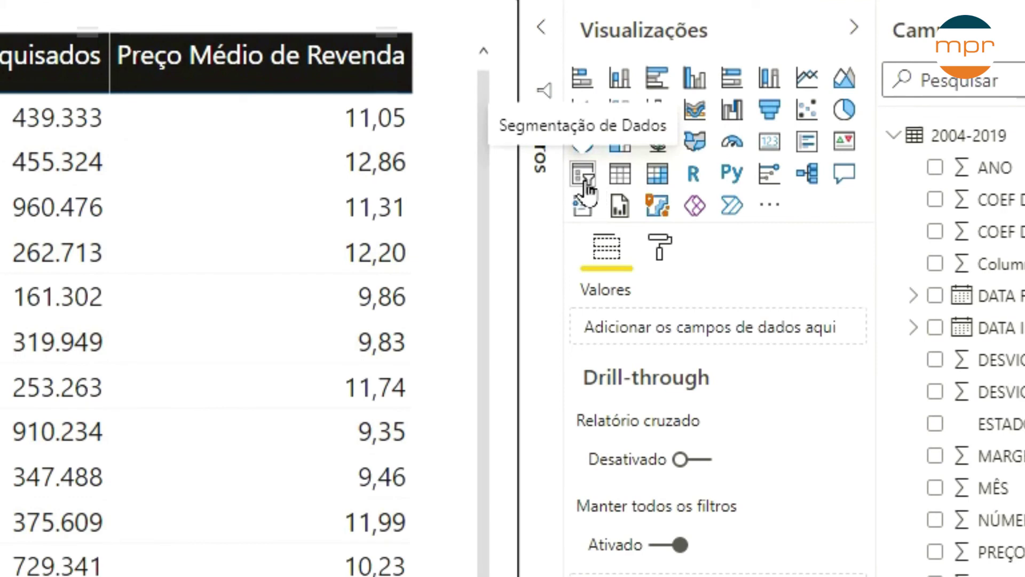
pyautogui.click(584, 181)
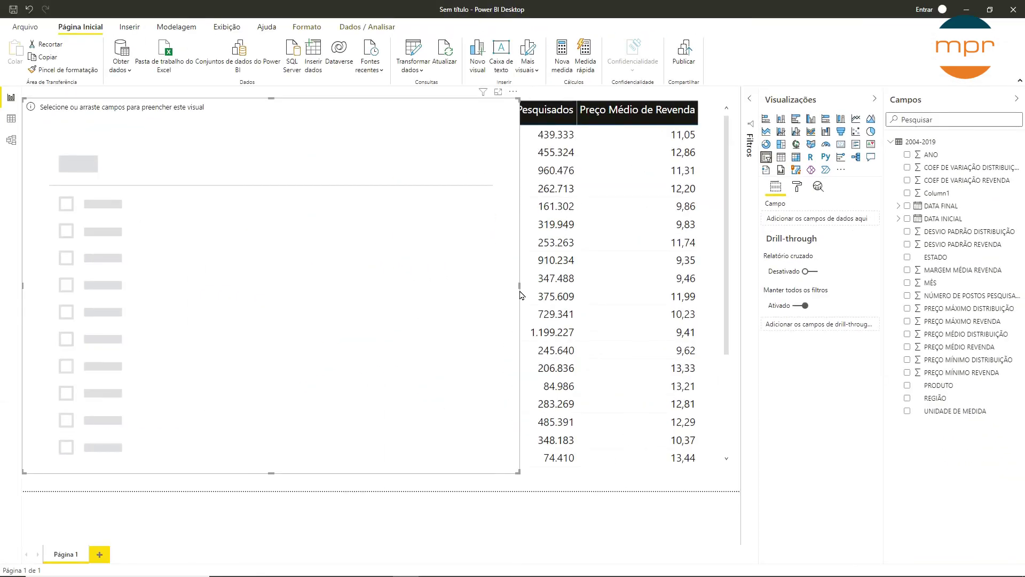
pyautogui.moveTo(520, 292); pyautogui.dragTo(207, 289)
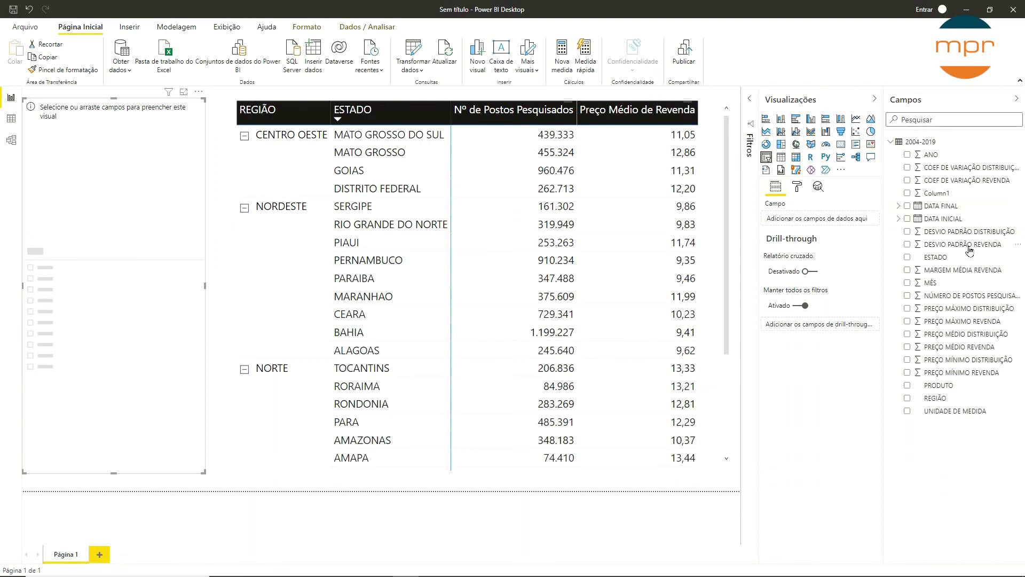
pyautogui.moveTo(946, 386); pyautogui.dragTo(823, 220)
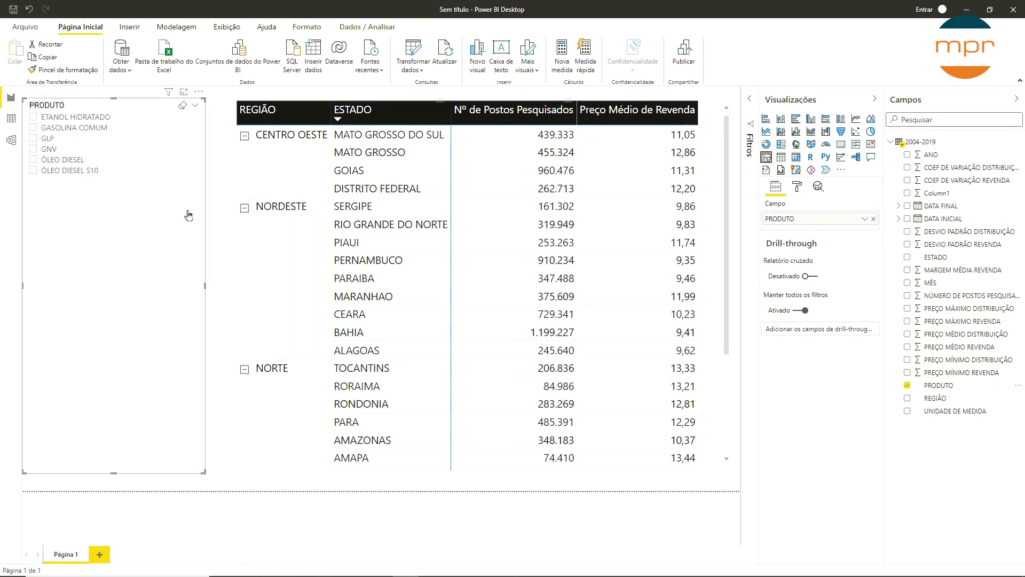
# Step: Set the text size of the PRODUTO slicer's items to 16 pt
pyautogui.click(798, 188)
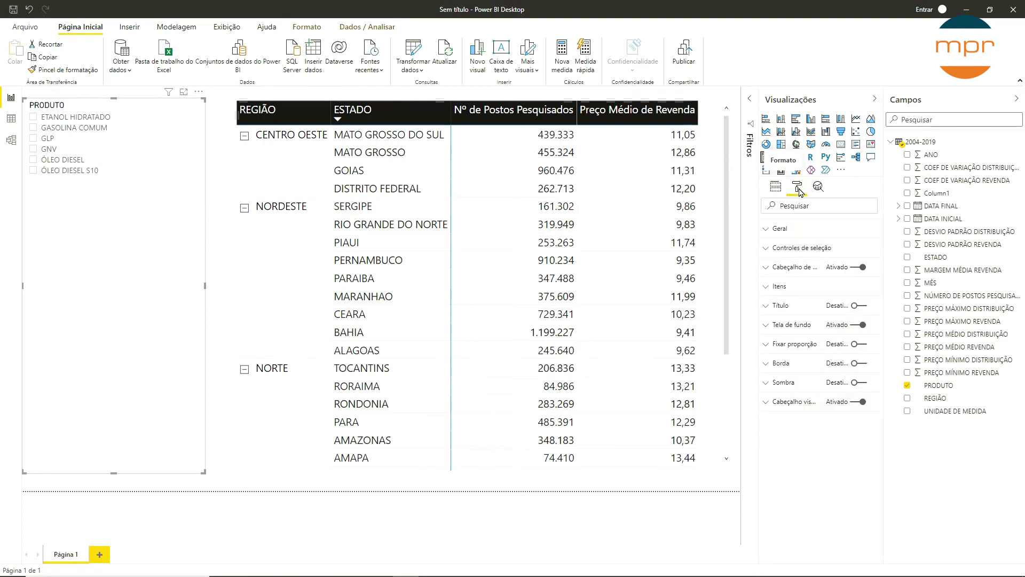
pyautogui.click(768, 289)
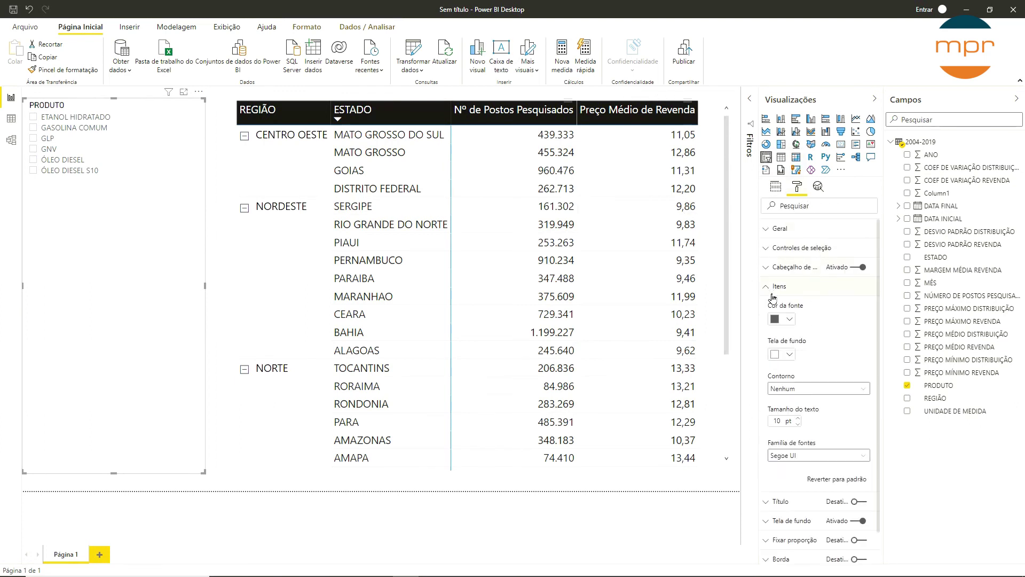
pyautogui.click(798, 419)
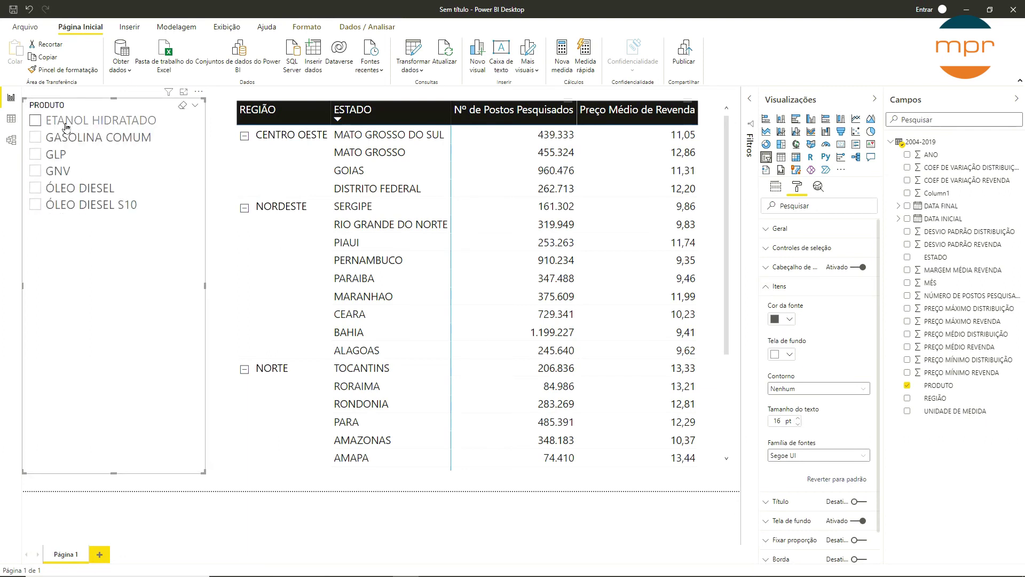
# Step: Filter the matrix in turn by ETANOL HIDRATADO, GASOLINA COMUM and ÓLEO DIESEL using the slicer
pyautogui.click(36, 120)
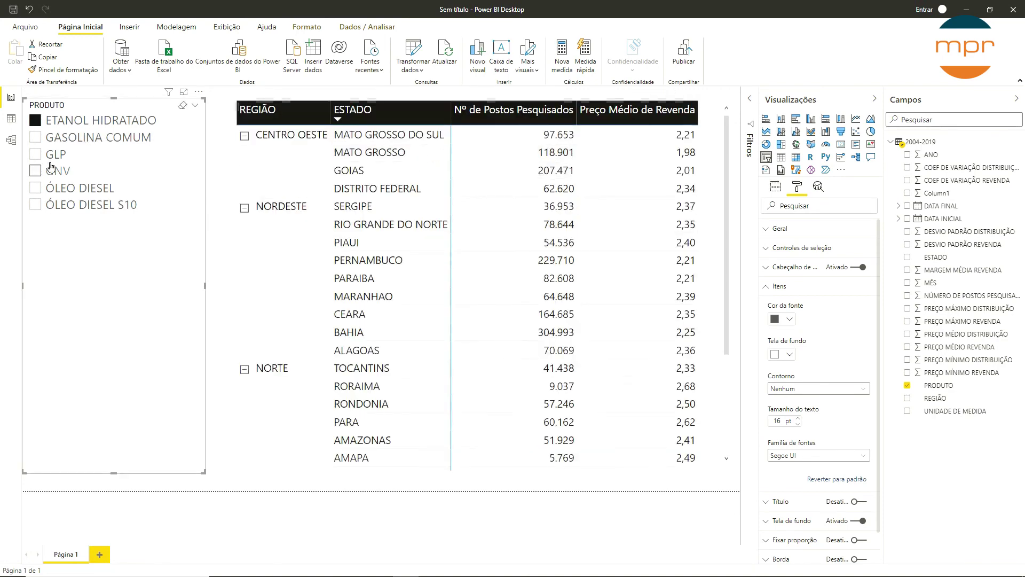
pyautogui.click(96, 137)
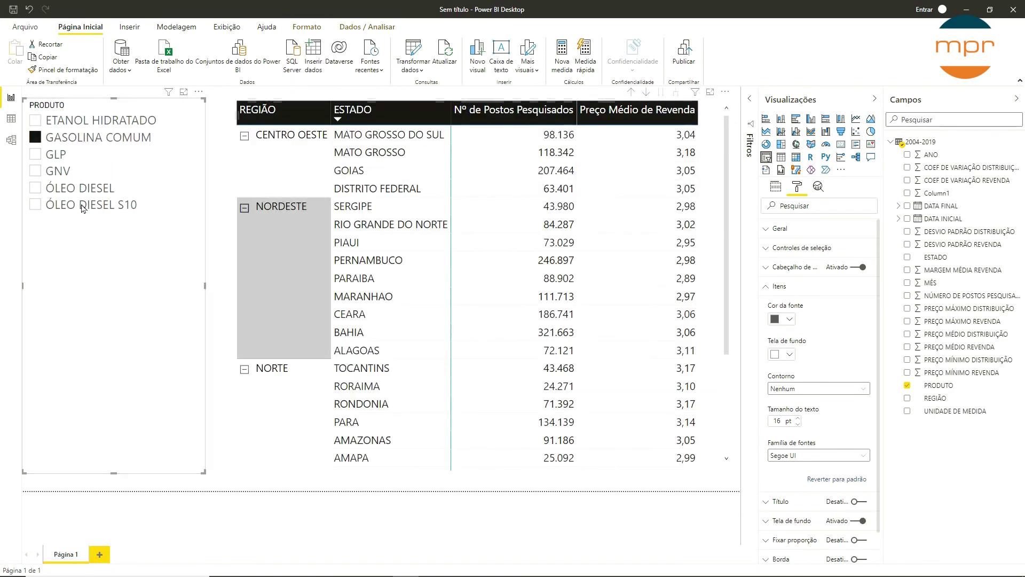
pyautogui.click(35, 188)
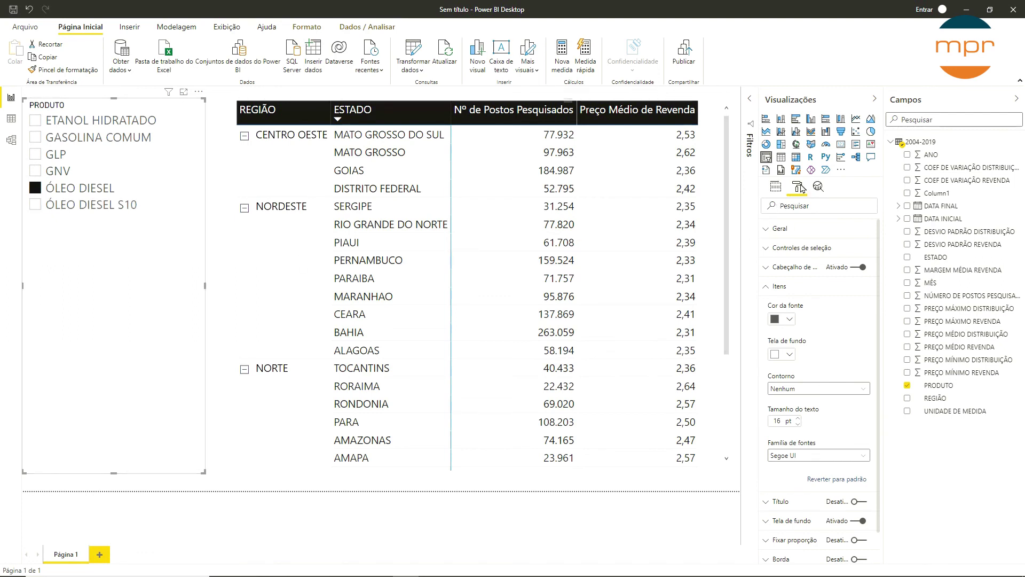
# Step: Change the PRODUTO slicer's orientation to Horizontal
pyautogui.click(767, 287)
pyautogui.click(769, 231)
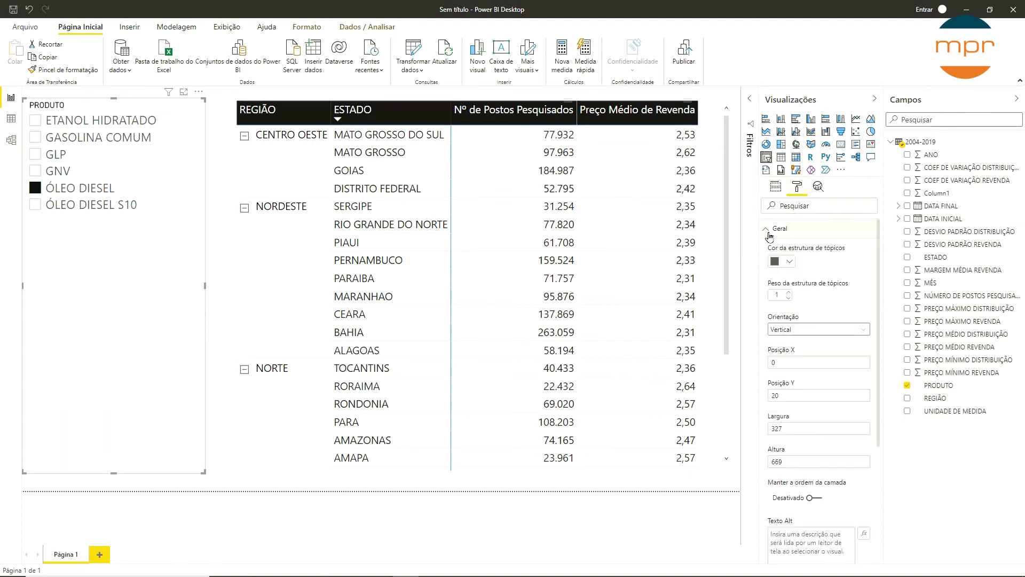
pyautogui.click(830, 332)
pyautogui.click(797, 354)
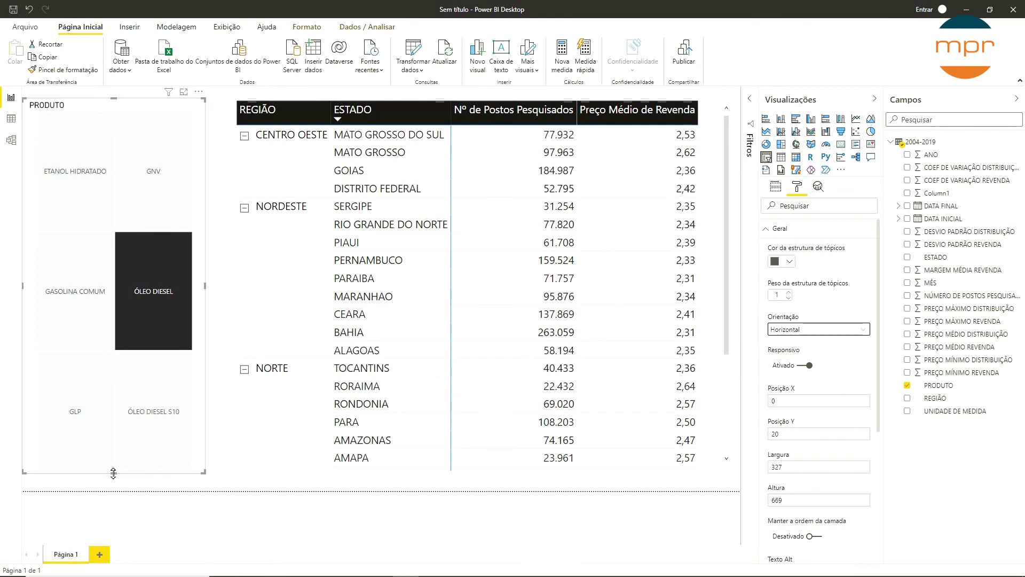
# Step: Resize the slicer to about 201 wide by 422 high so its buttons form one column, and move it closer to the matrix
pyautogui.moveTo(113, 472); pyautogui.dragTo(130, 255)
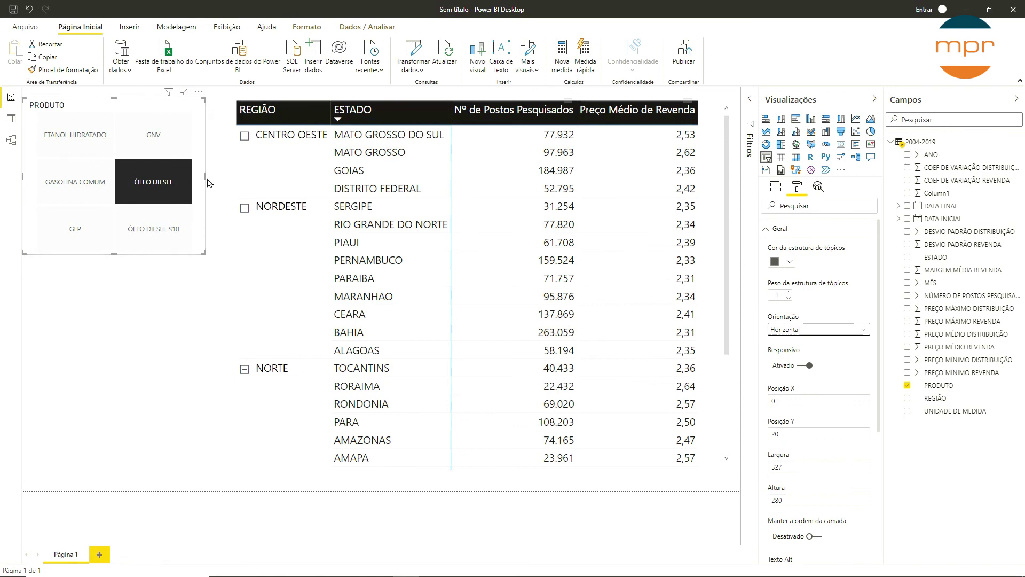
pyautogui.moveTo(208, 174); pyautogui.dragTo(105, 183)
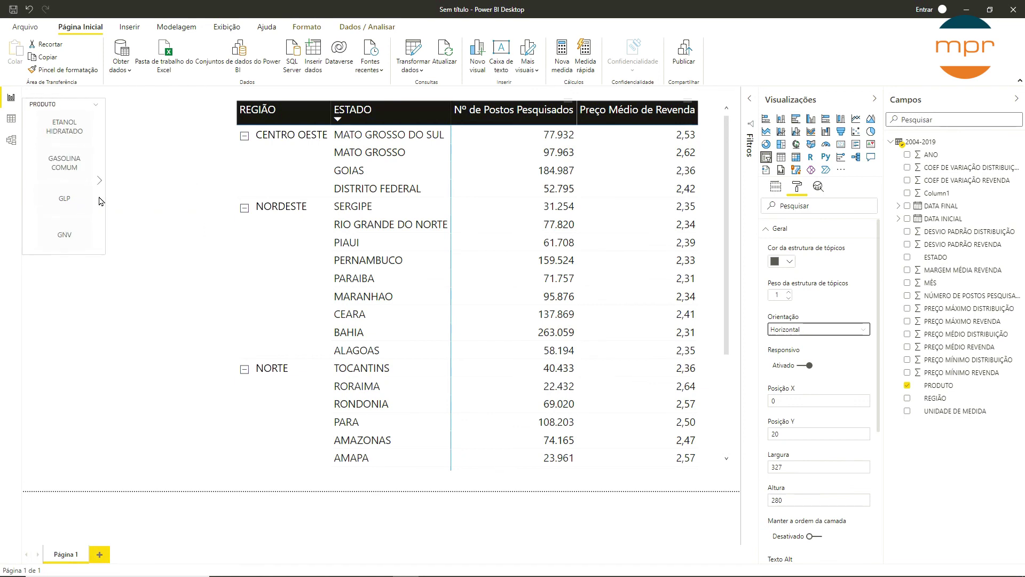
pyautogui.moveTo(65, 253); pyautogui.dragTo(65, 344)
pyautogui.moveTo(104, 219); pyautogui.dragTo(589, 235)
pyautogui.moveTo(307, 345)
pyautogui.mouseDown()
pyautogui.moveTo(305, 184)
pyautogui.moveTo(297, 340)
pyautogui.mouseUp()
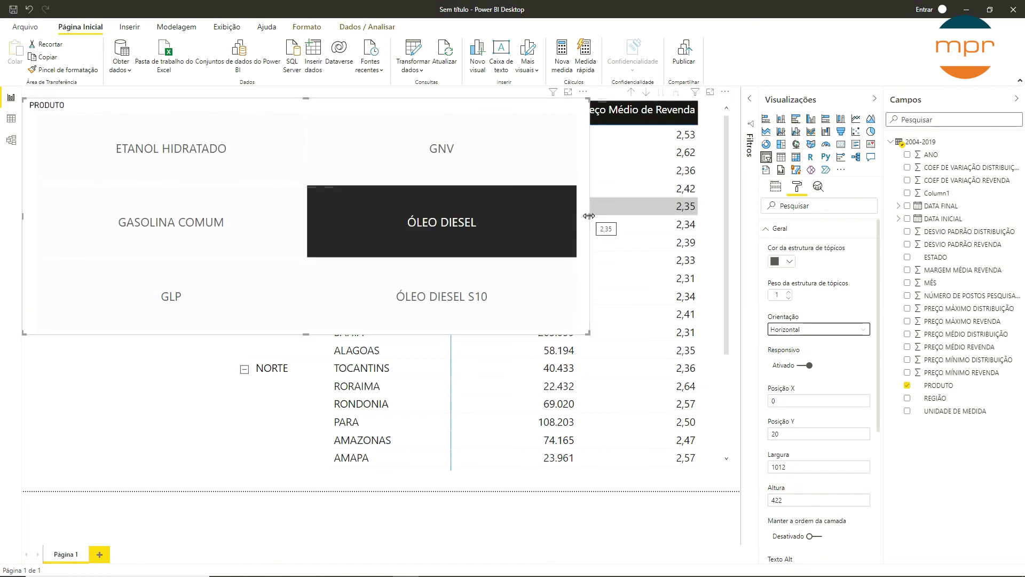
pyautogui.moveTo(589, 220); pyautogui.dragTo(135, 239)
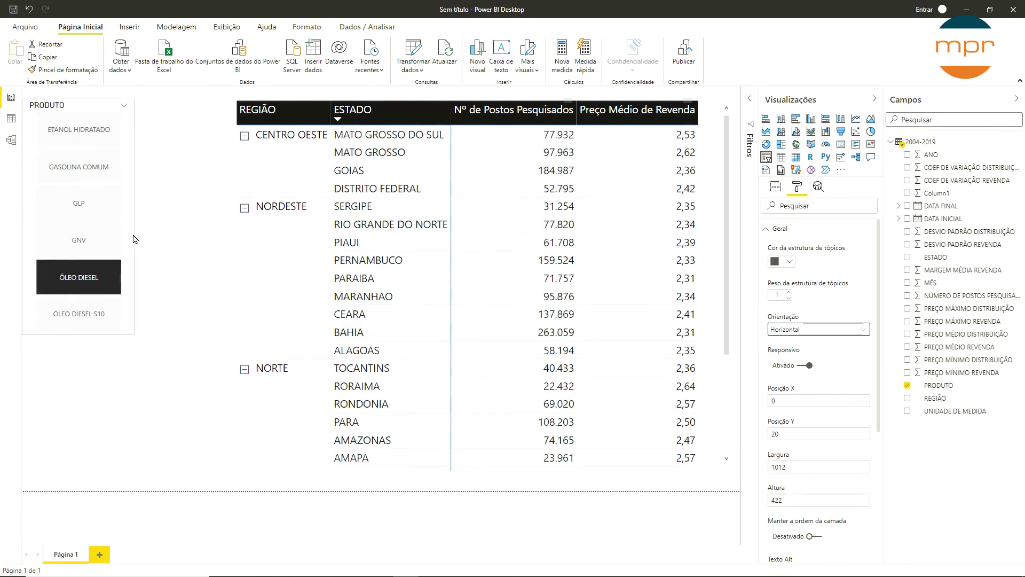
pyautogui.moveTo(75, 106); pyautogui.dragTo(128, 106)
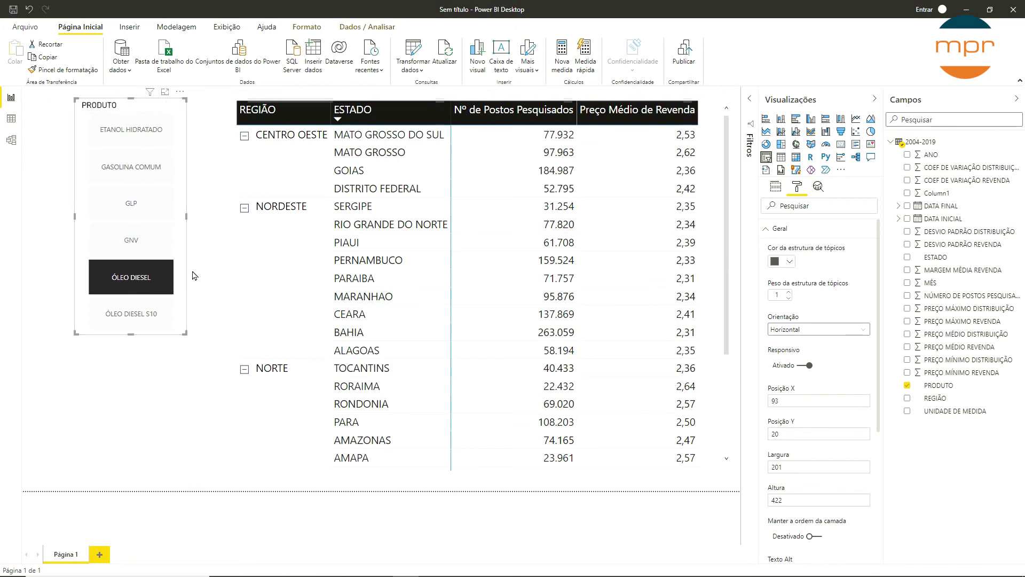
# Step: Filter the matrix by GASOLINA COMUM, switch to GLP plus GNV and ÓLEO DIESEL S10, and clear the slicer selection
pyautogui.click(138, 169)
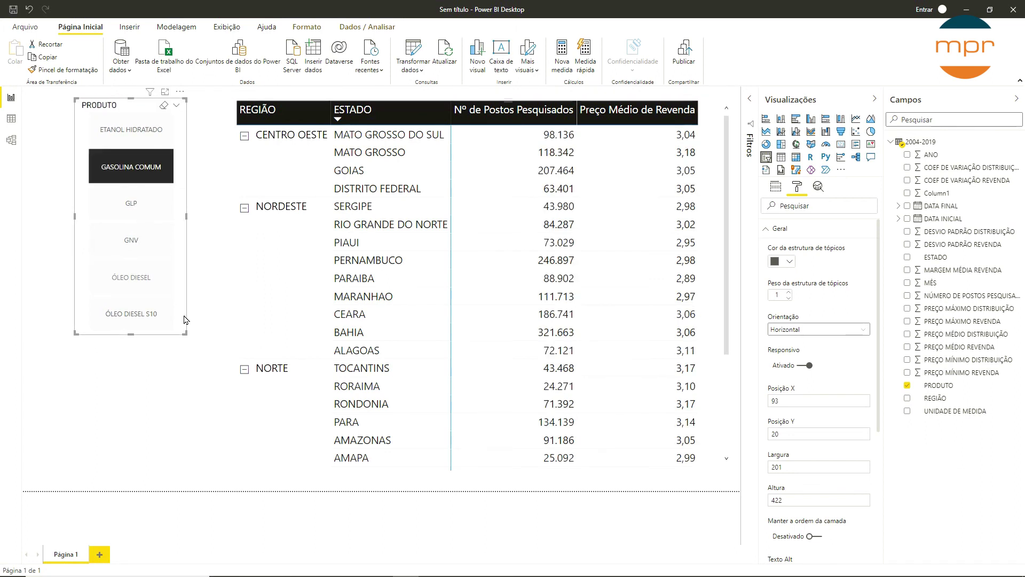
pyautogui.click(148, 211)
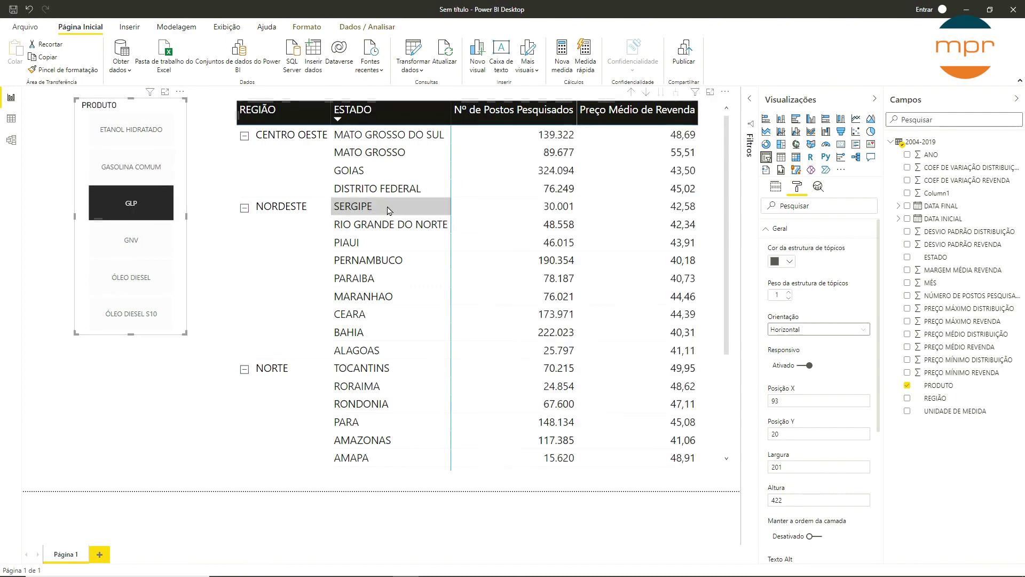
pyautogui.keyDown('ctrl'); pyautogui.click(133, 250); pyautogui.keyUp('ctrl')
pyautogui.keyDown('ctrl'); pyautogui.click(128, 328); pyautogui.keyUp('ctrl')
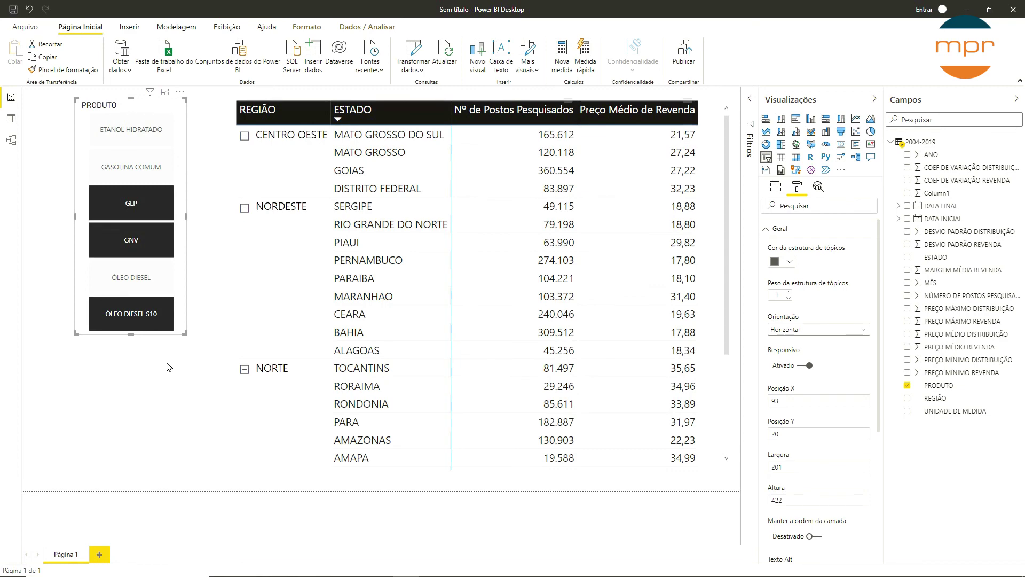
pyautogui.click(122, 212)
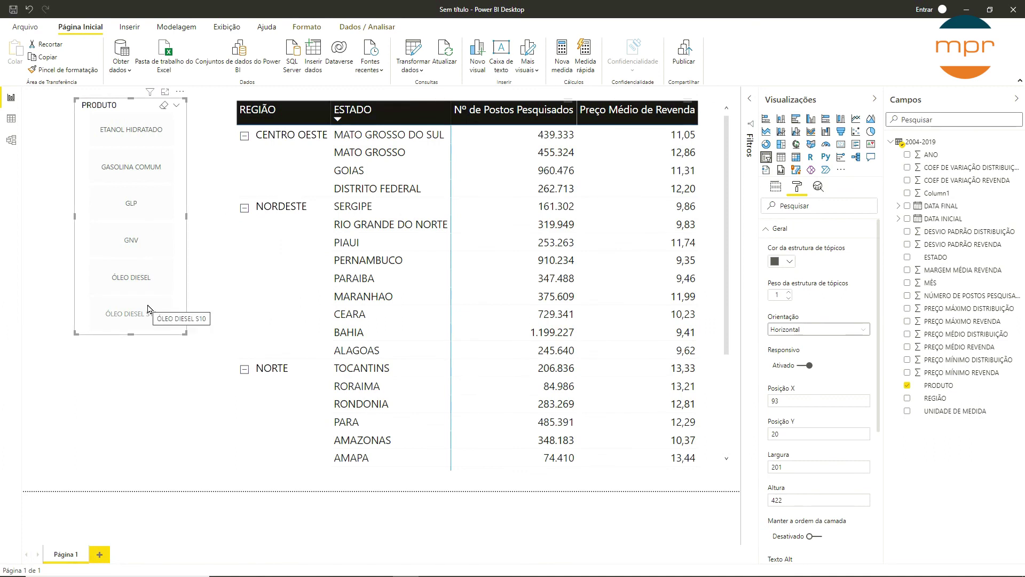
# Step: Switch to Excel to compare its PivotTable and slicer with the Power BI version, and return to Power BI
pyautogui.hotkey('alt', 'Tab')
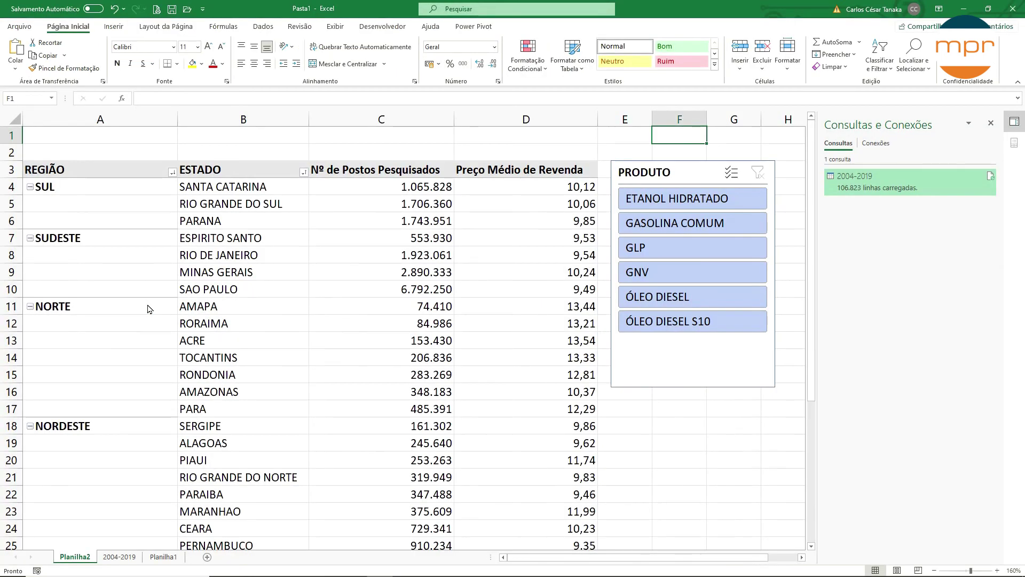
pyautogui.hotkey('alt', 'Tab')
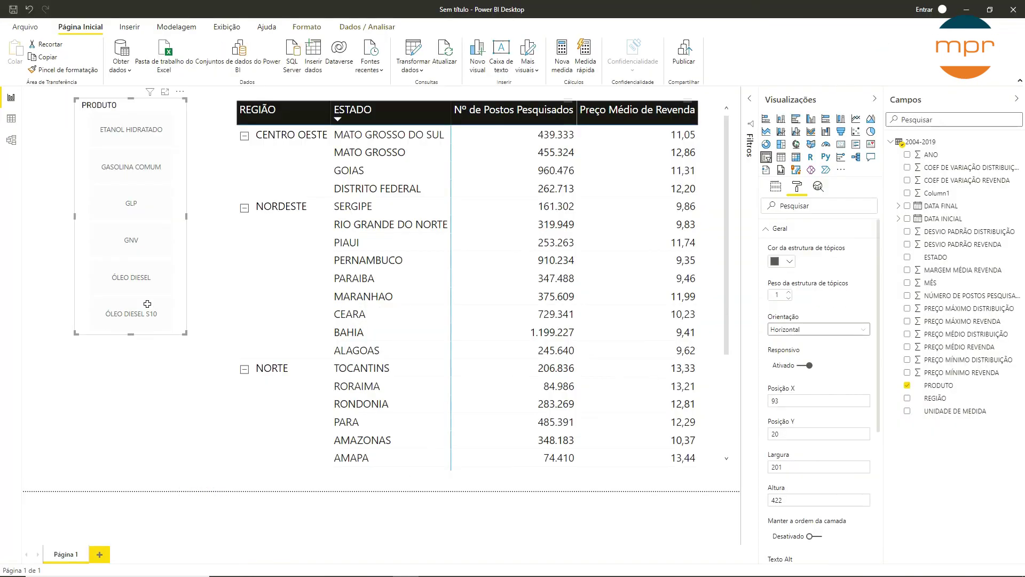